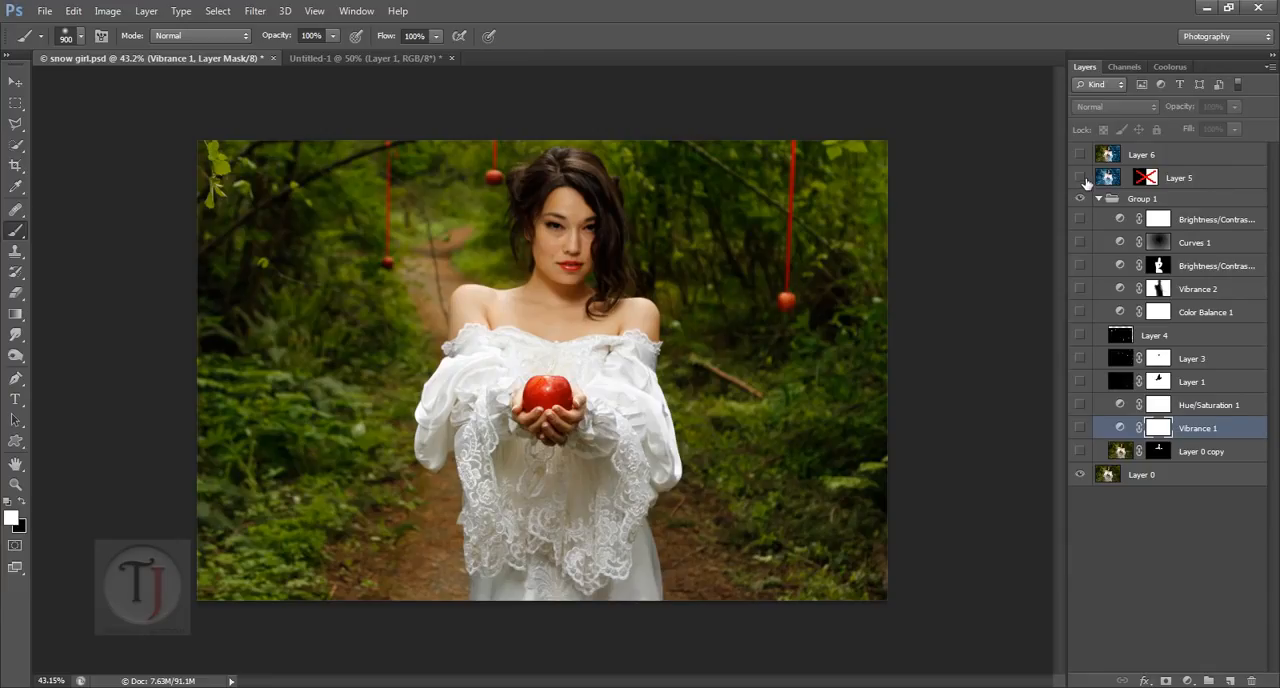
Step: Show Layer 5 to examine the finished winter effect up close and compare it with the original photo, leaving Layer 5 hidden
left_click(1080, 177)
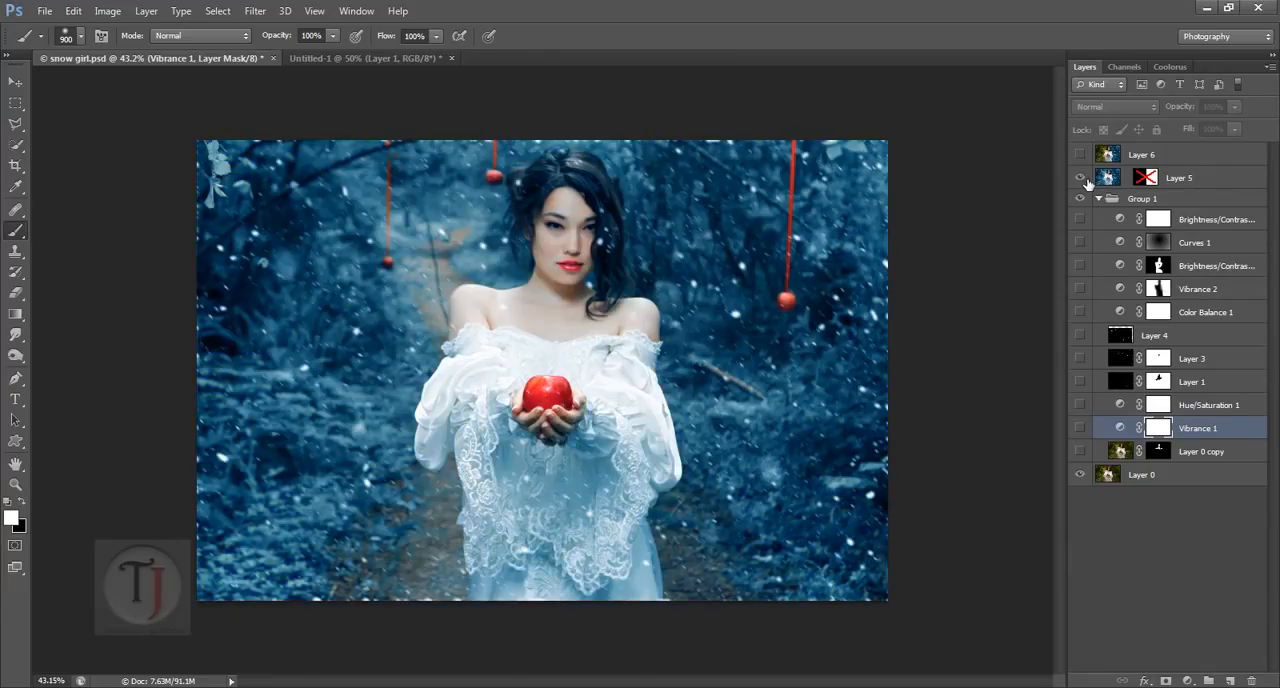
scroll(610, 294, "up", 8)
left_click_drag(598, 259, 604, 372)
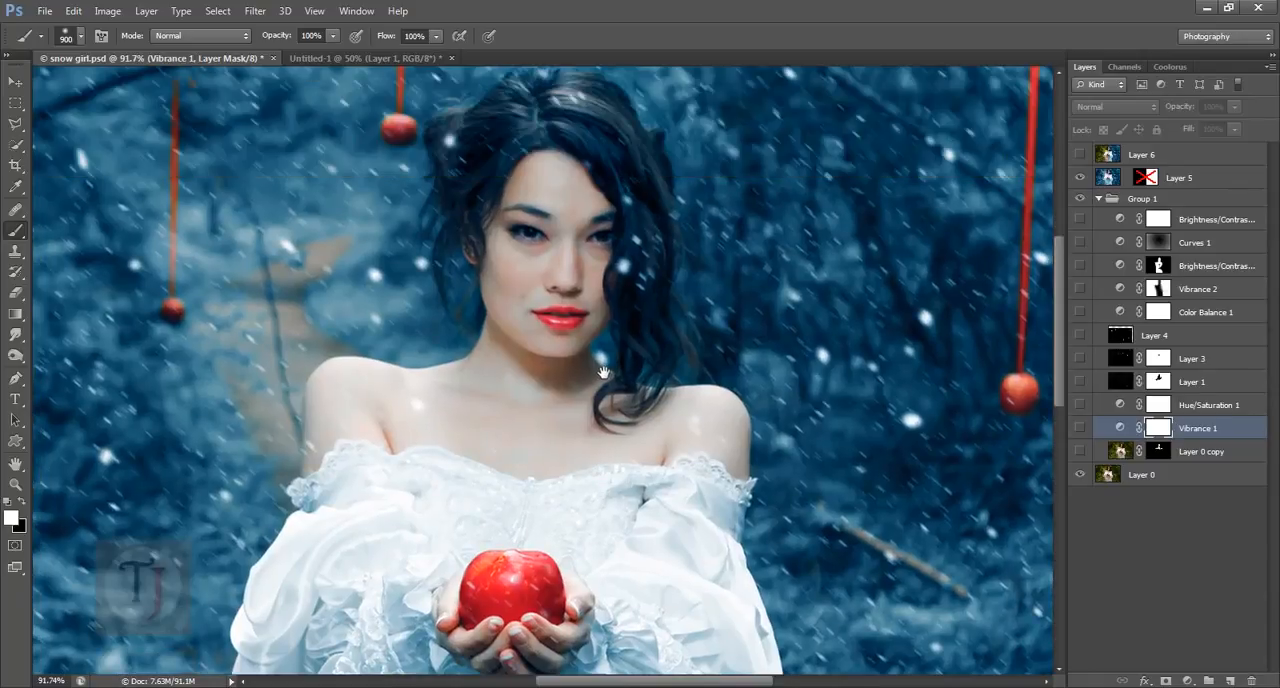
left_click(1081, 179)
left_click(1081, 179)
left_click(1080, 178)
scroll(585, 405, "down", 3)
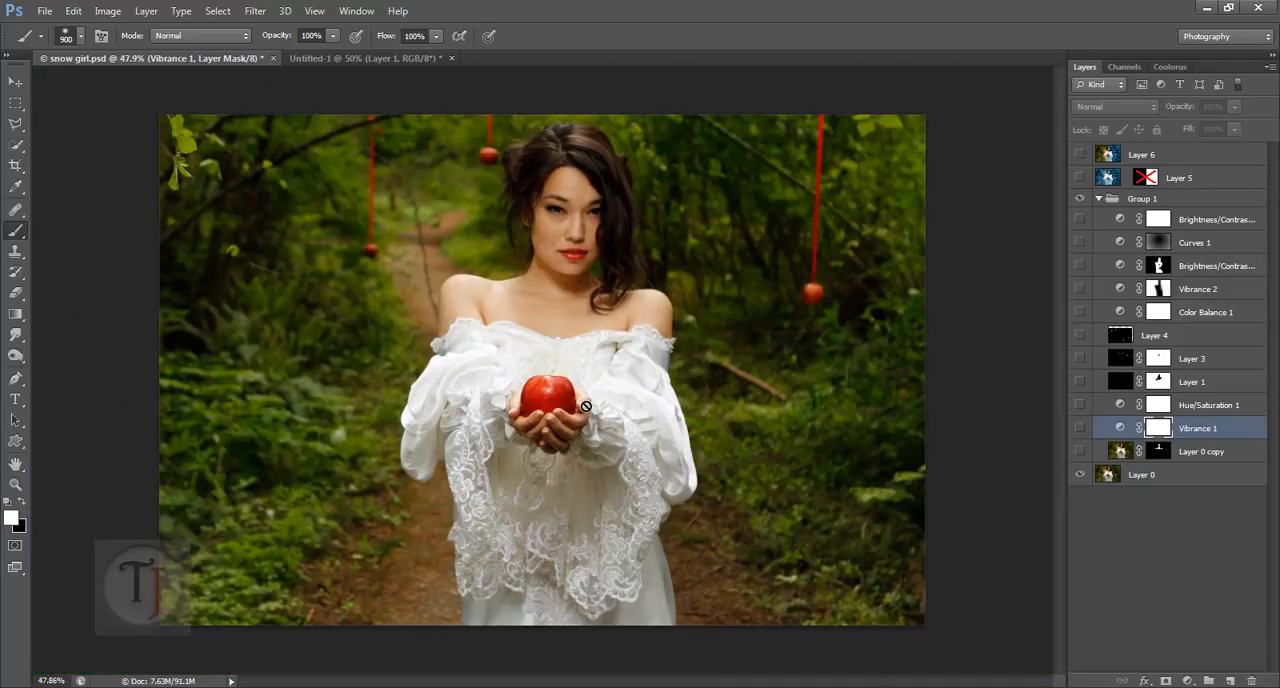
Step: Copy the whole original photo from Layer 0 and paste it into a new document
left_click(1116, 480)
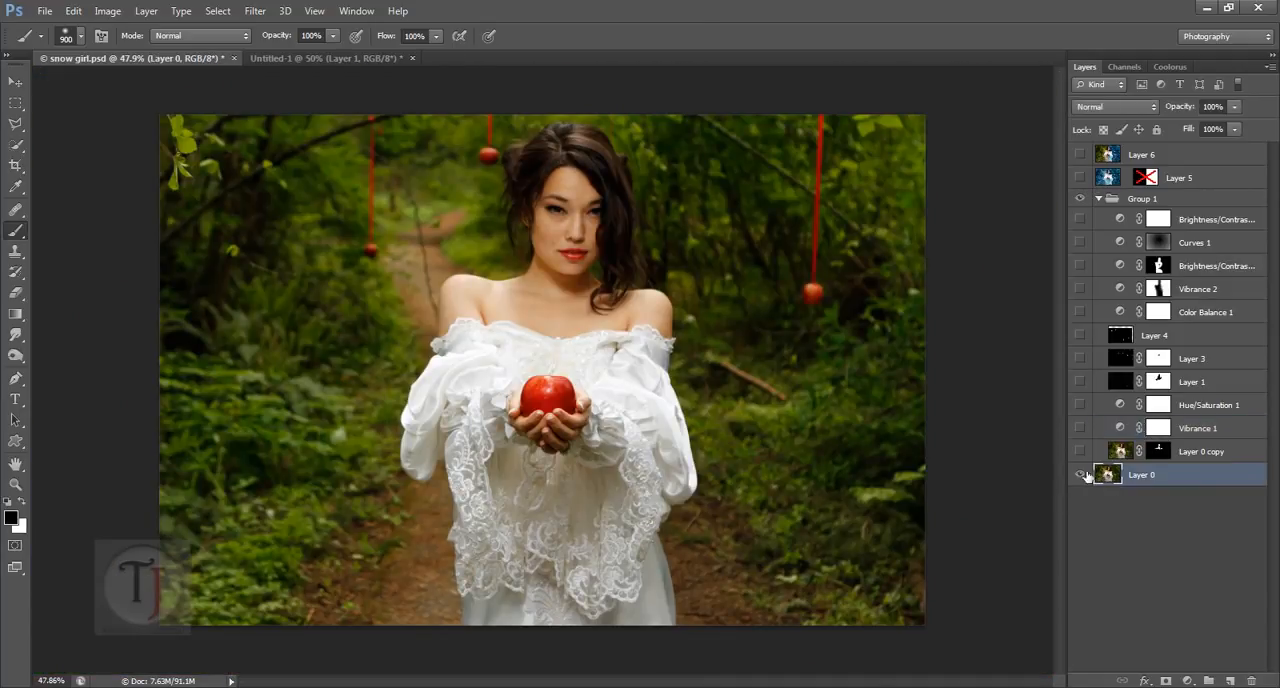
key("ctrl+a")
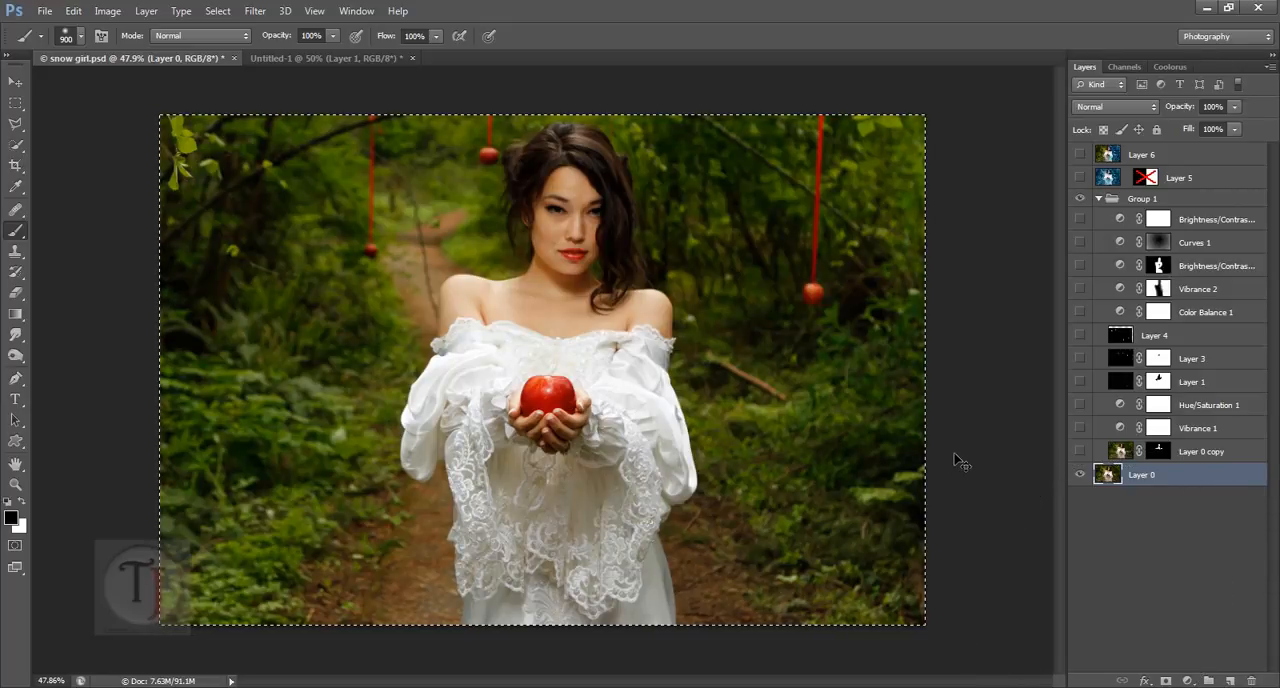
key("ctrl+n")
key("Return")
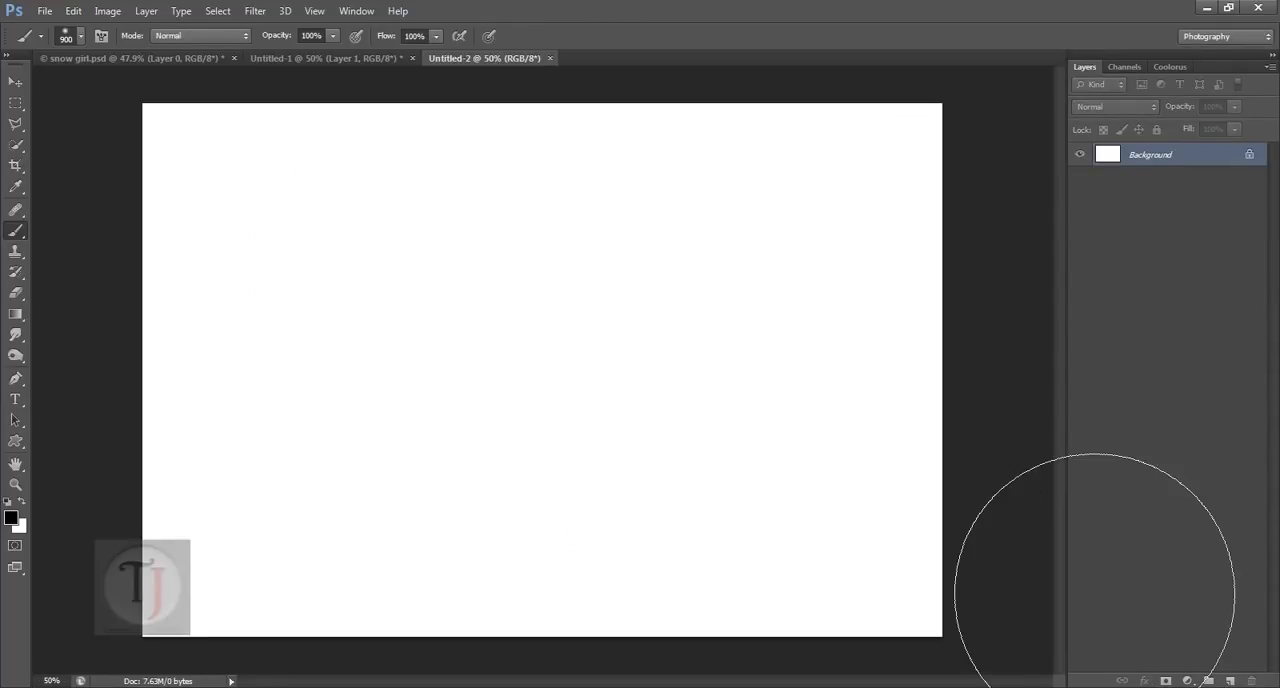
key("ctrl+v")
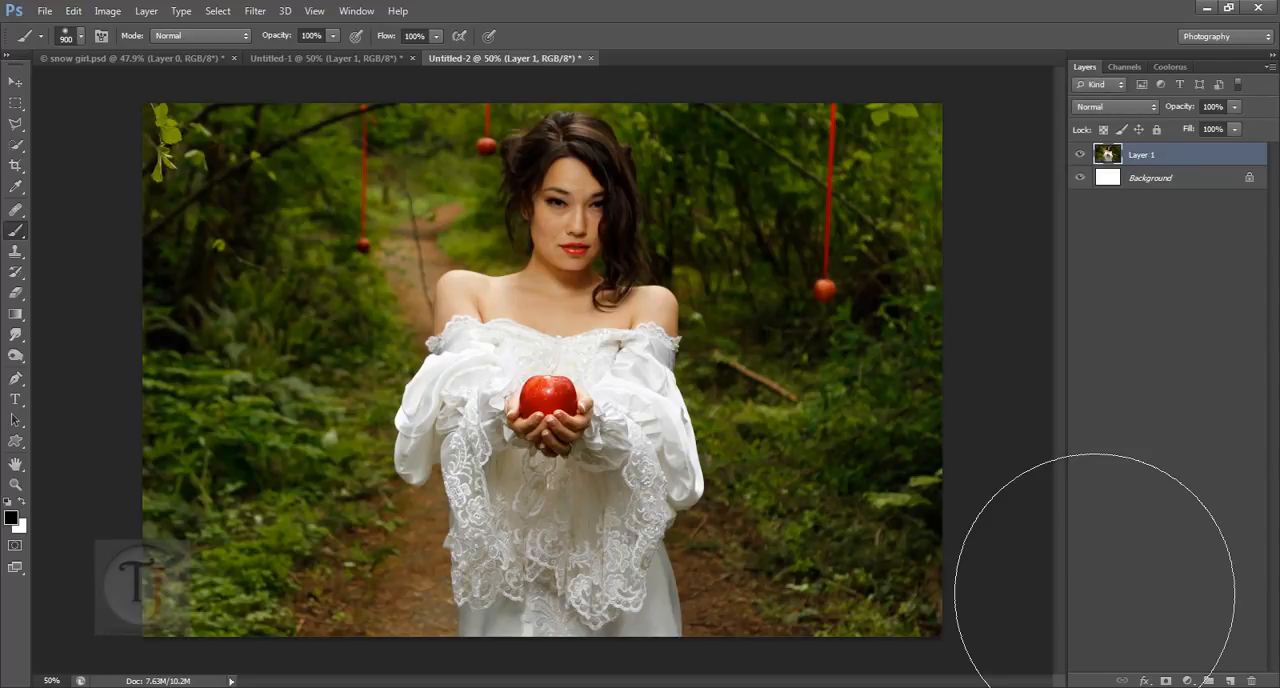
Step: Add a Vibrance adjustment layer above the pasted photo in Untitled-2 and lower its vibrance to -37
key("ctrl+Tab")
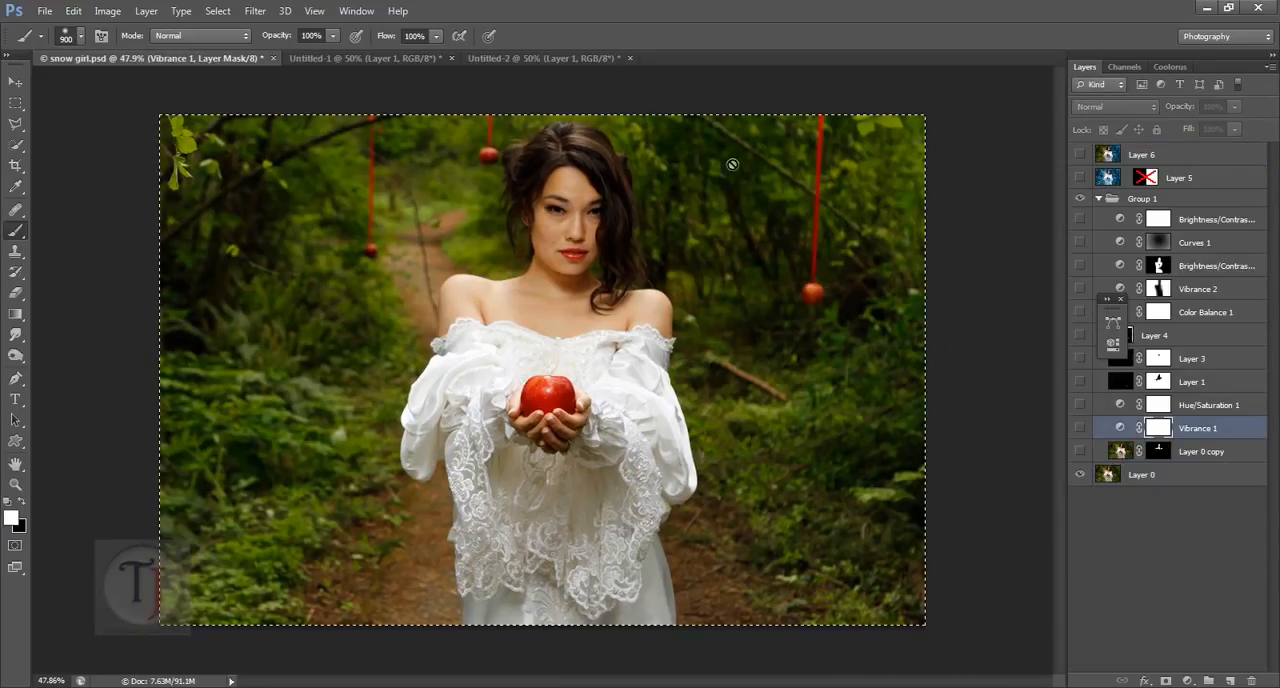
left_click(527, 62)
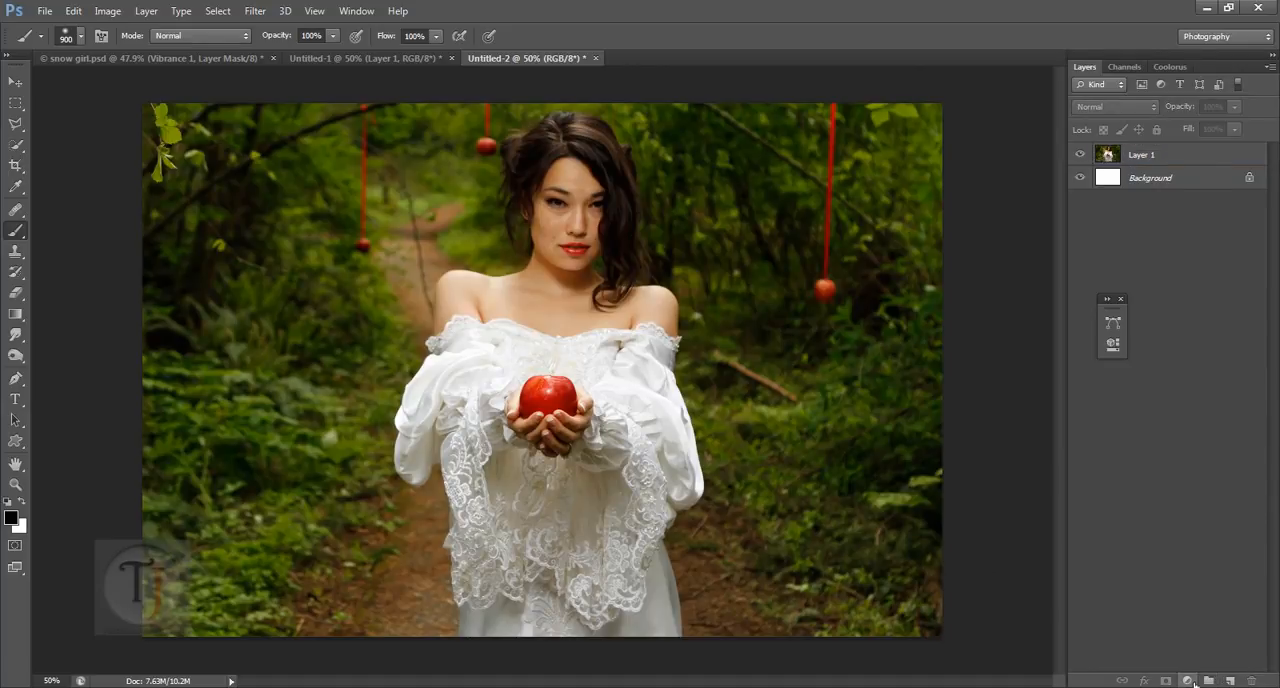
left_click(1187, 680)
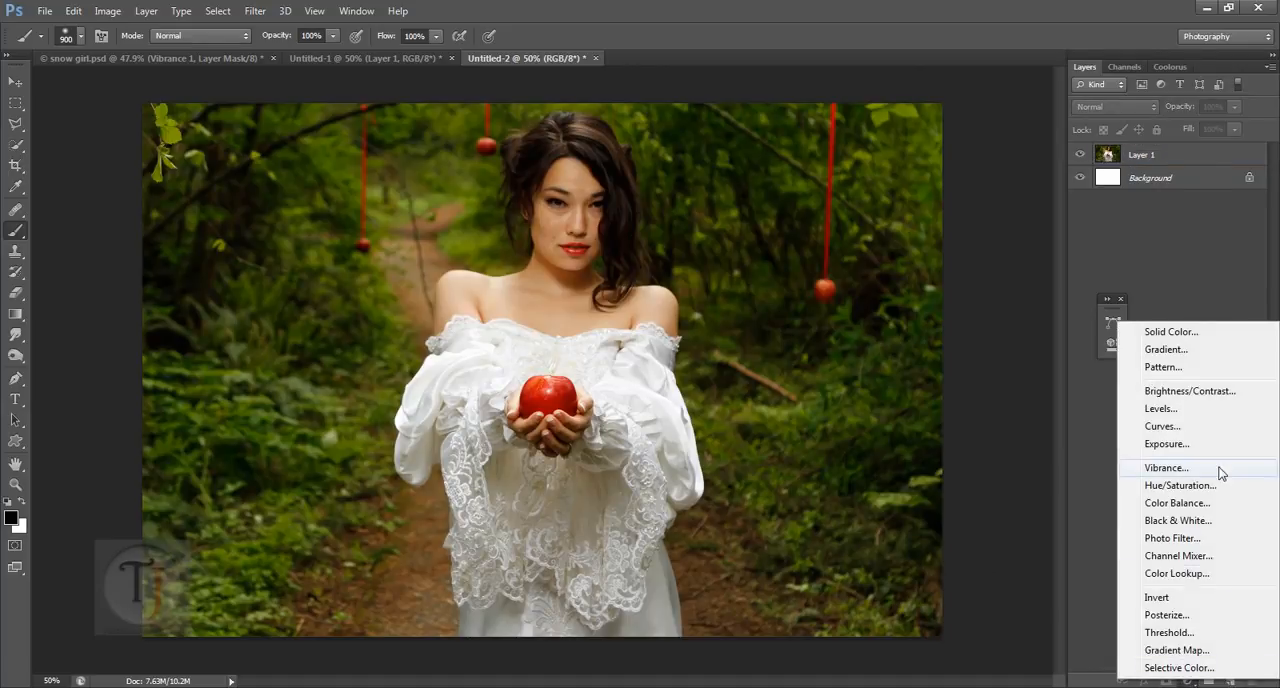
left_click(1166, 468)
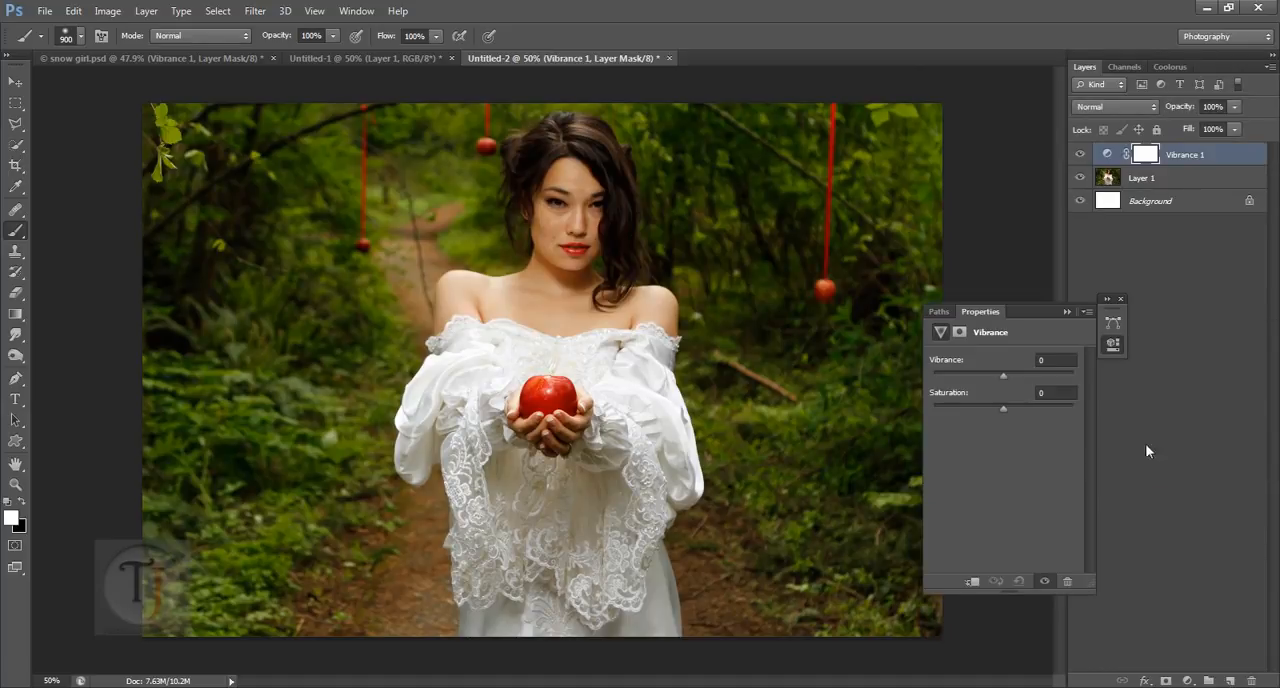
left_click(981, 376)
left_click_drag(975, 378, 977, 378)
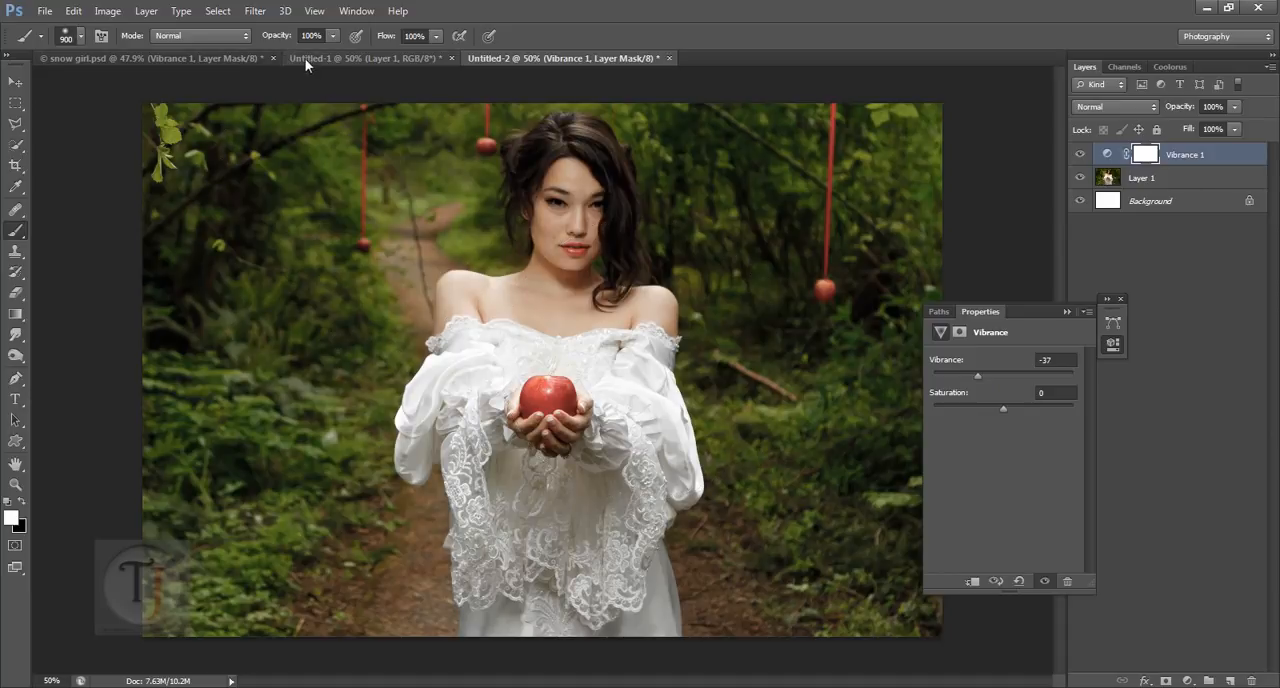
Step: Consult the Vibrance 1 settings in snow girl.psd and set the vibrance to -29 and saturation to -2 in Untitled-2
left_click(255, 52)
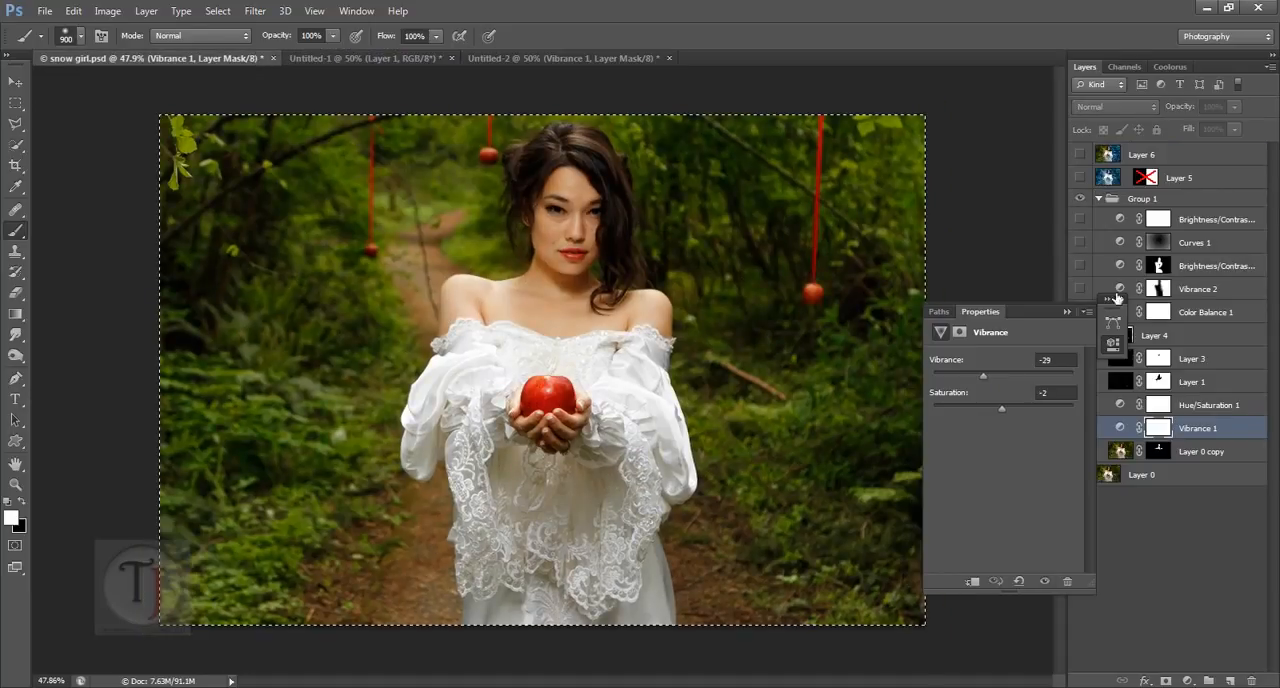
left_click(504, 59)
left_click(1062, 362)
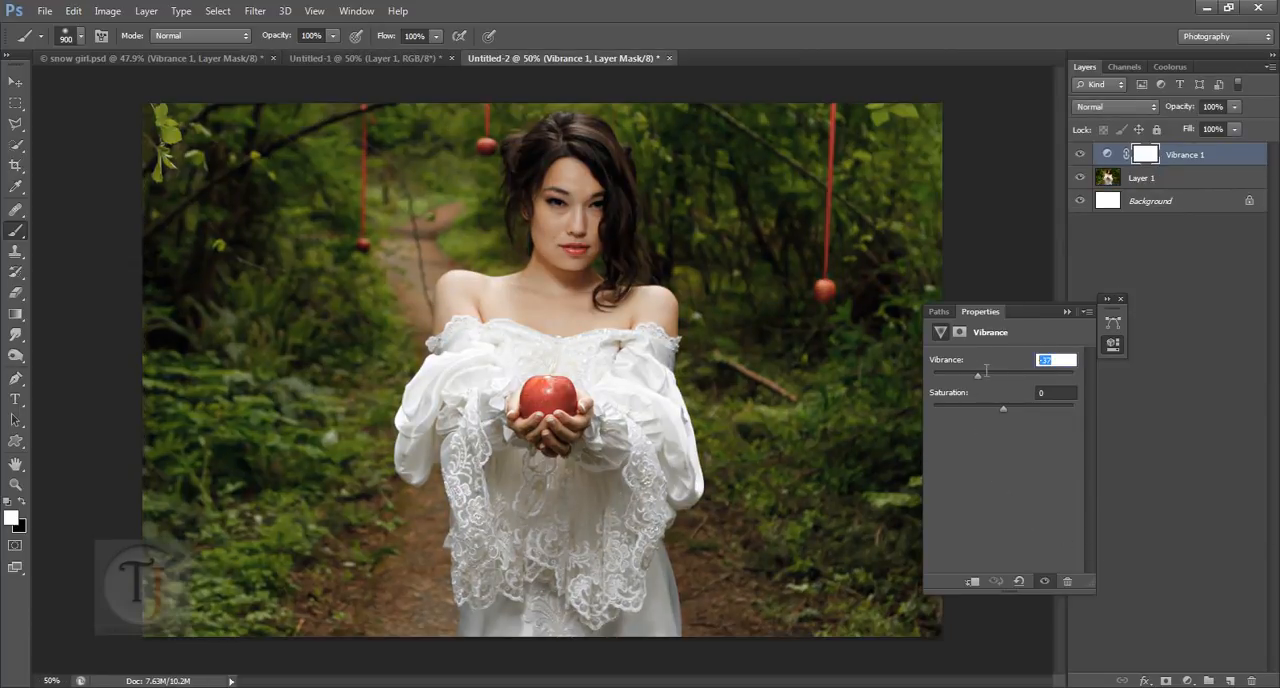
type("-29")
left_click(1068, 393)
type("-")
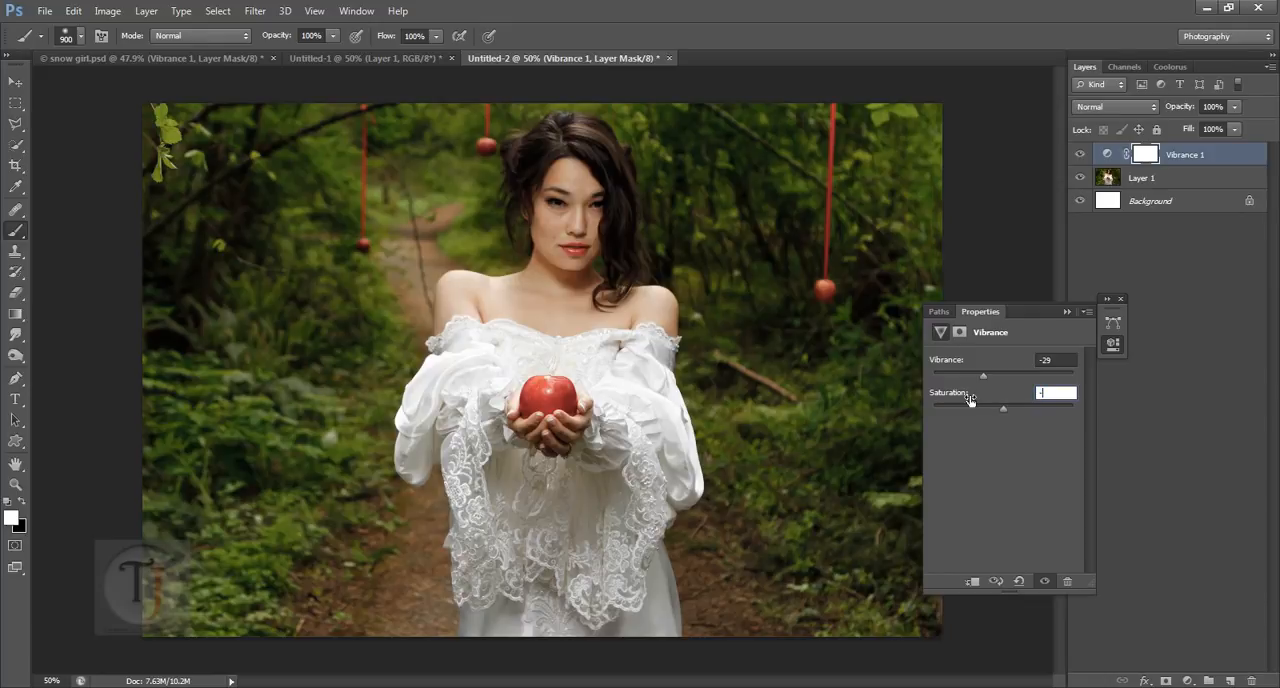
type("2")
left_click(1118, 298)
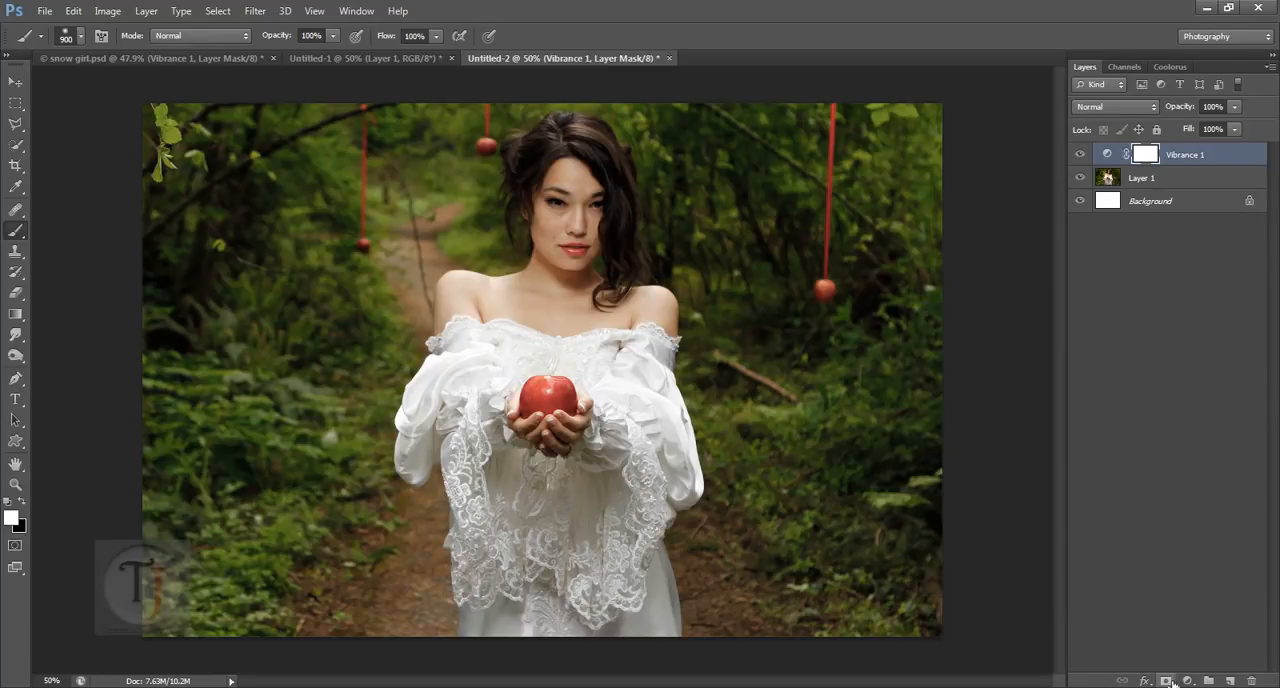
Step: Check the layer order in snow girl.psd, add a Hue/Saturation adjustment layer above Vibrance 1 in Untitled-2 and select its Yellows range
left_click(181, 58)
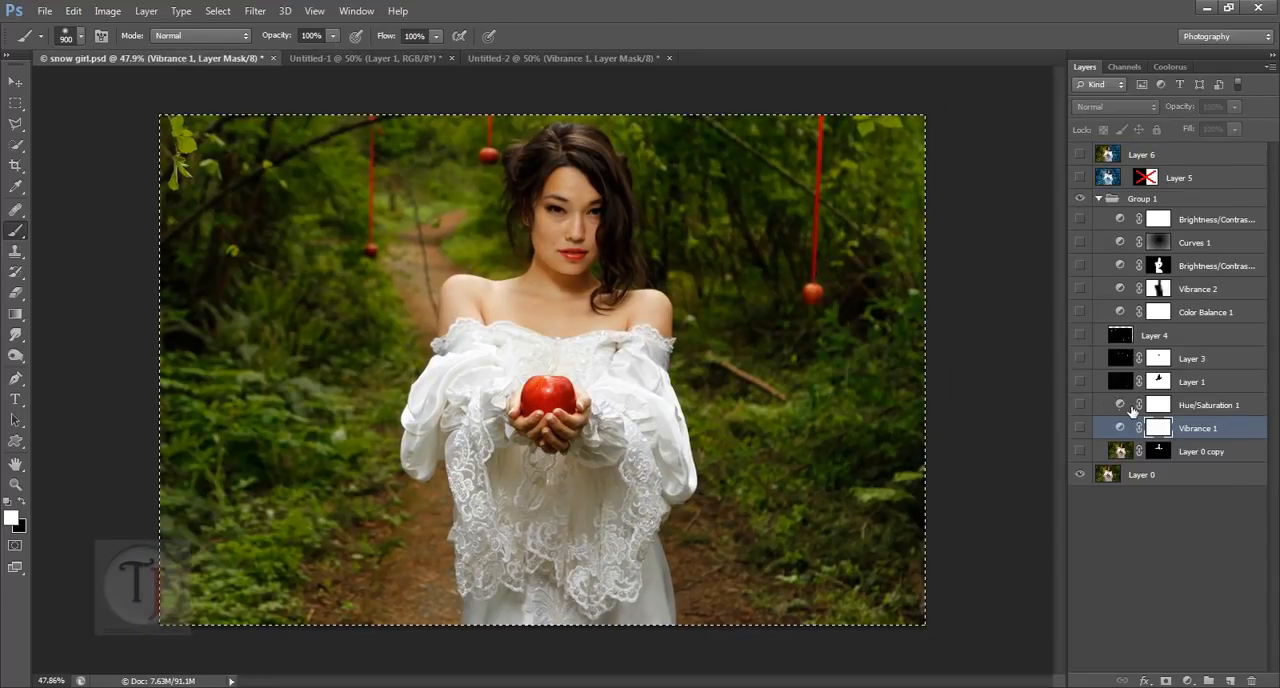
left_click(518, 60)
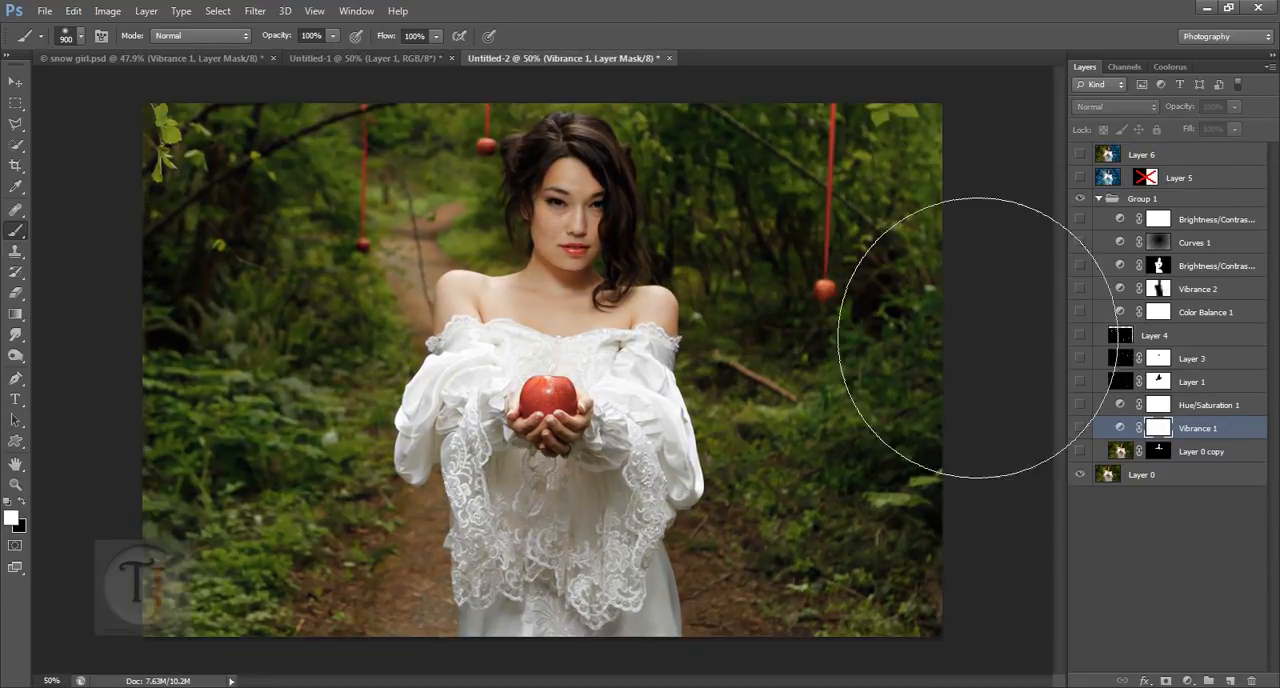
left_click(1187, 680)
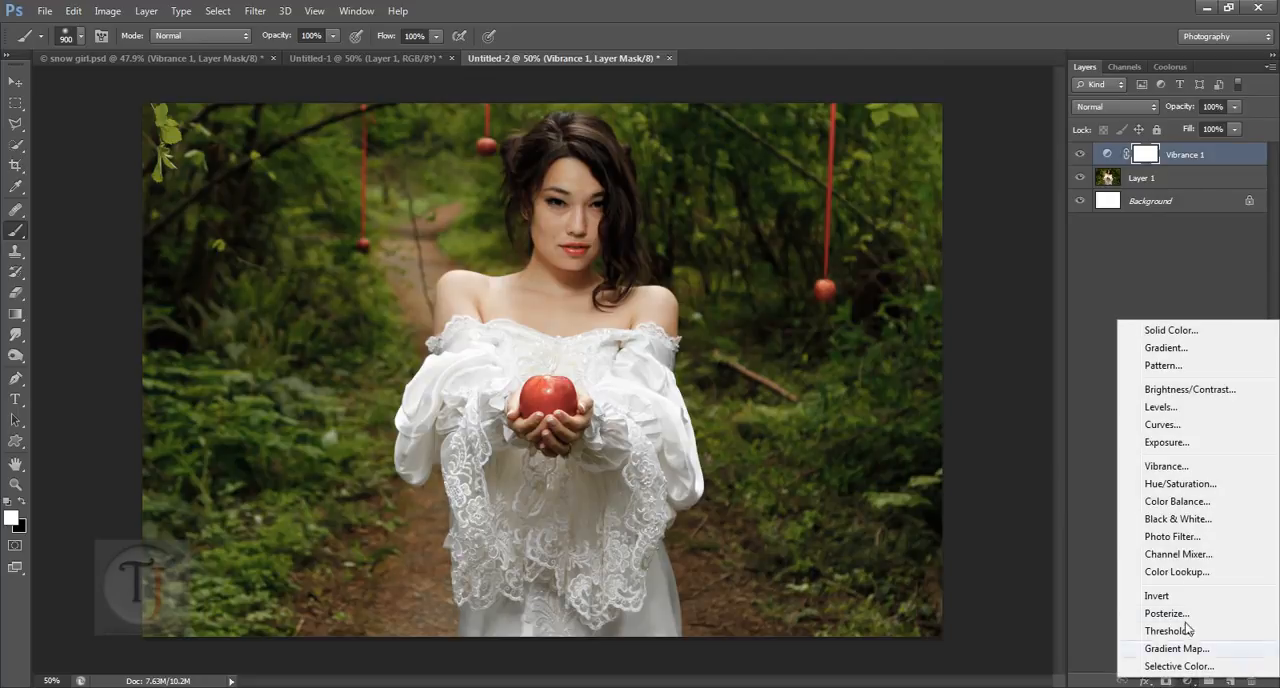
left_click(1168, 484)
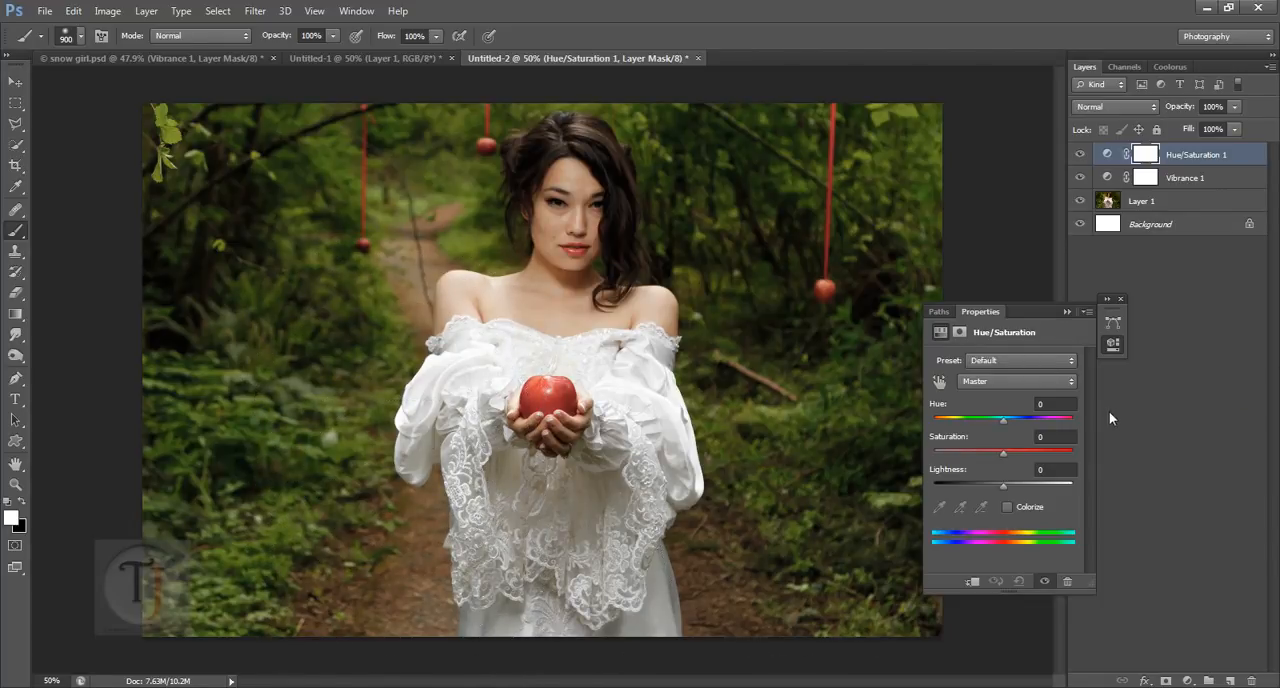
left_click(997, 379)
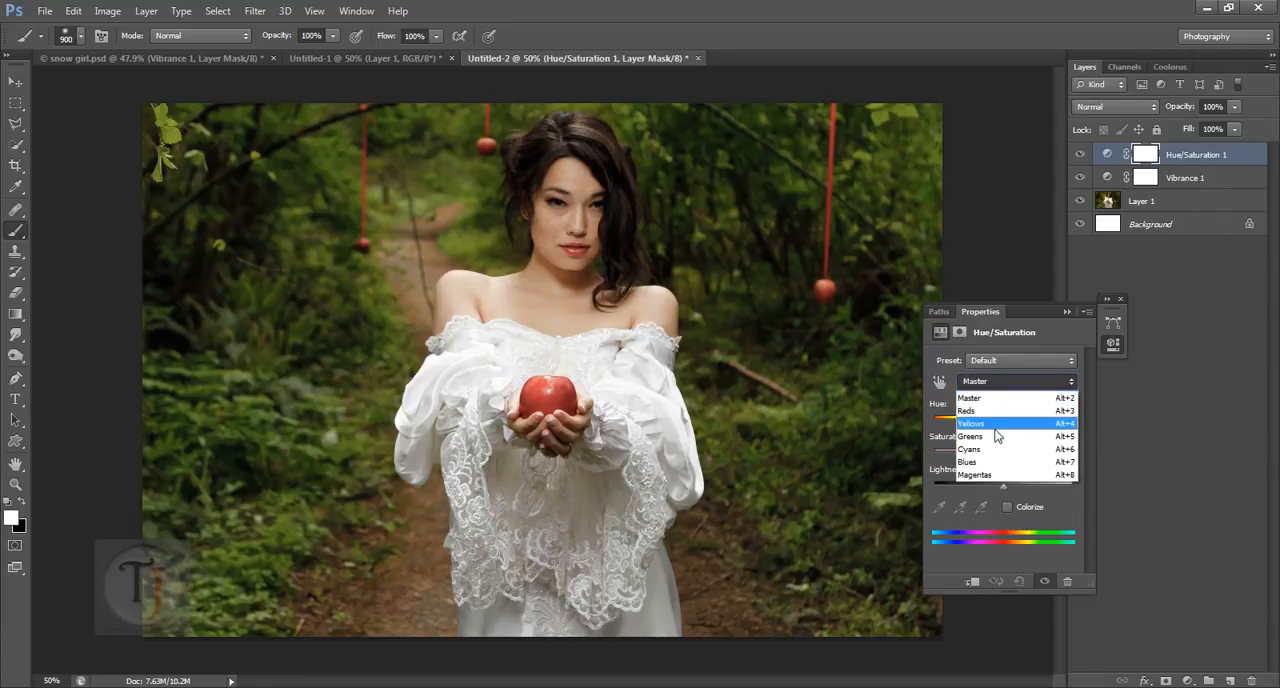
left_click(995, 426)
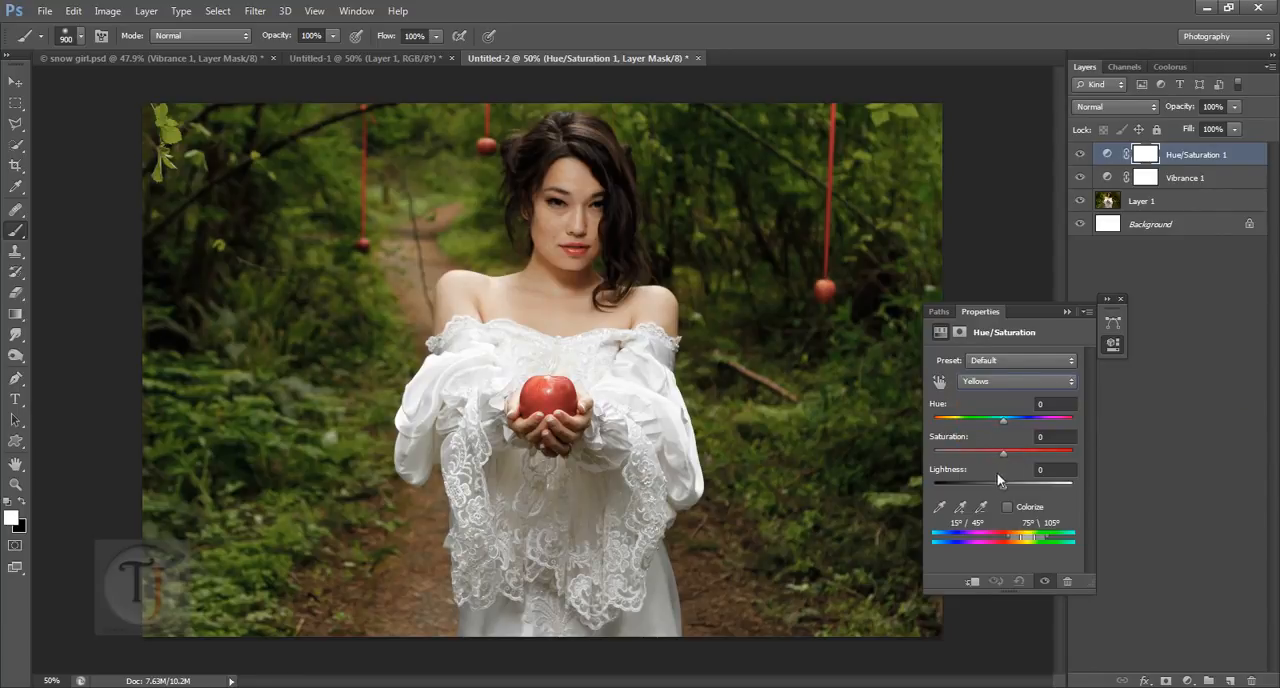
Step: Show the Vibrance 1 and Hue/Saturation 1 layers in snow girl.psd, examine the Yellows settings and return to Untitled-2
left_click(232, 58)
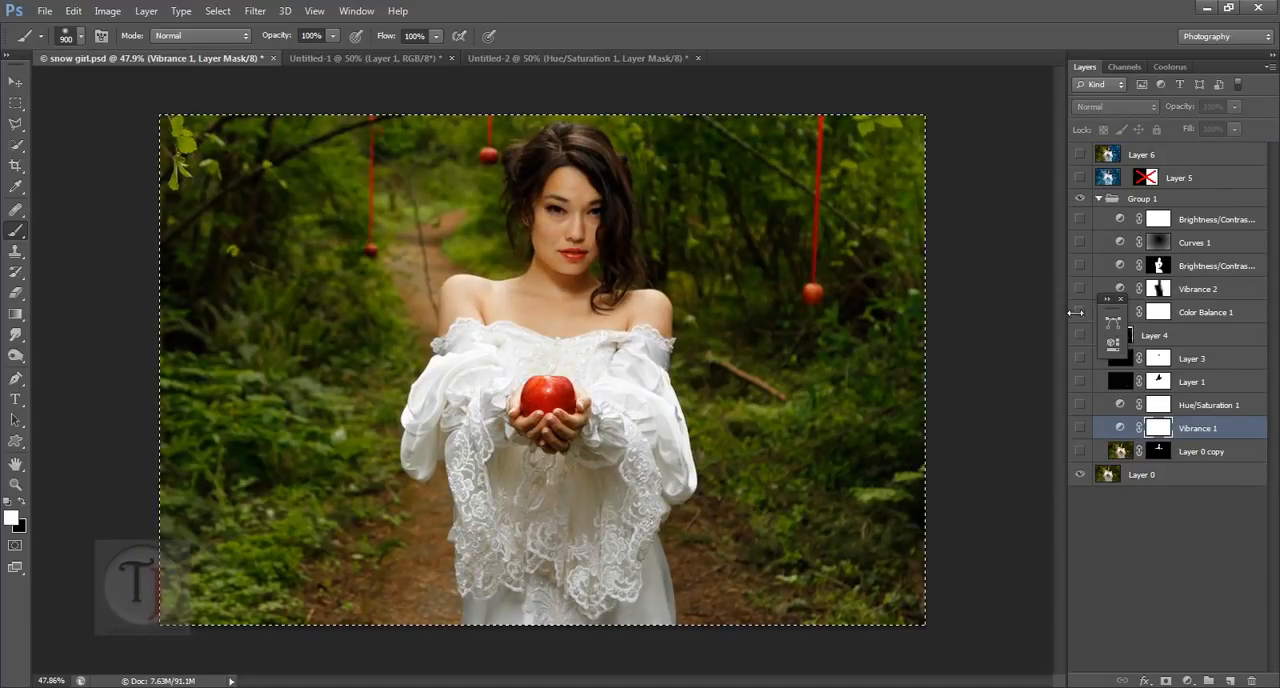
left_click(1079, 428)
left_click(1079, 405)
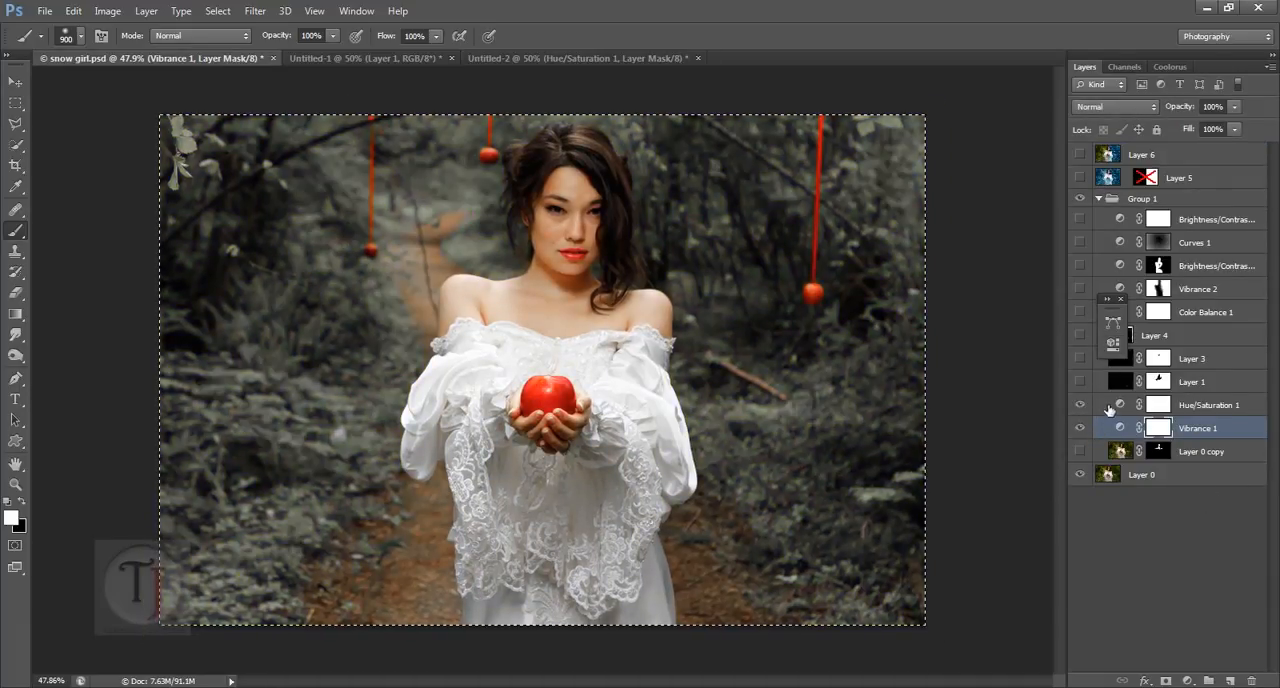
double_click(1122, 405)
left_click(998, 381)
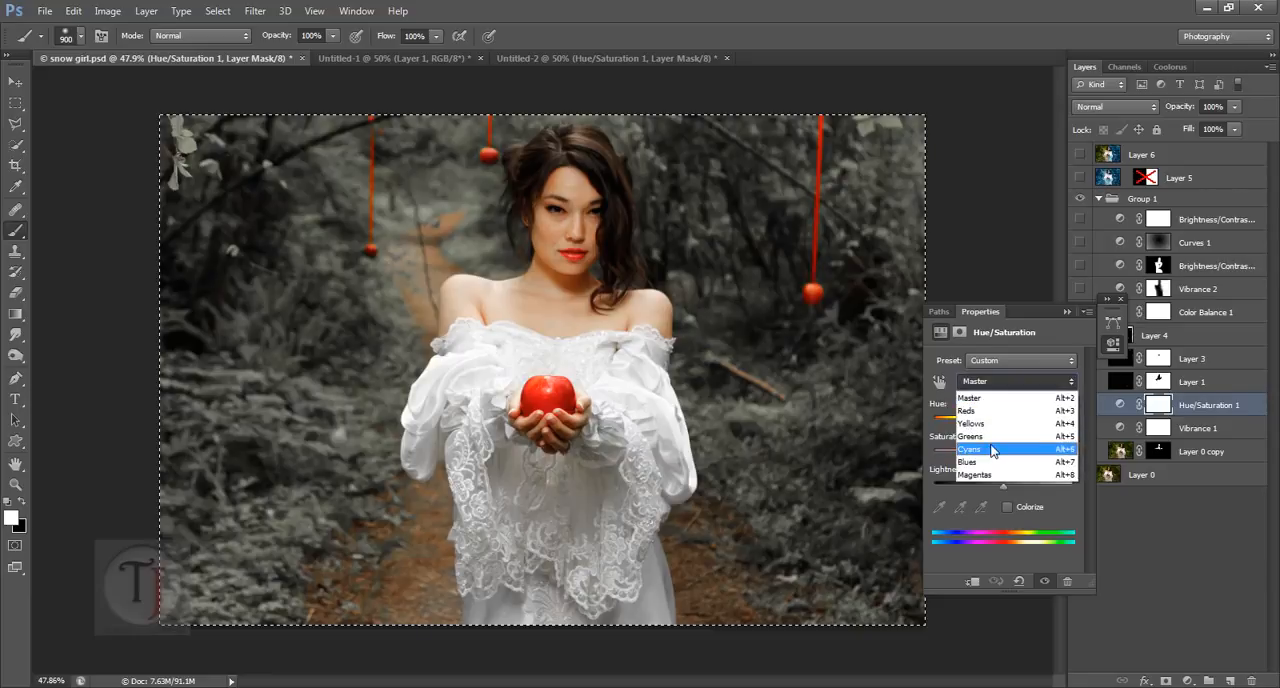
left_click(970, 423)
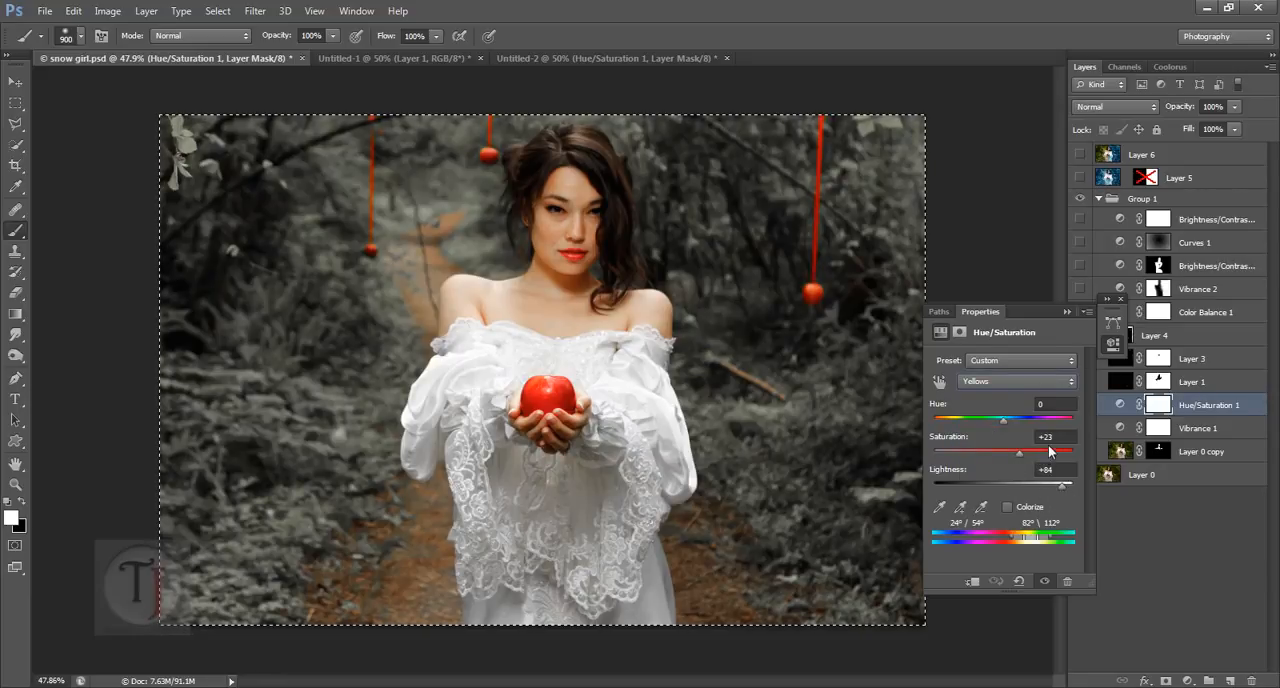
left_click(567, 56)
left_click(1055, 436)
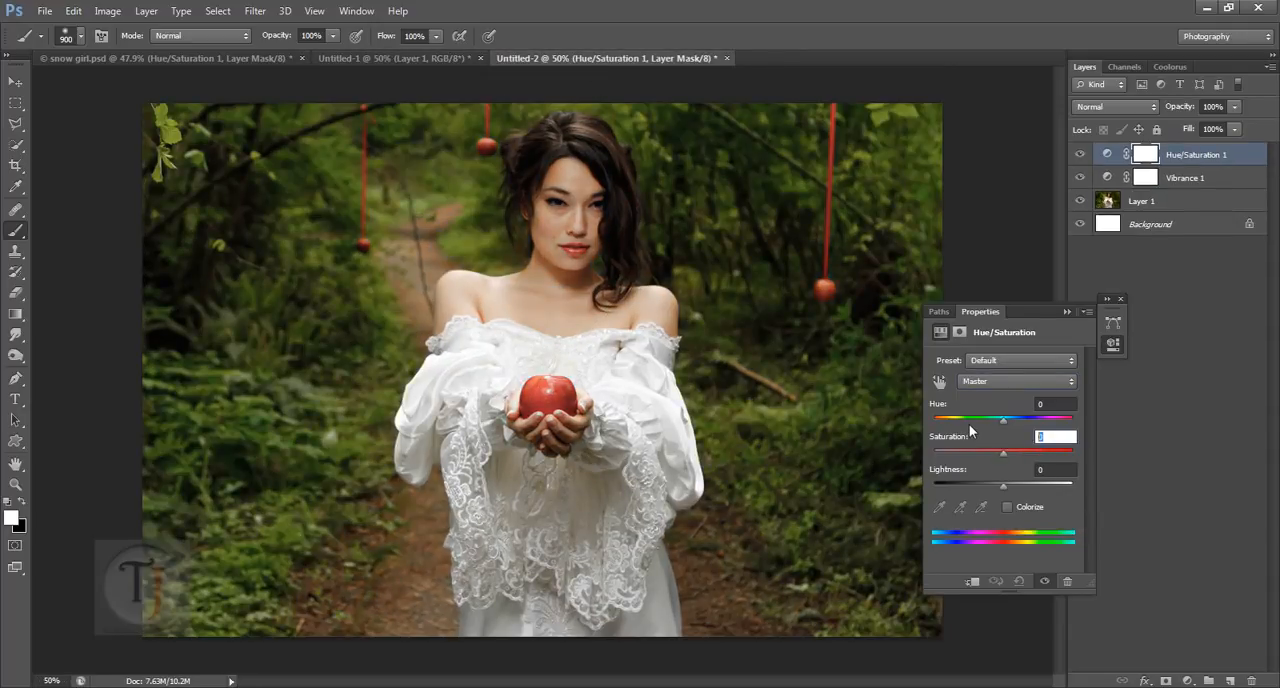
type("23")
left_click(1056, 469)
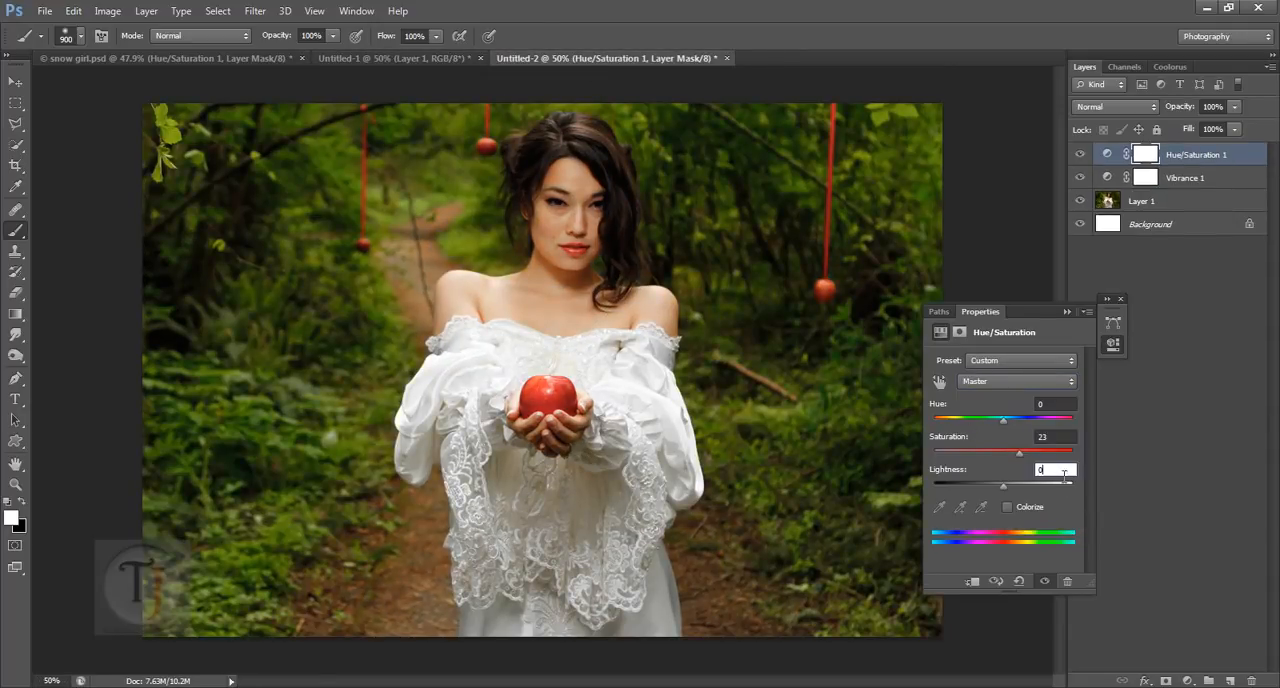
type("84")
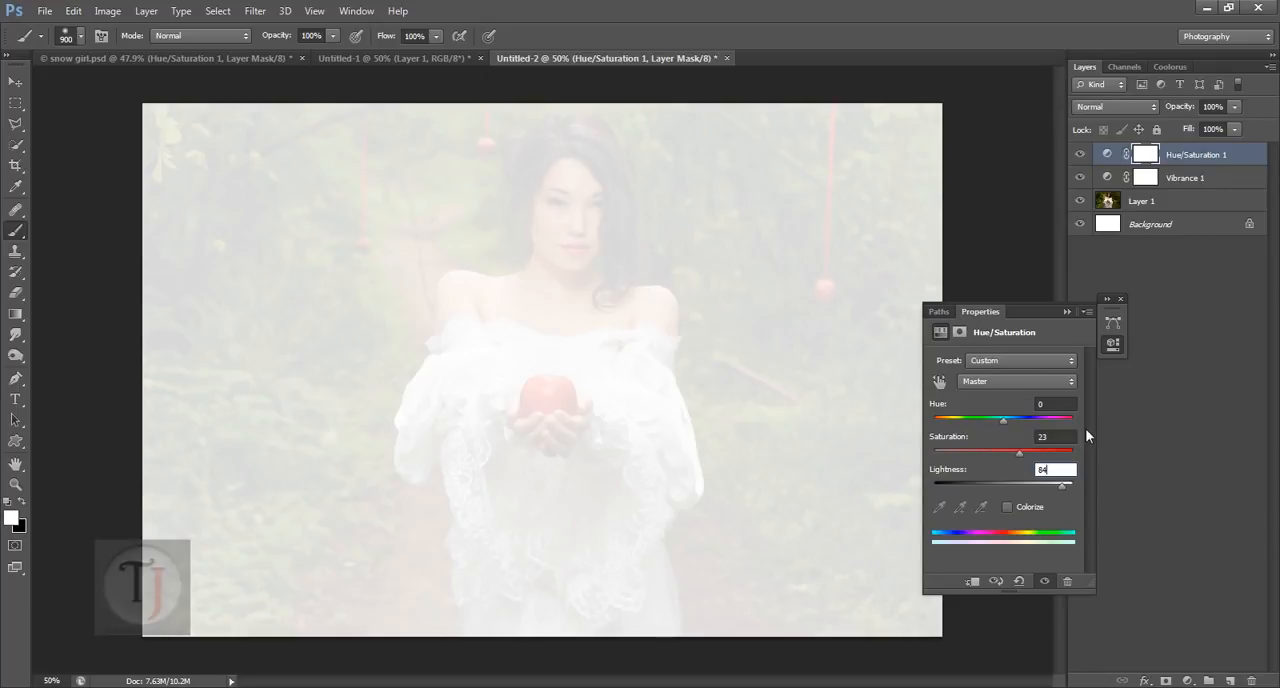
key("ctrl+alt+z")
key("ctrl+alt+z")
Step: Set the Yellows range of the new Hue/Saturation layer to saturation +36 and lightness 84
left_click(1013, 380)
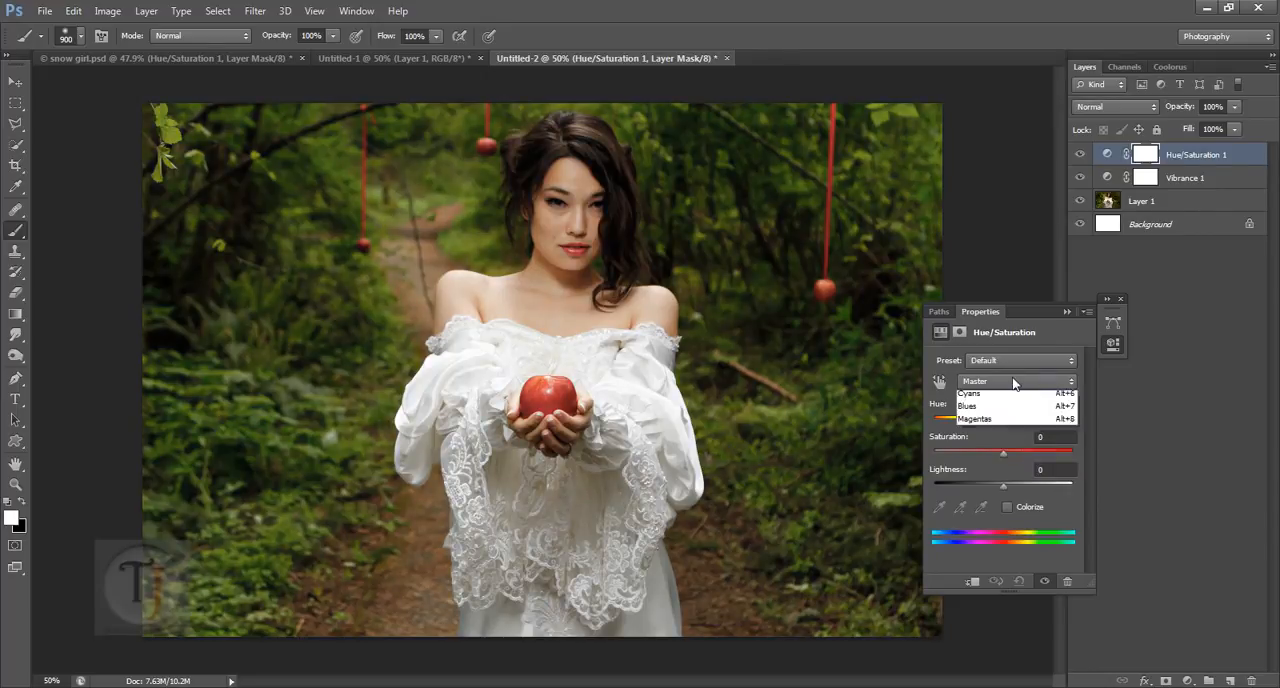
left_click(1015, 407)
left_click(962, 440)
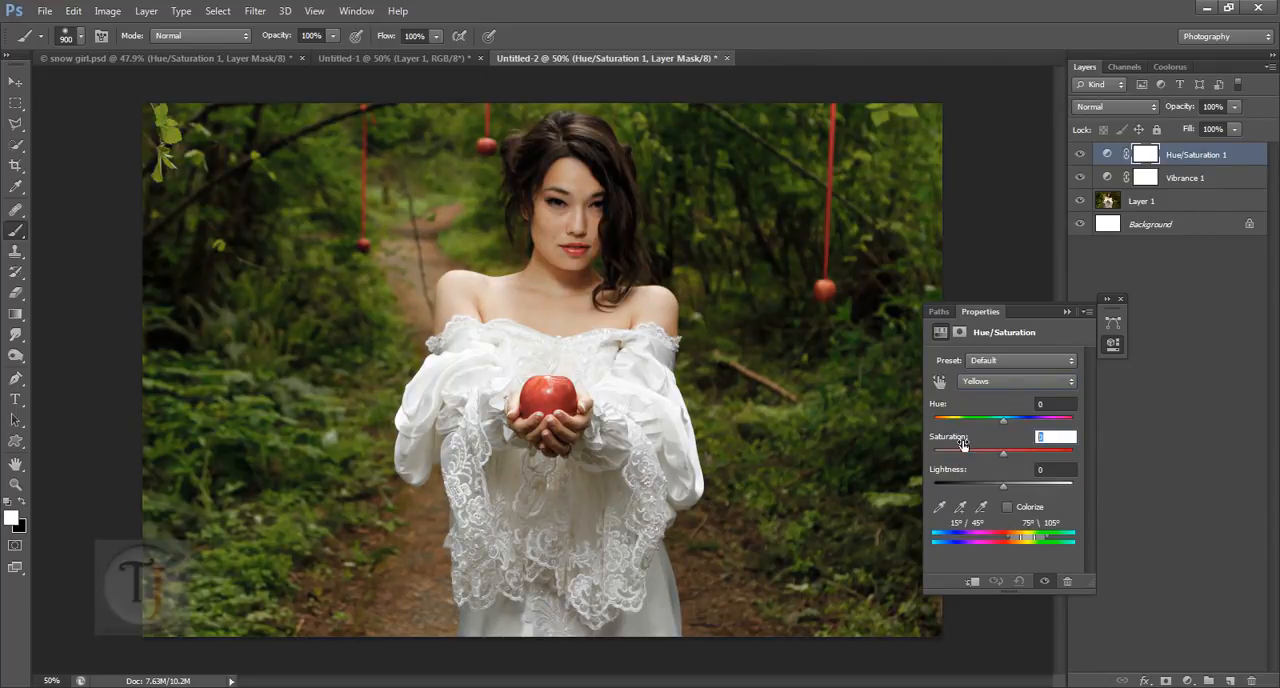
type("24")
key("Tab")
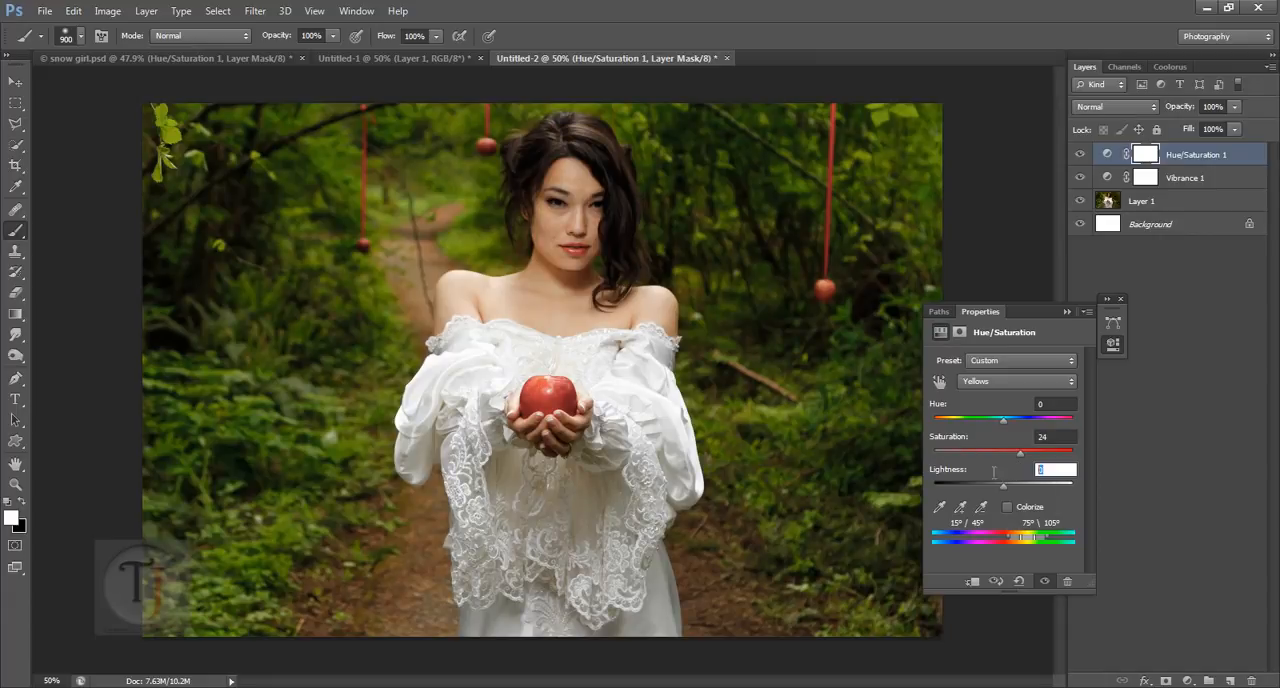
type("84")
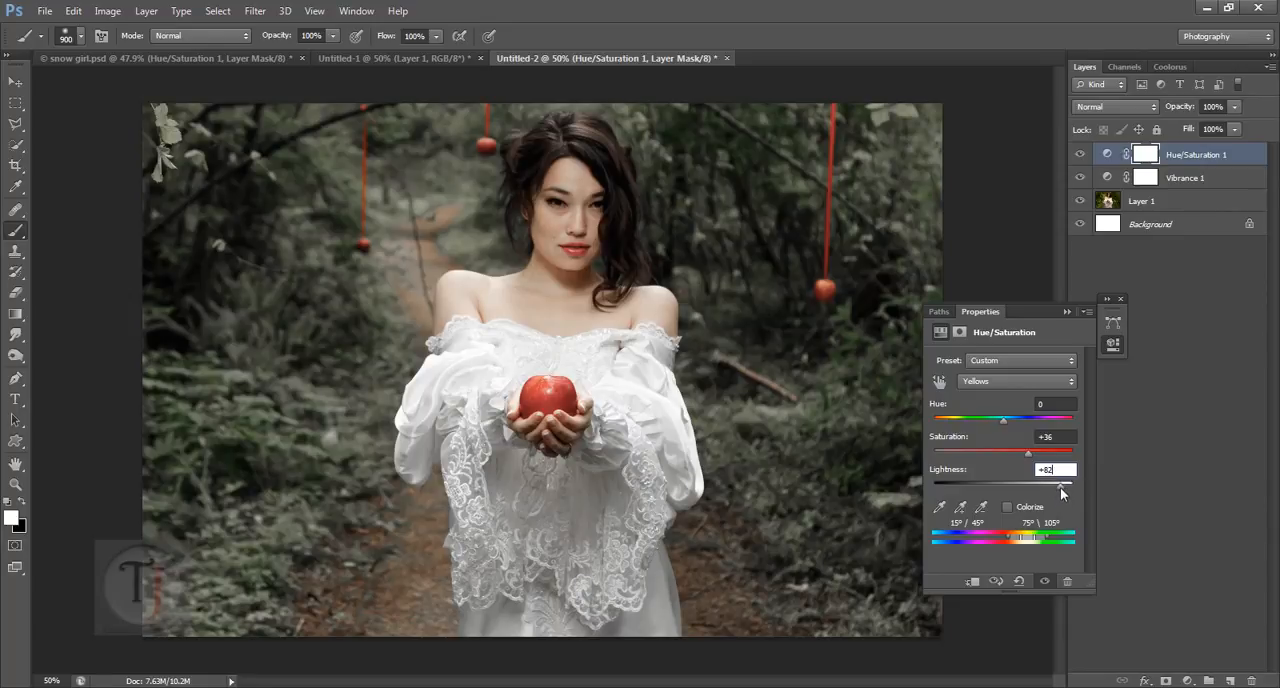
mouse_move(1060, 487)
left_mouse_down()
mouse_move(1037, 485)
mouse_move(1069, 487)
left_mouse_up()
mouse_move(1067, 487)
left_mouse_down()
mouse_move(923, 487)
mouse_move(1057, 488)
left_mouse_up()
left_click_drag(1068, 473, 1012, 481)
type("84")
Step: Examine the Greens range of the Hue/Saturation 1 layer in snow girl.psd, checking its hue, saturation and lightness
left_click(256, 58)
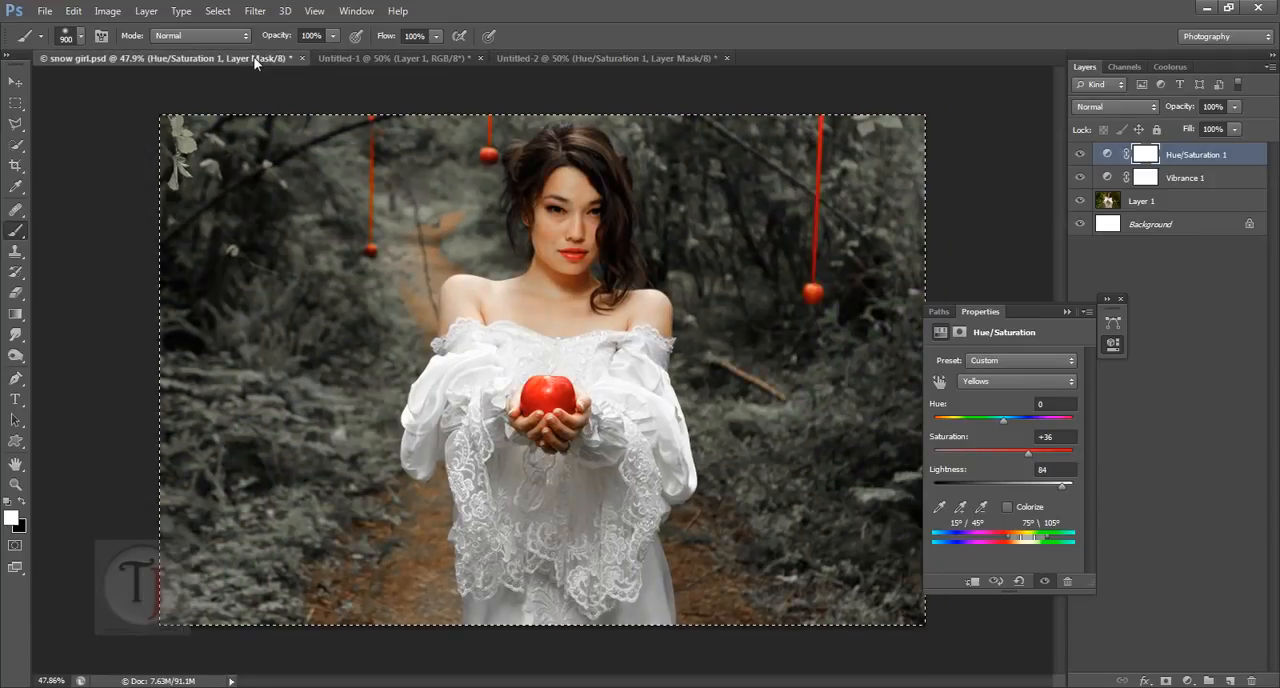
left_click(997, 385)
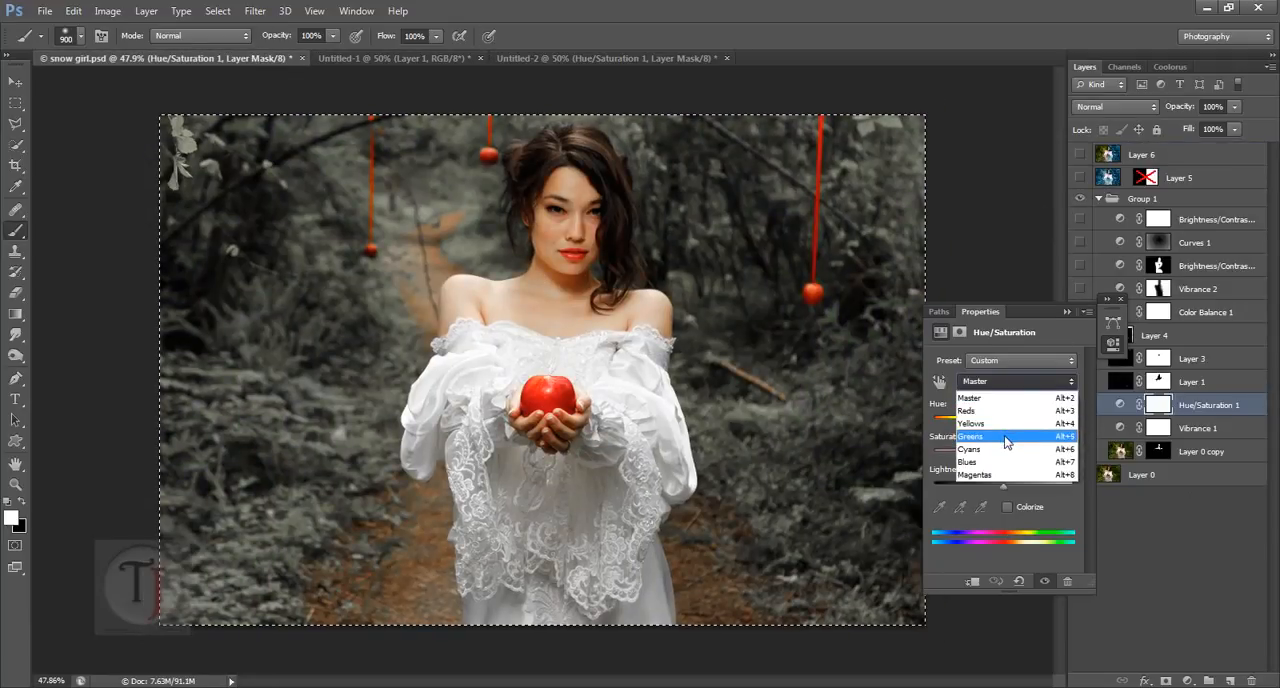
left_click(1006, 437)
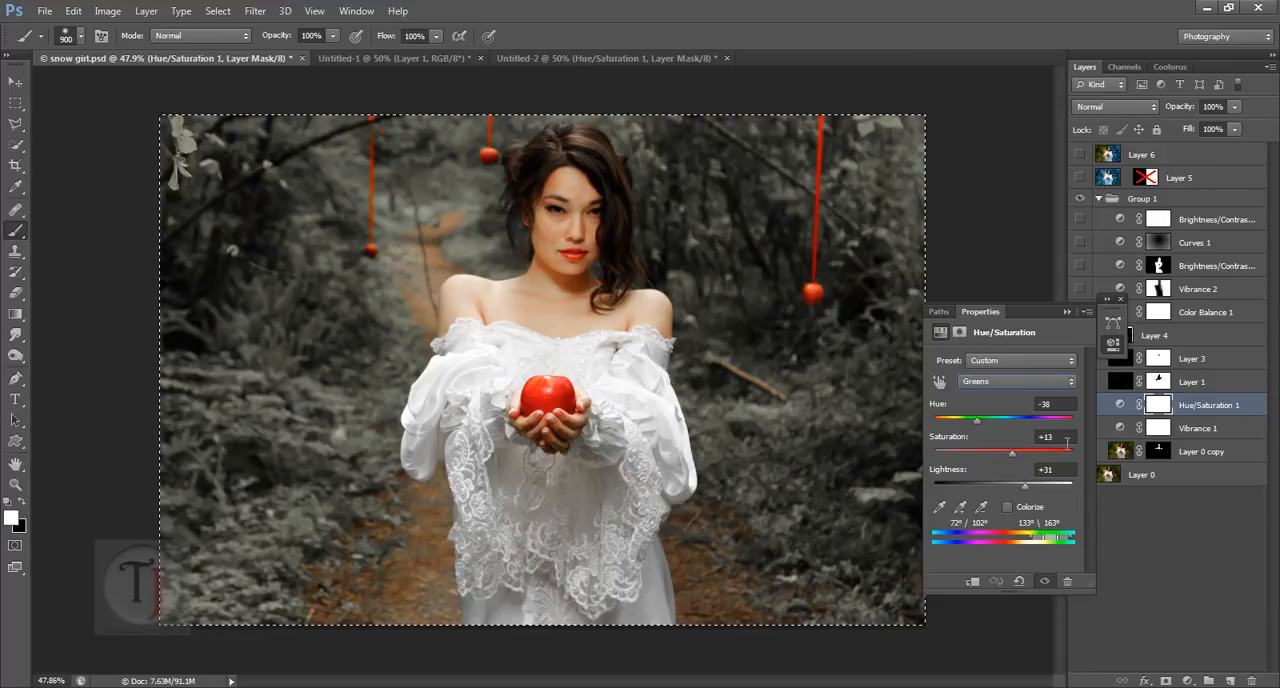
left_click(1045, 469)
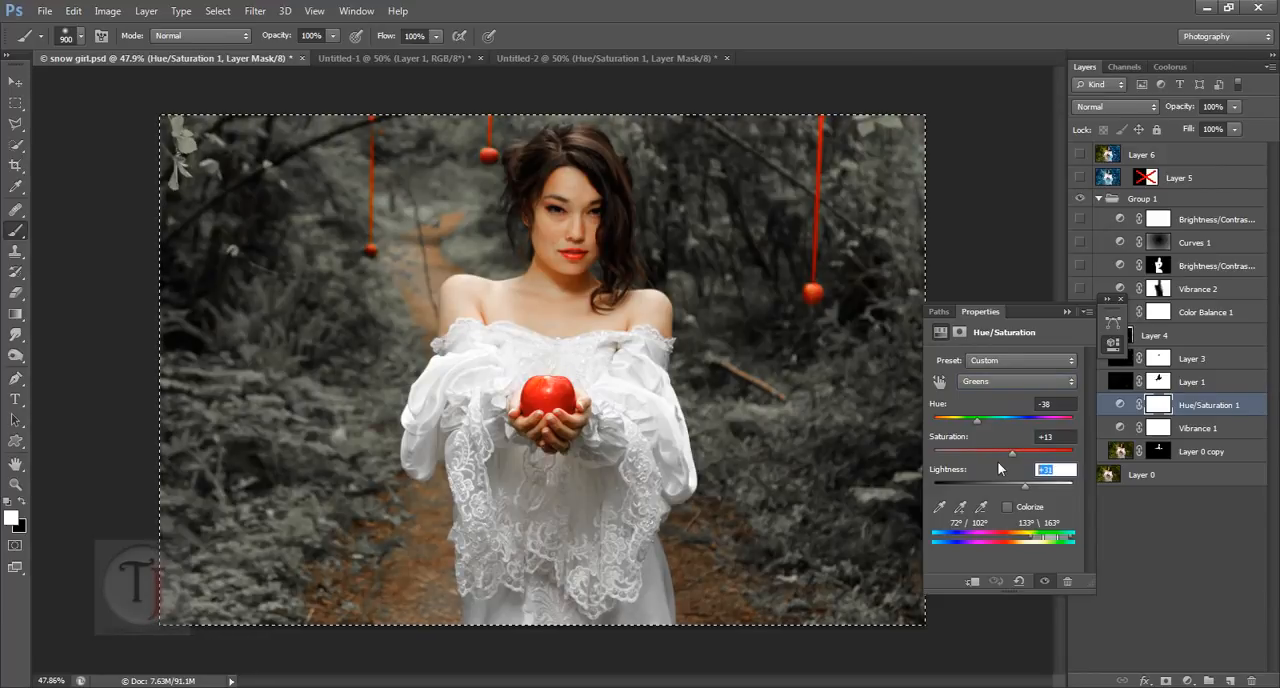
left_click(1048, 404)
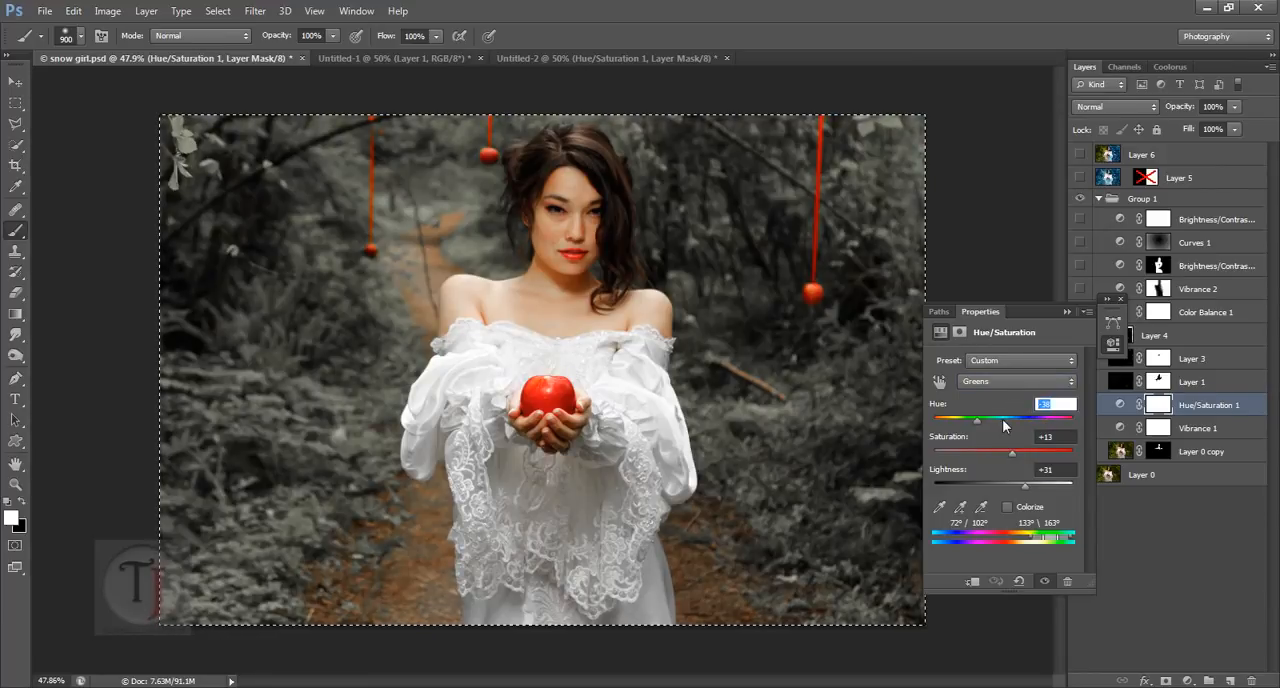
type("+53")
key("Down")
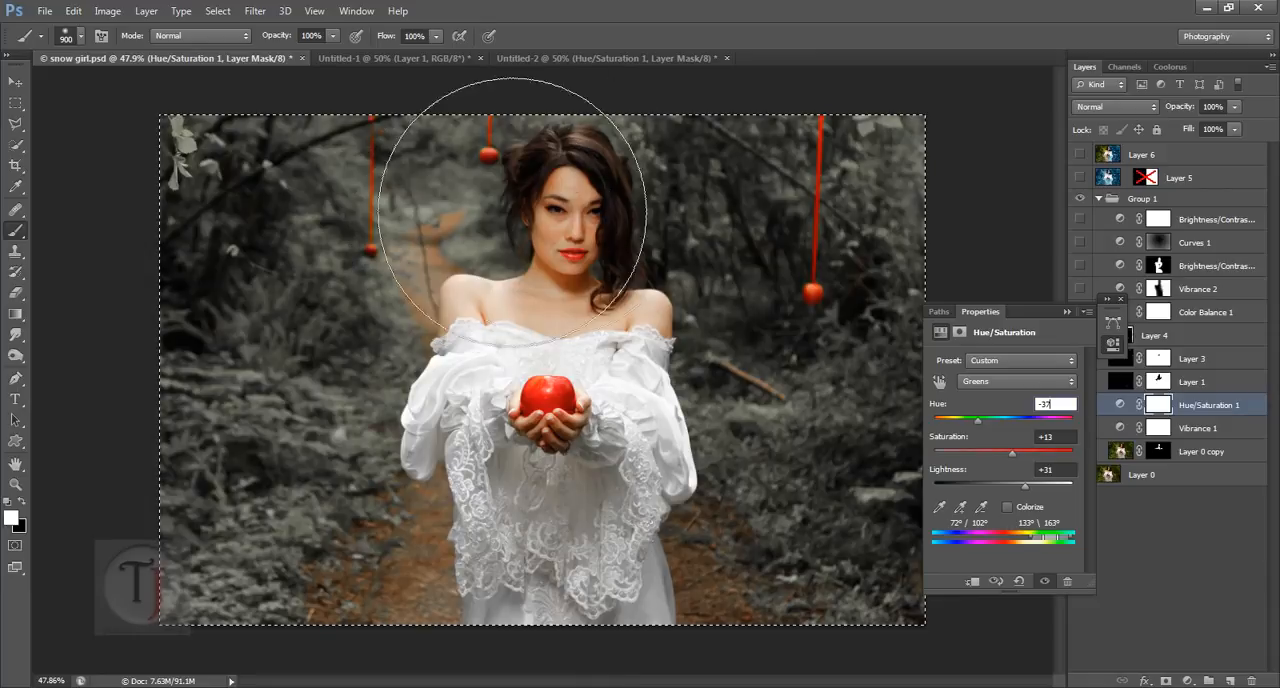
Step: Set the Greens range of the Hue/Saturation layer in Untitled-2 to saturation 13 and lightness 31
left_click(568, 57)
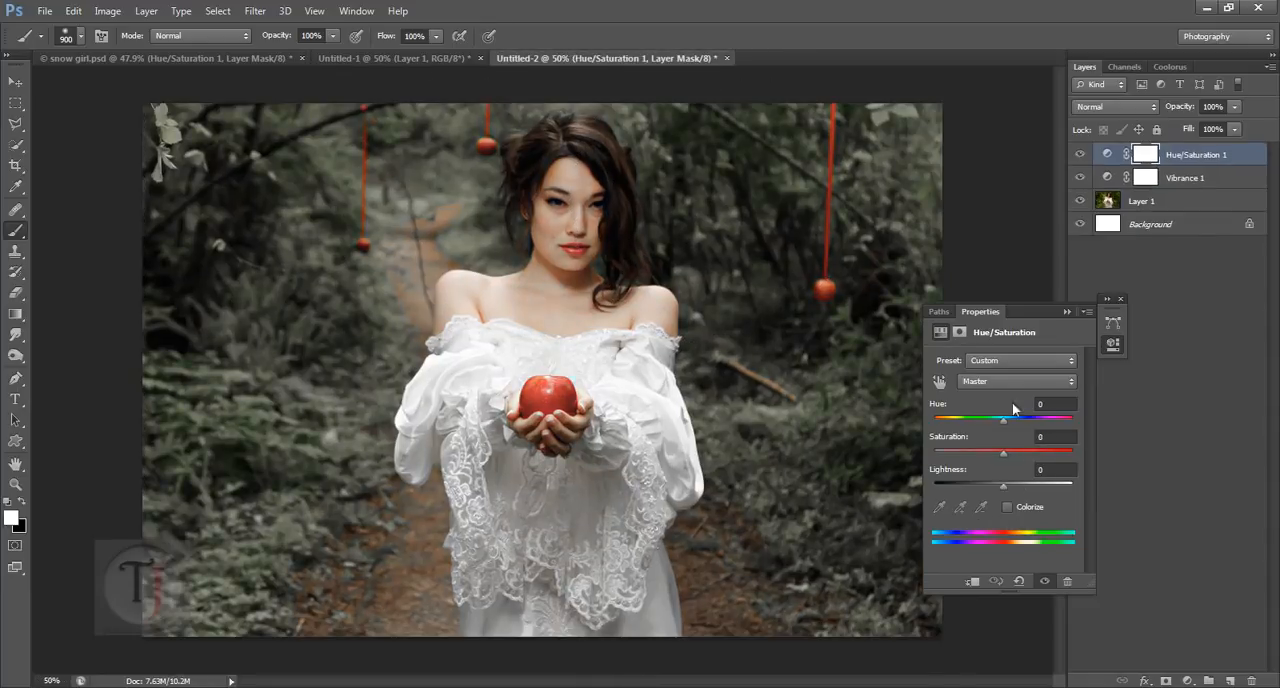
left_click(1058, 440)
left_click(1025, 382)
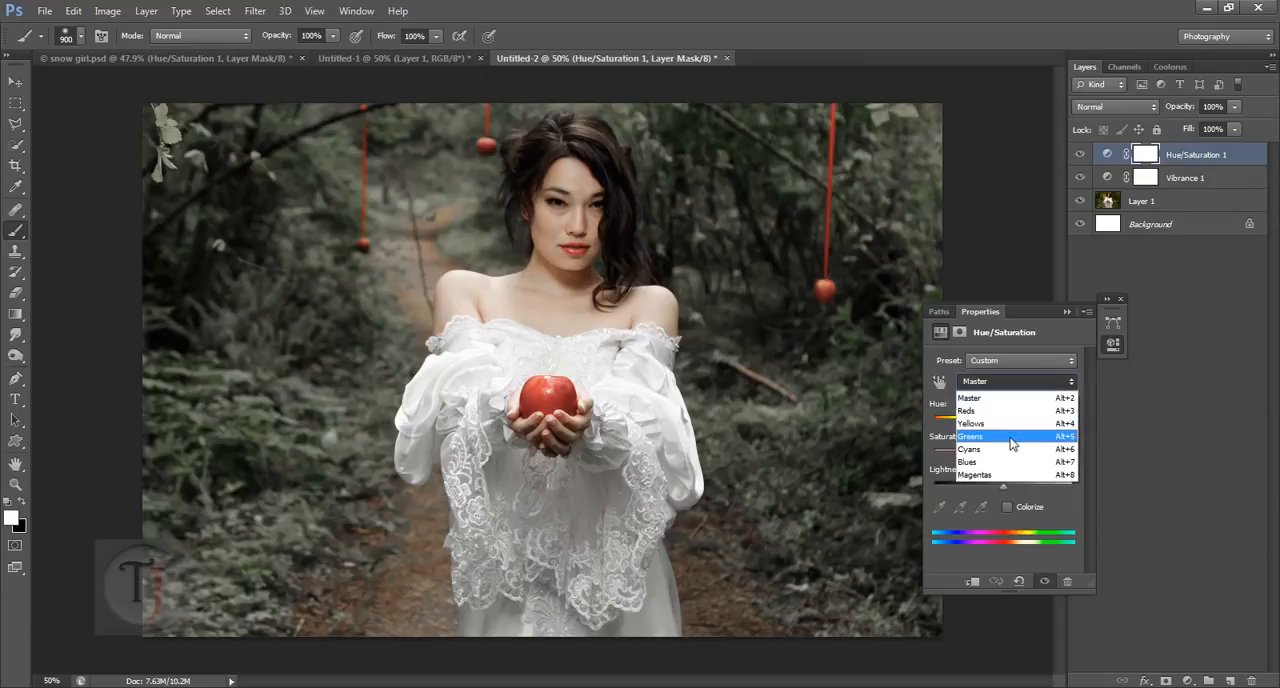
left_click(1050, 432)
left_click(1068, 438)
type("13")
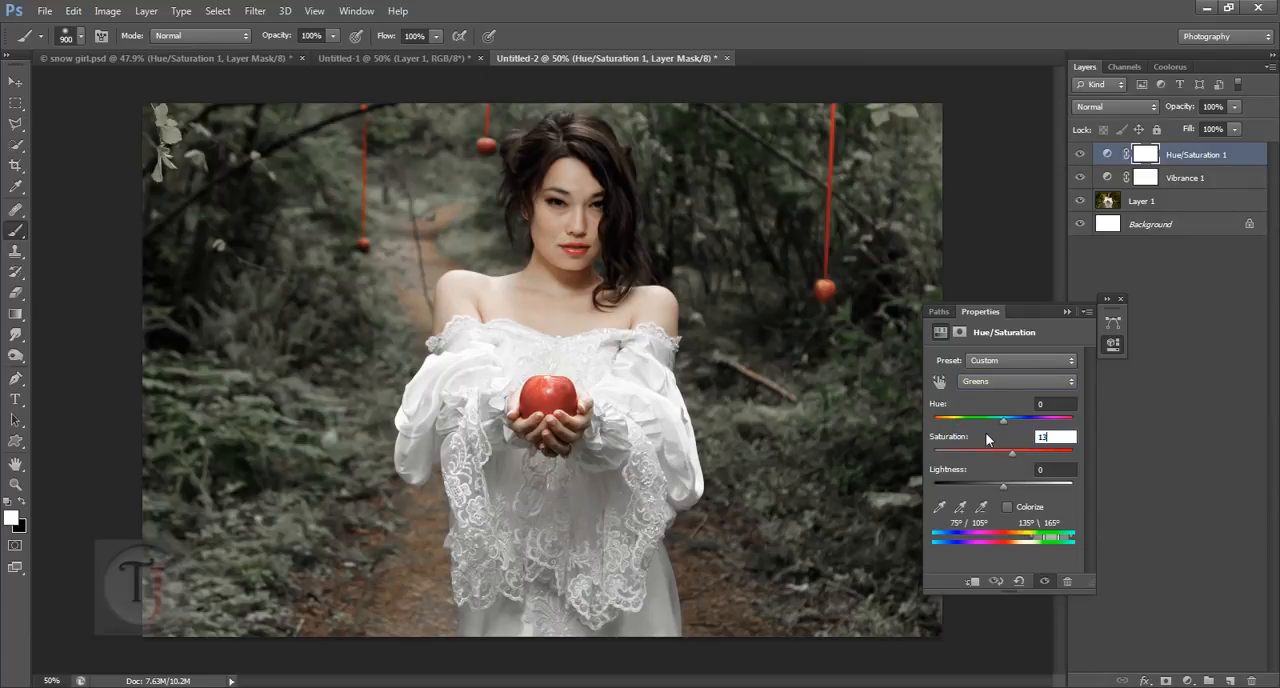
left_click(1062, 471)
type("31")
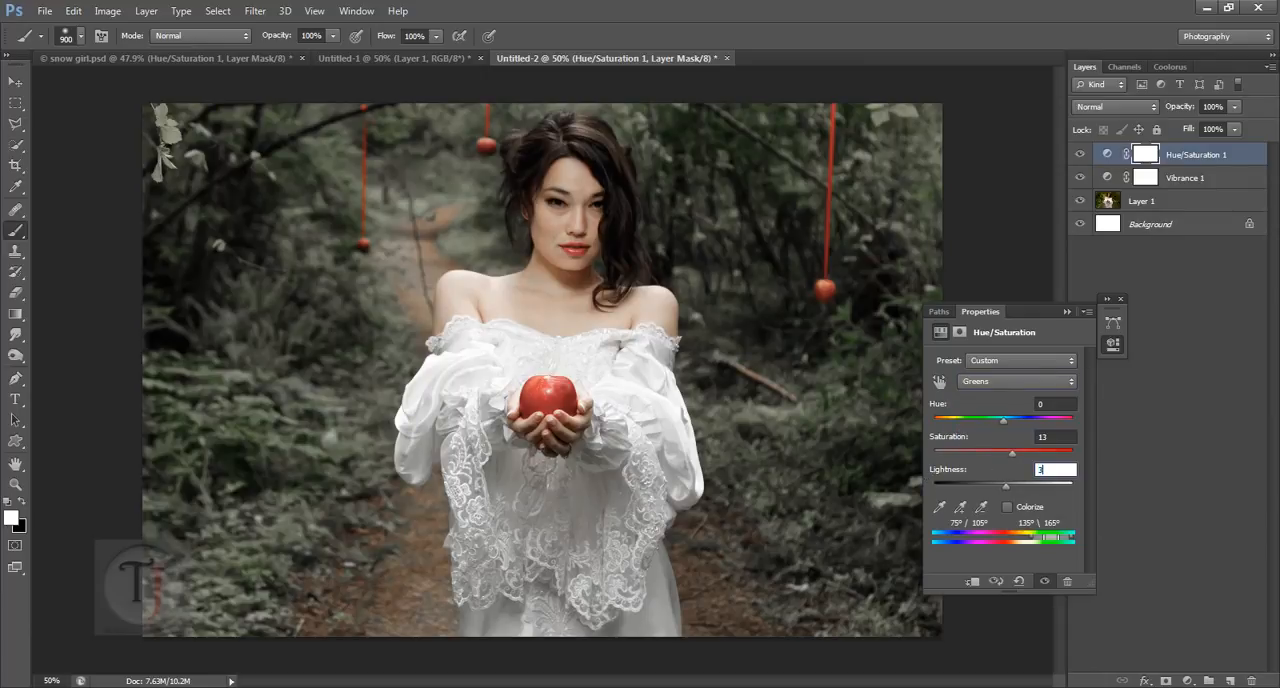
Step: Show the Reds range in Untitled-2 and check the Reds settings of Hue/Saturation 1 in snow girl.psd
left_click(987, 386)
left_click(987, 412)
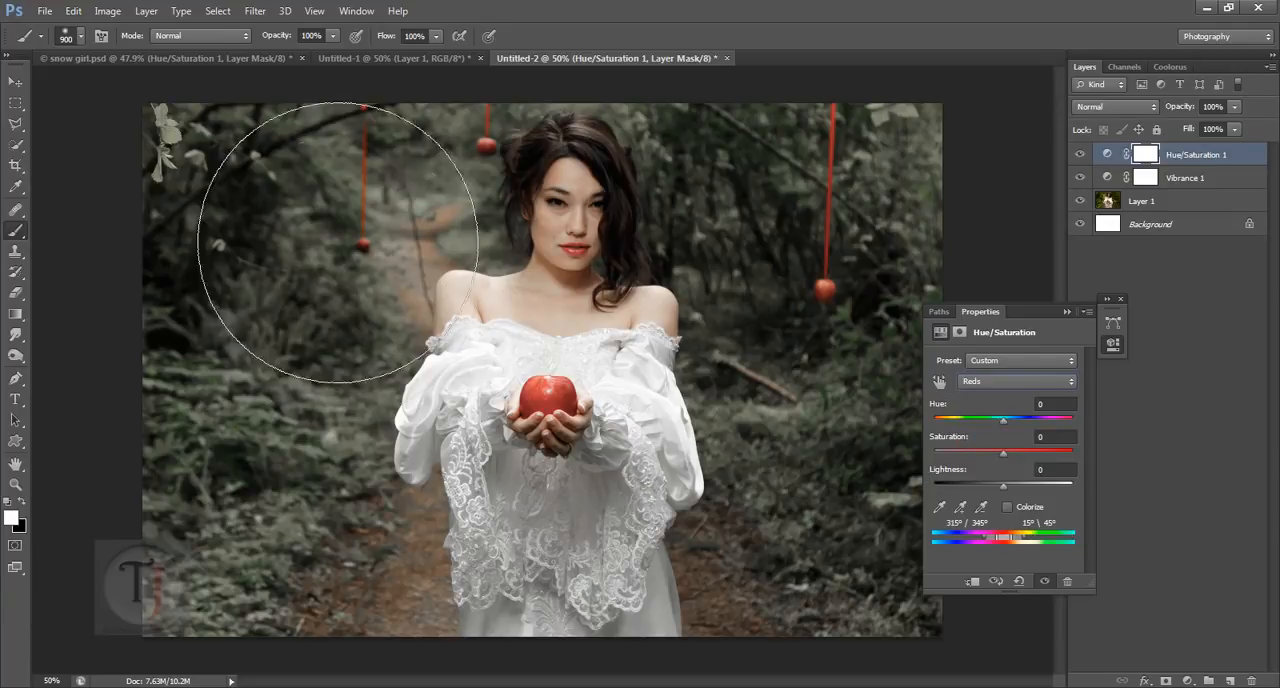
left_click(207, 58)
left_click(982, 385)
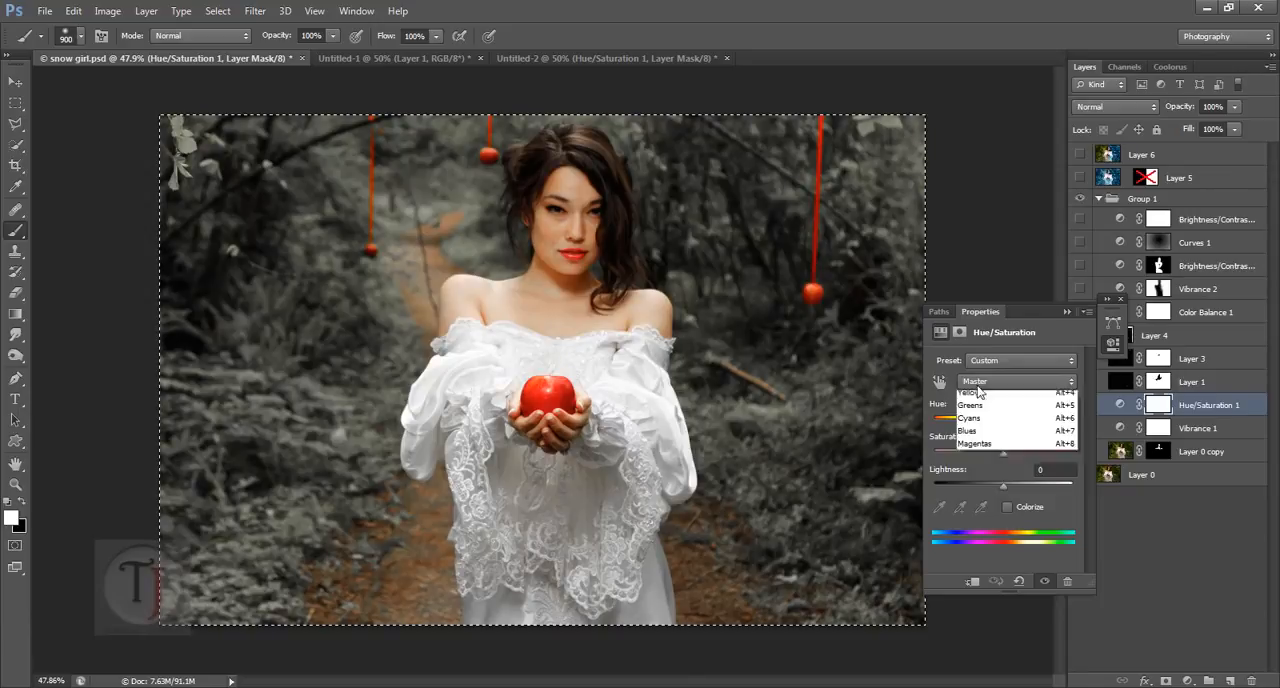
left_click(979, 414)
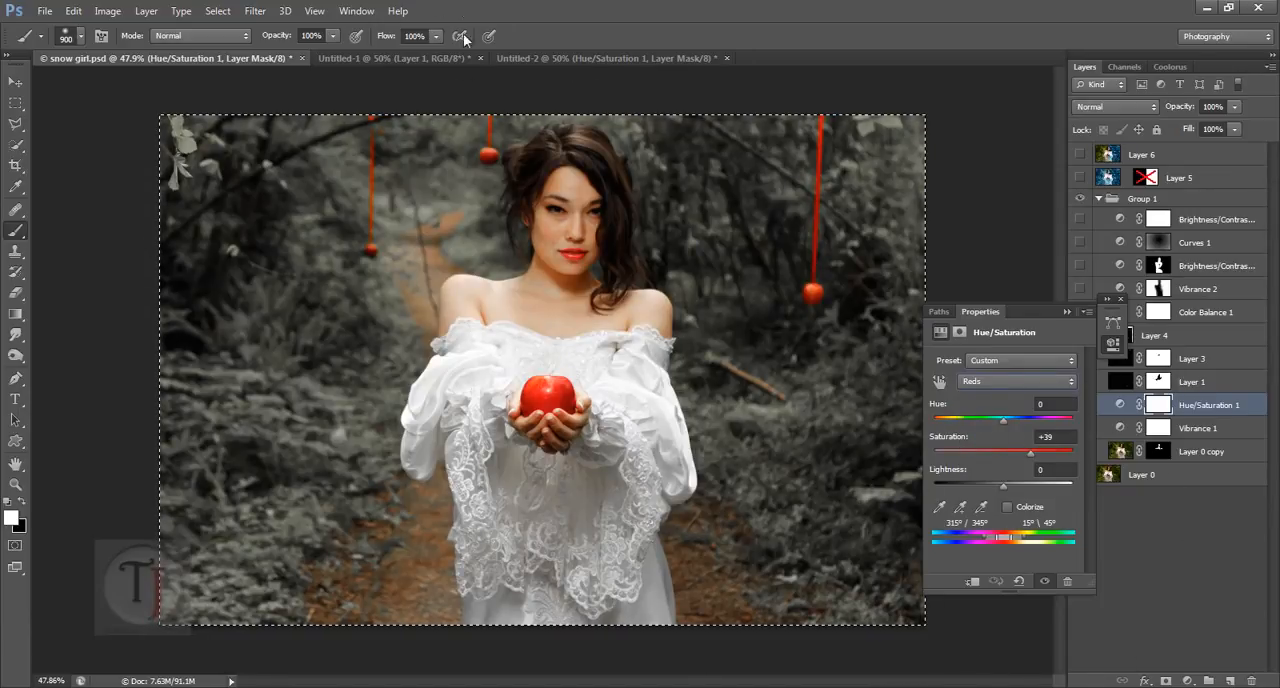
Step: Set the Master saturation of the Hue/Saturation layer in Untitled-2 to +40 and collapse its properties
left_click(518, 55)
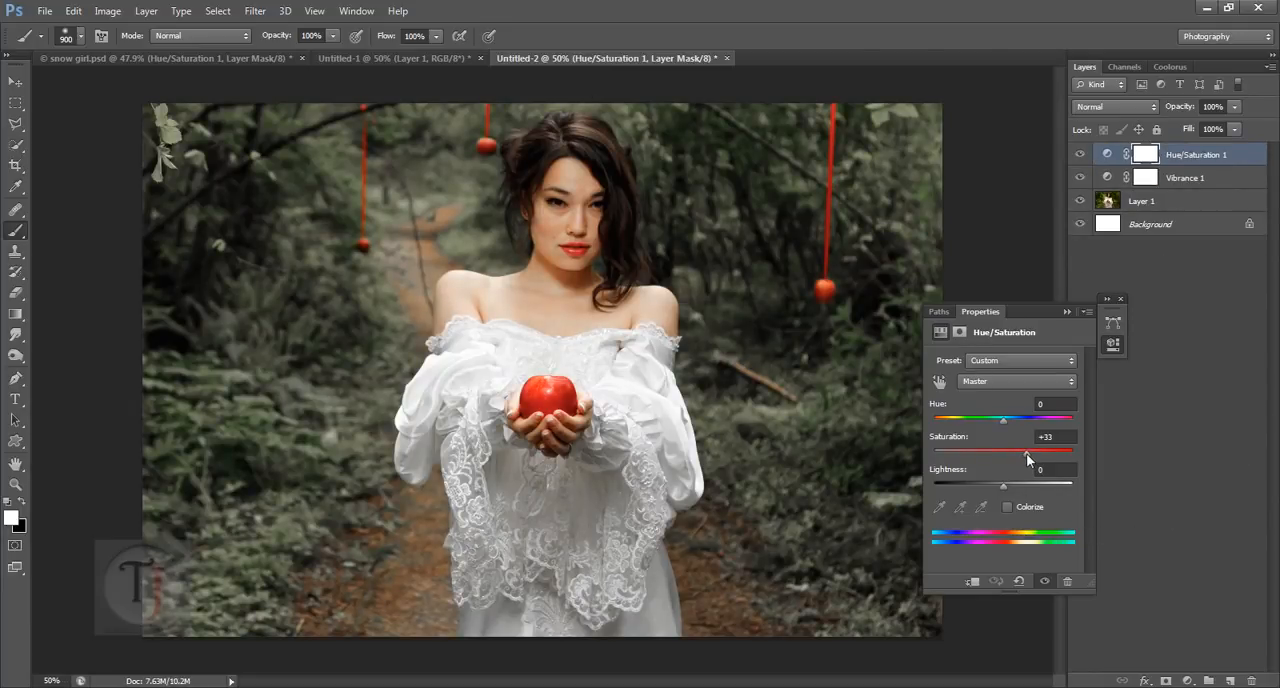
left_click_drag(1031, 455, 1032, 455)
left_click(1067, 311)
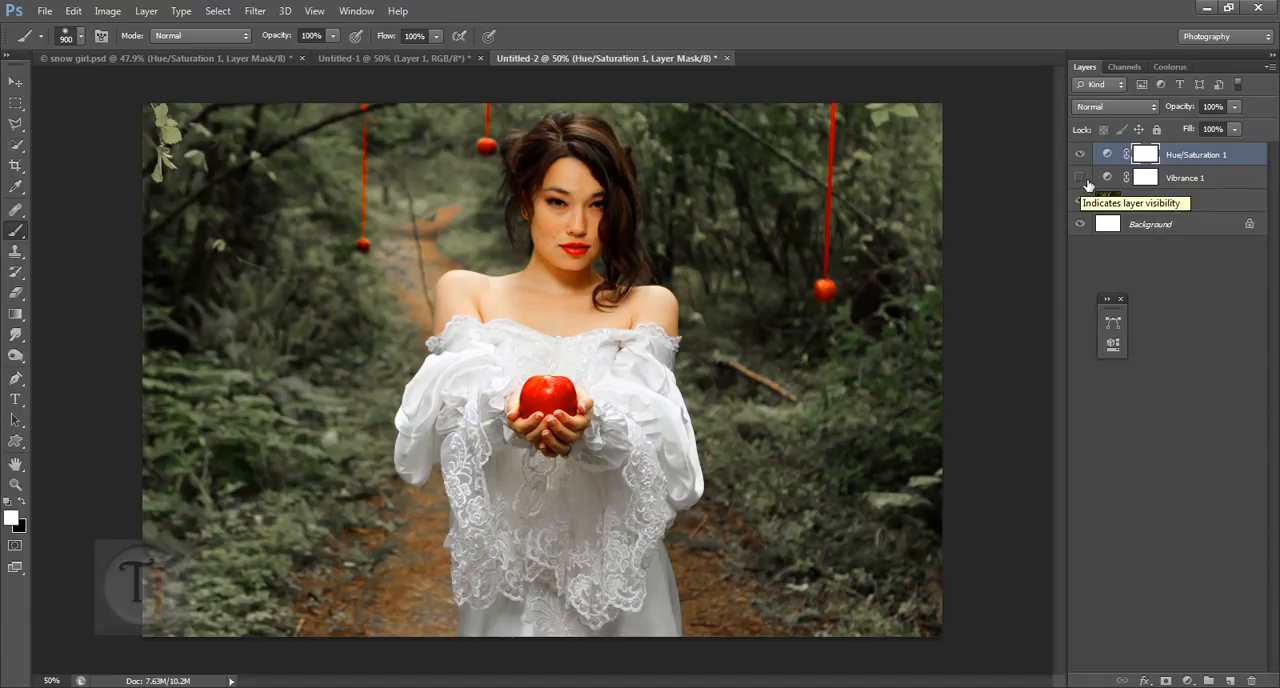
Step: Compare the image with Vibrance 1 and Hue/Saturation 1 hidden and shown, and check it against snow girl.psd
left_click(1080, 177)
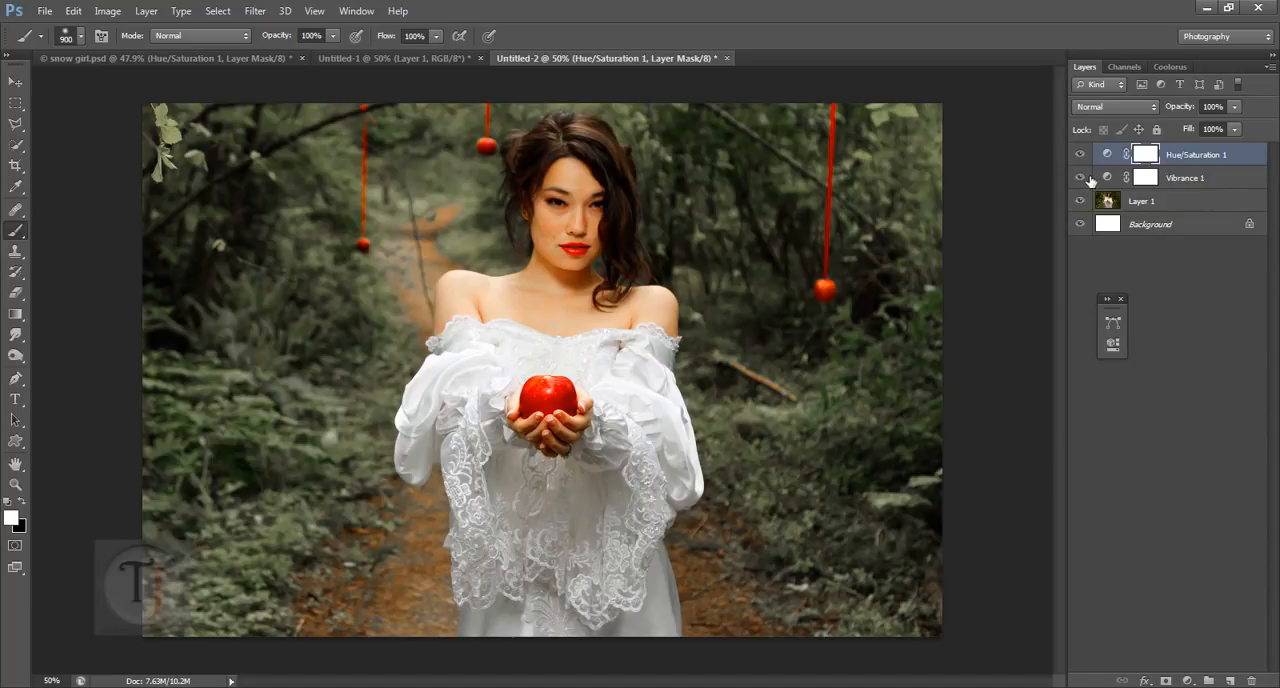
left_click(1108, 179)
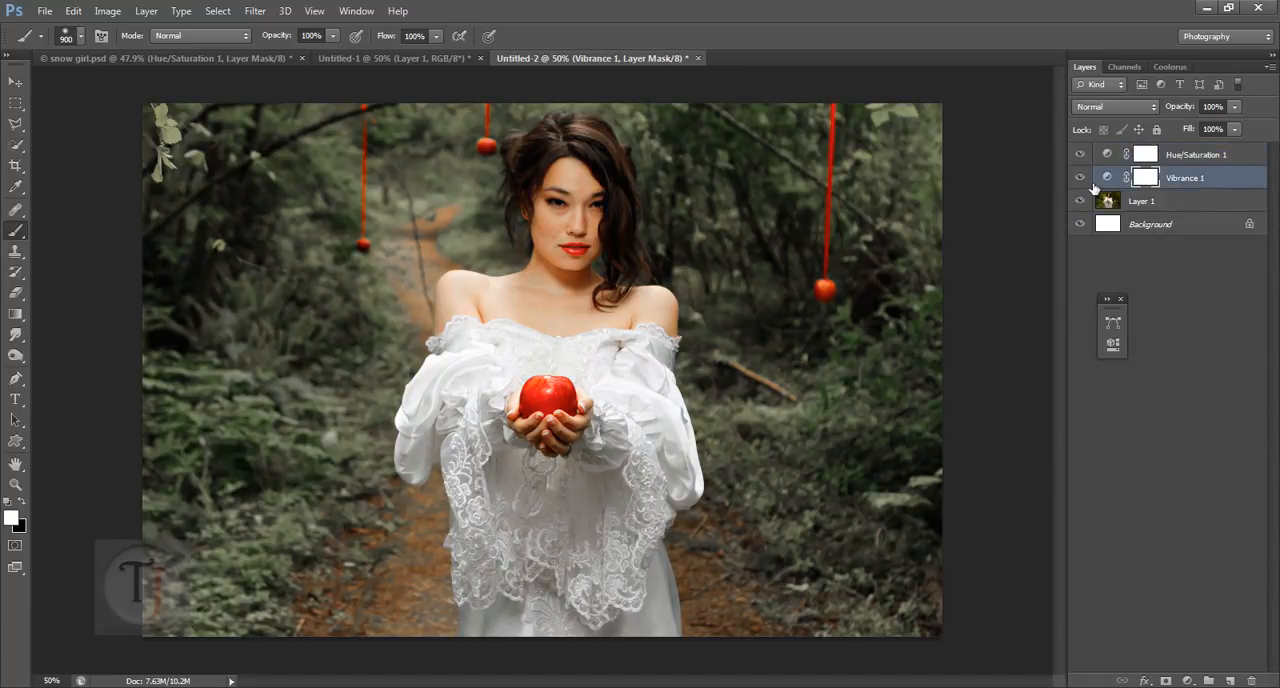
left_click(1081, 179)
left_click(1081, 179)
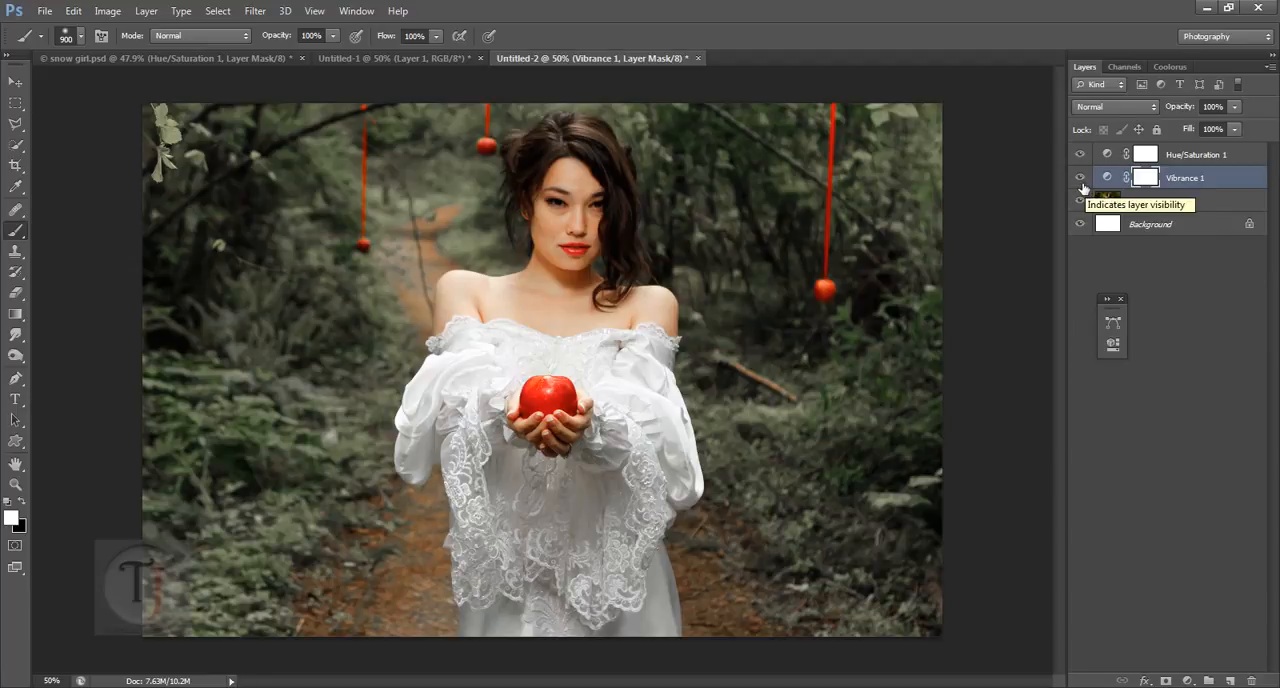
left_click(1082, 184)
left_click(1084, 185)
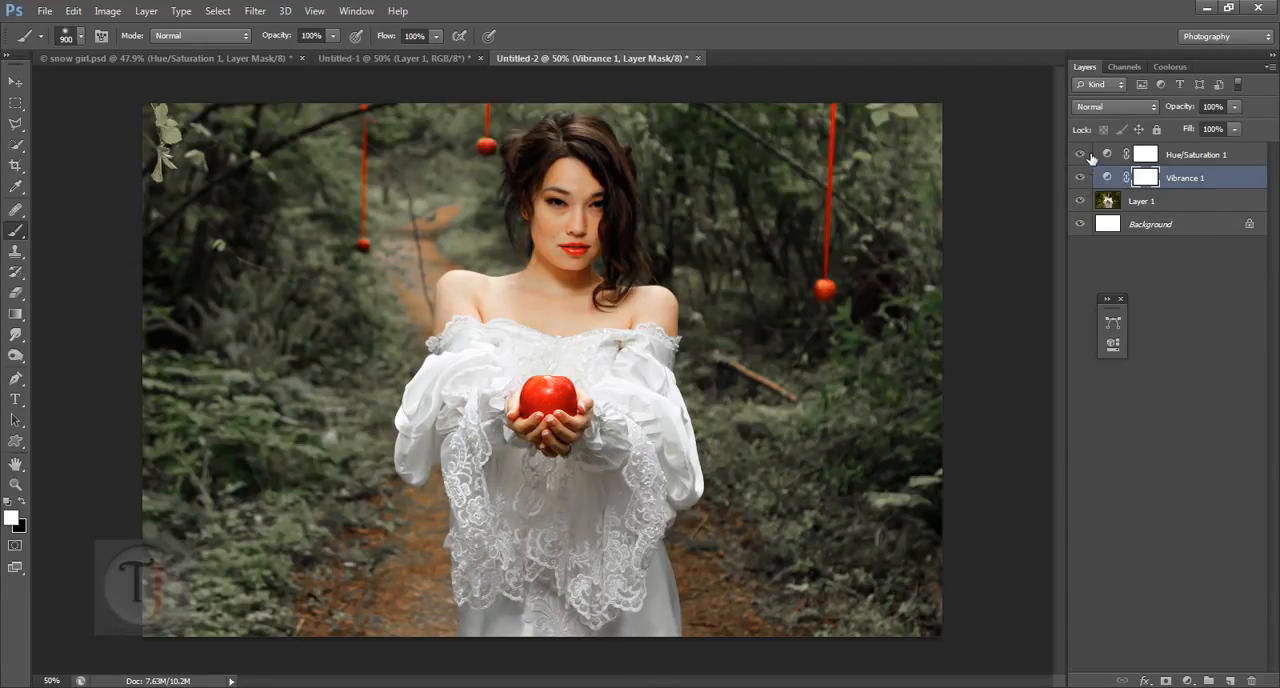
left_click(1080, 155)
left_click(1080, 155)
left_click(255, 57)
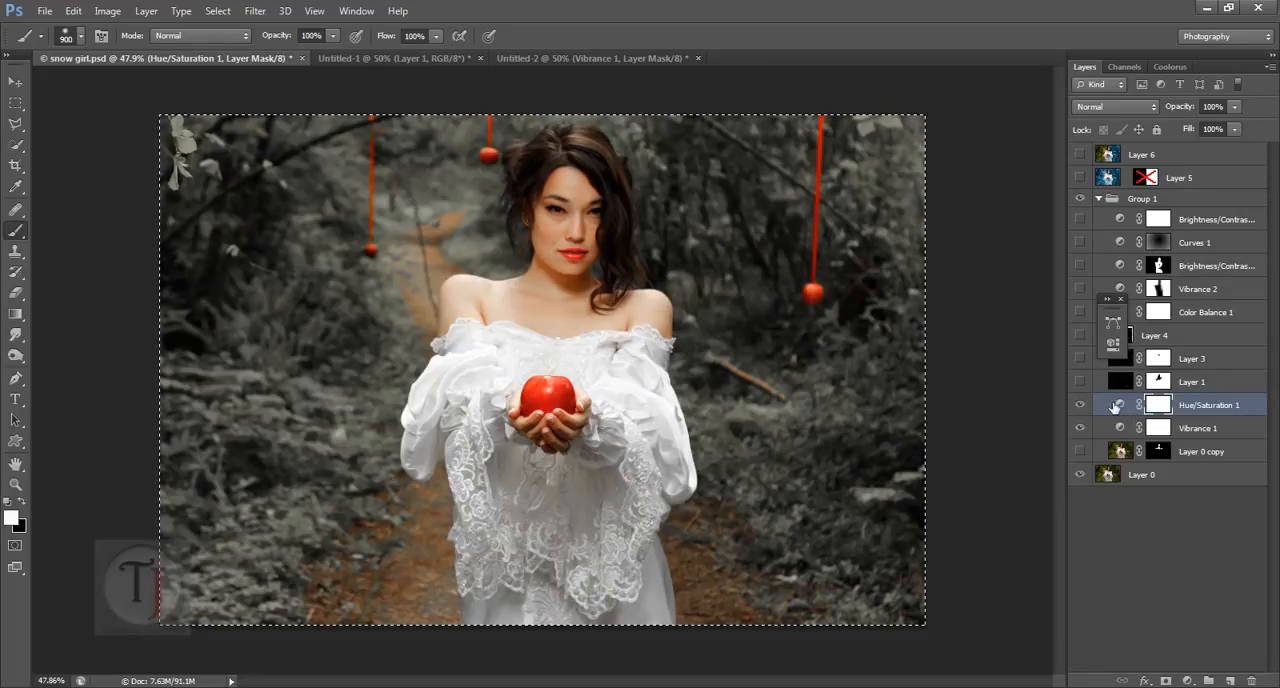
left_click(518, 59)
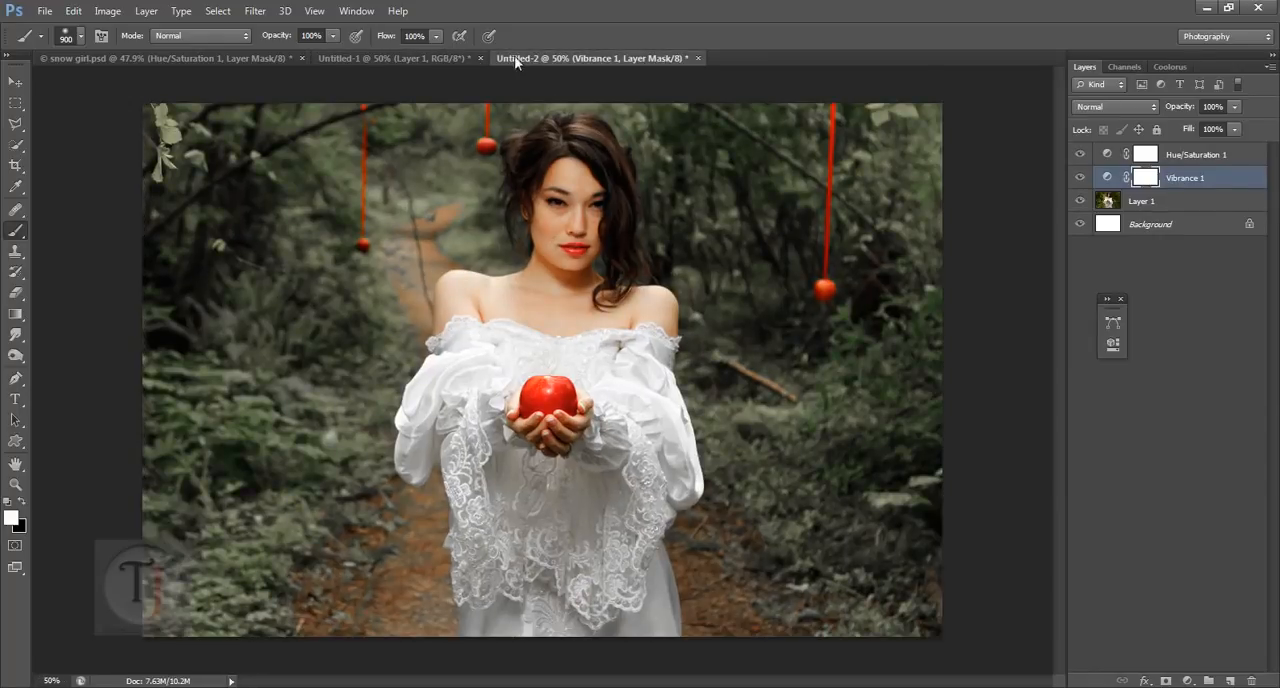
Step: Reopen the Hue/Saturation 1 settings in Untitled-2 and increase the lightness of the Greens range
double_click(1115, 162)
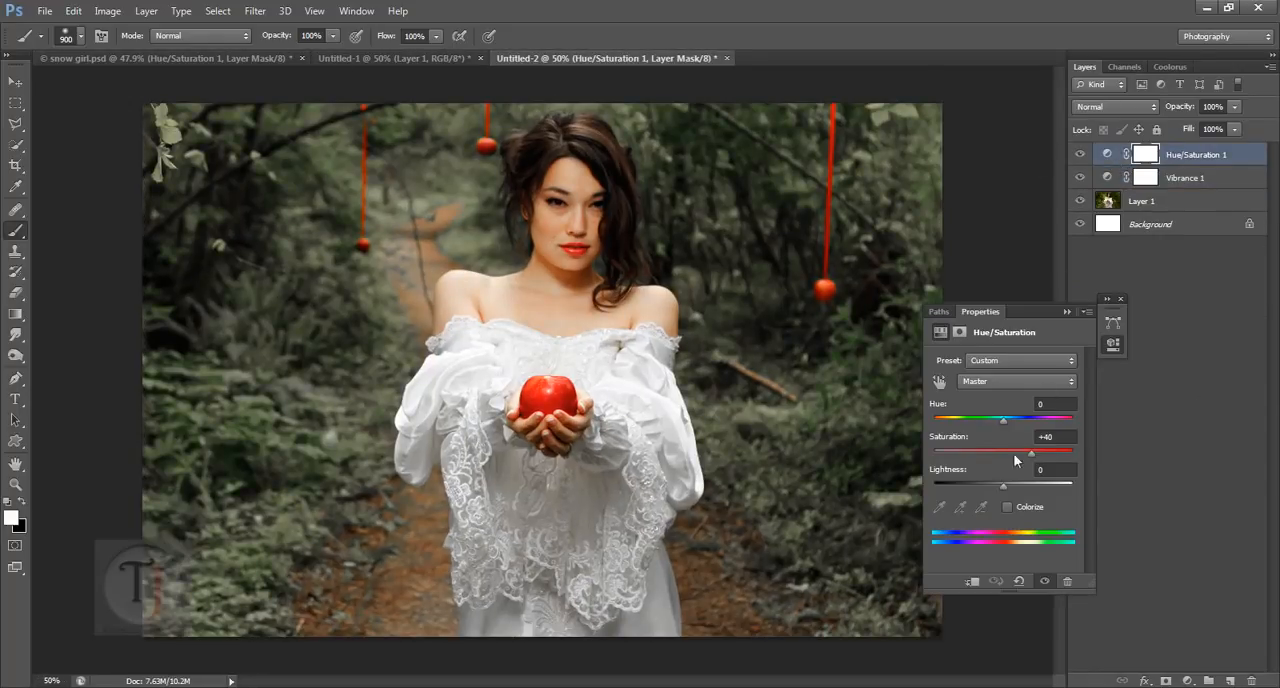
left_click(1012, 384)
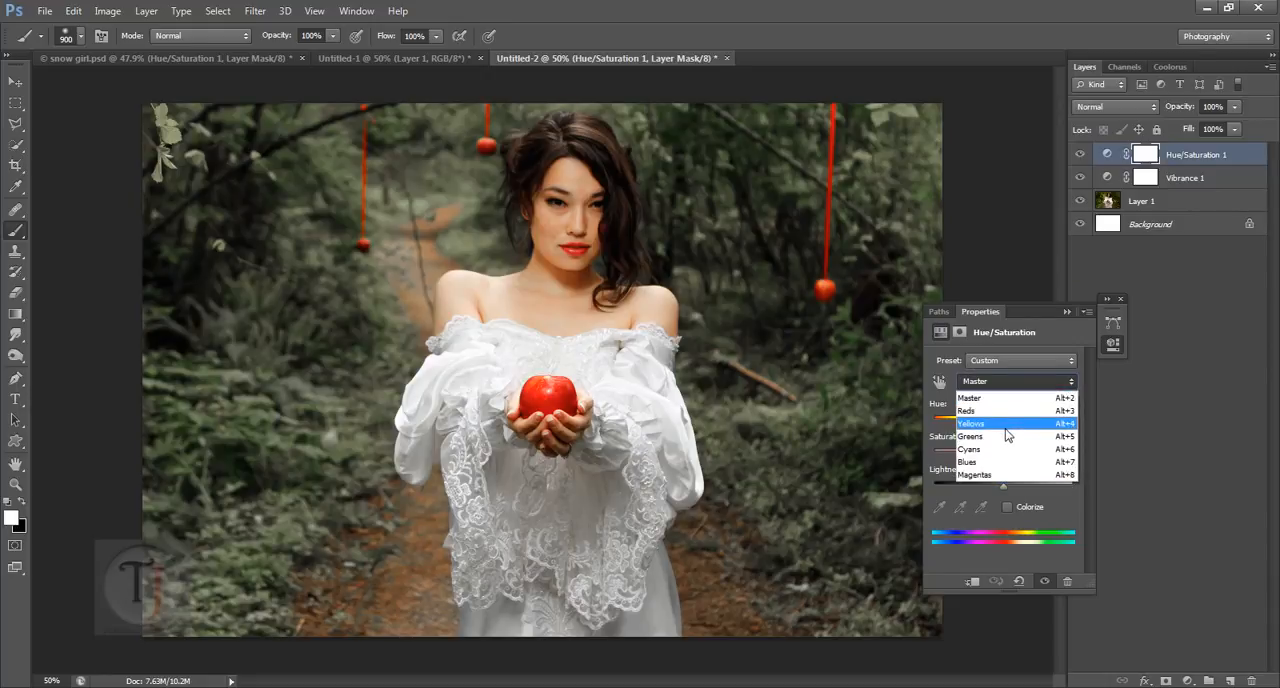
left_click(1018, 430)
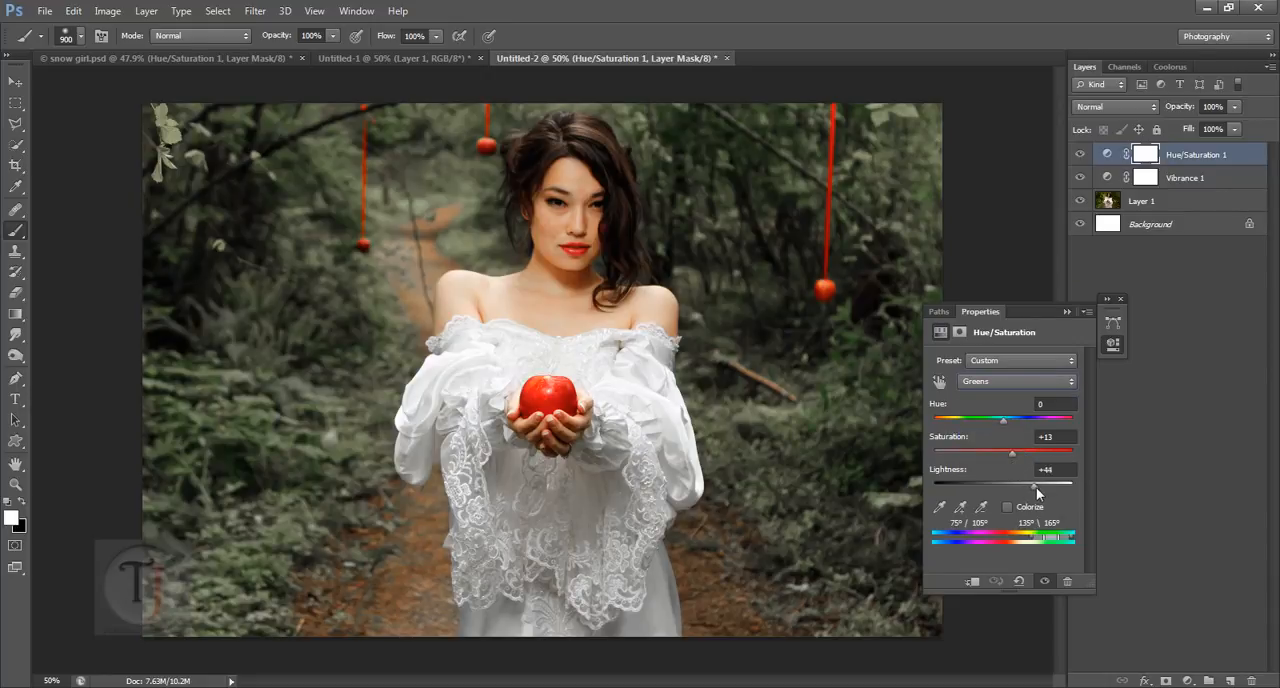
left_click_drag(1048, 487, 1047, 487)
Step: Set the saturation of the Yellows range to -5 and close the adjustment properties
left_click(992, 383)
left_click(985, 423)
mouse_move(1028, 455)
left_mouse_down()
mouse_move(1043, 457)
mouse_move(1026, 456)
left_mouse_up()
left_click(1121, 299)
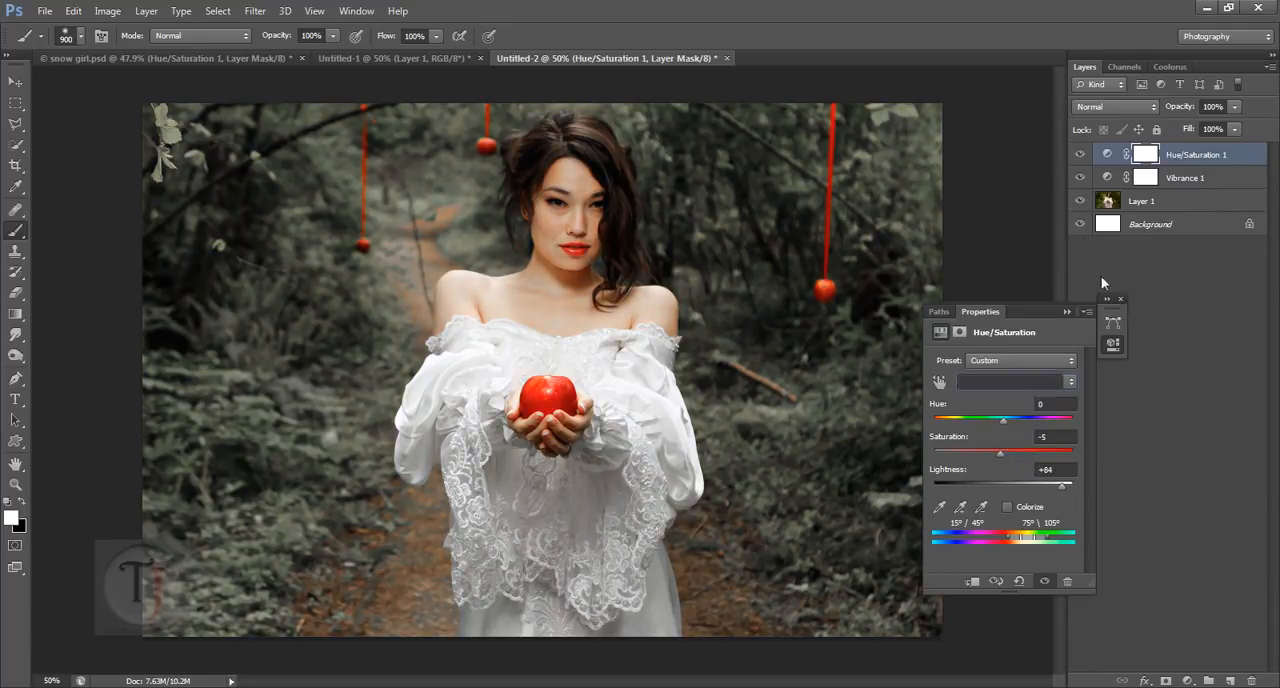
Step: Consult the layers in snow girl.psd, add a new layer above Hue/Saturation 1 in Untitled-2 and fill it with black
left_click(238, 51)
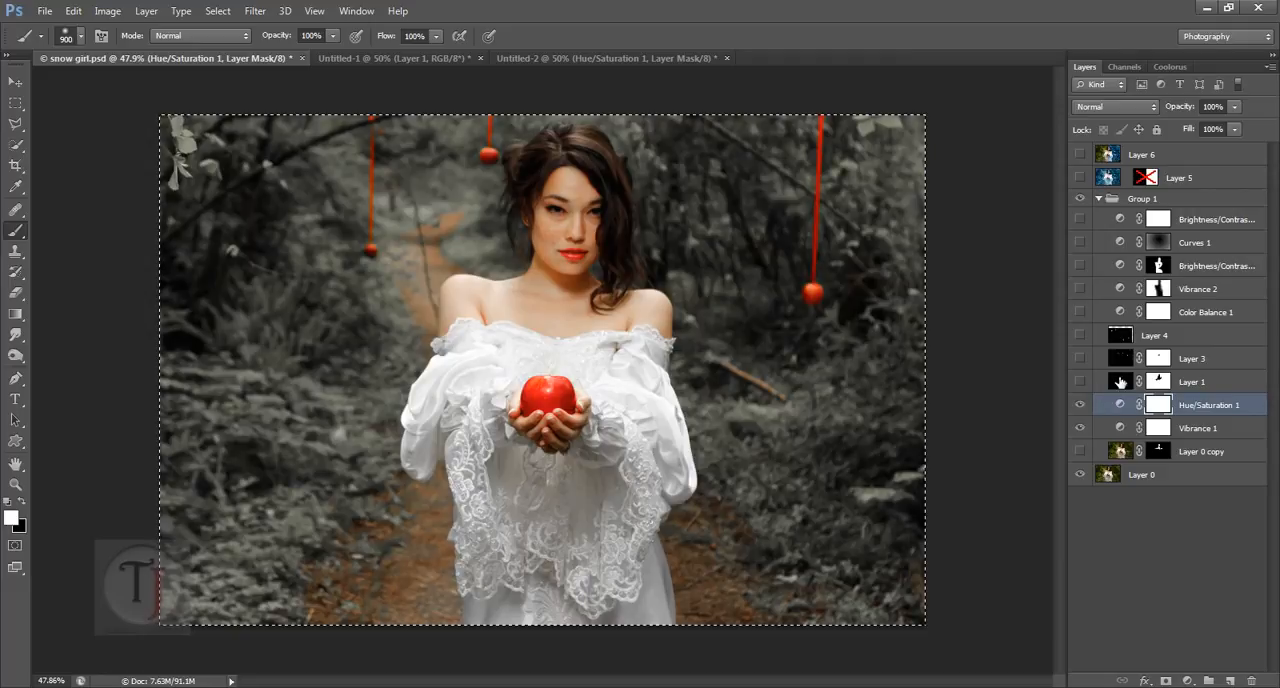
left_click(523, 59)
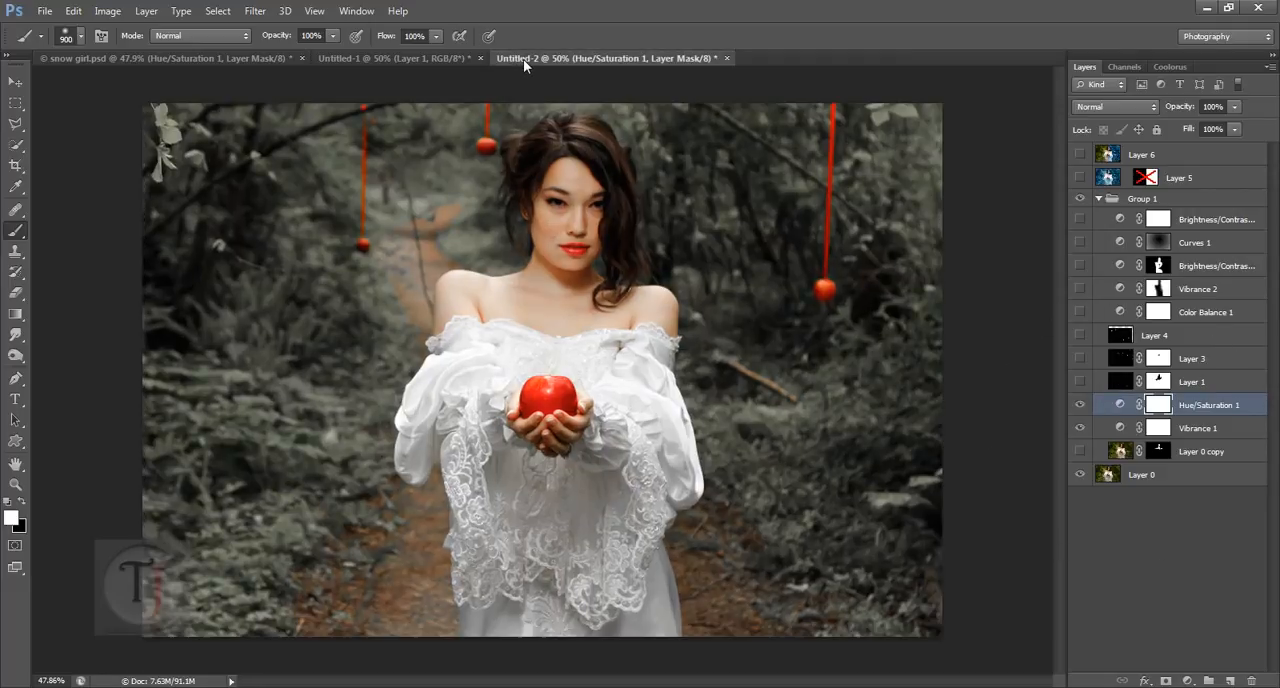
left_click(1231, 681)
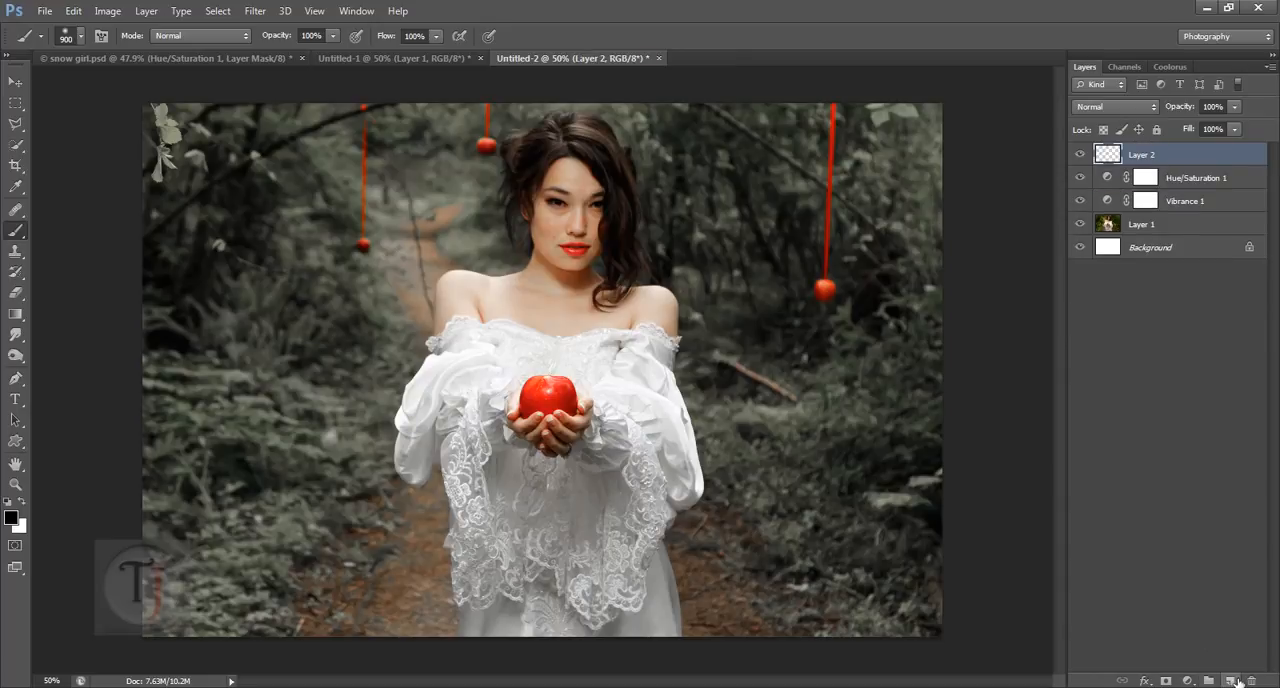
key("alt+BackSpace")
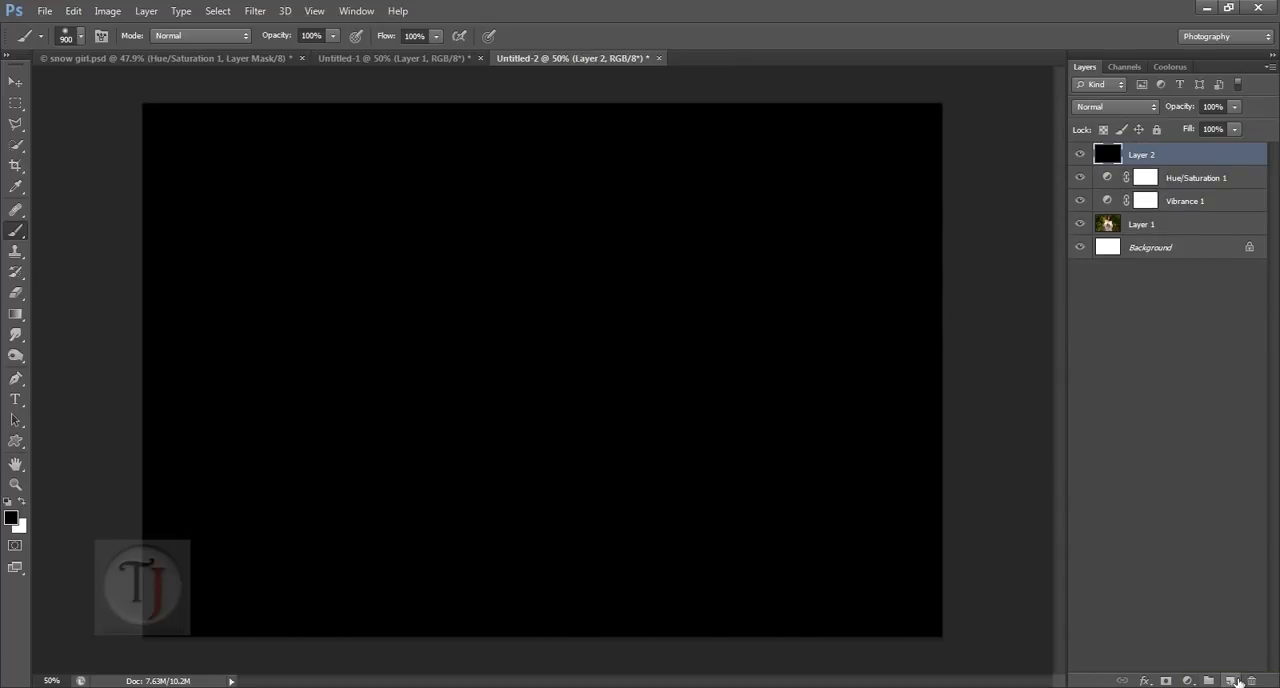
Step: Apply the Add Noise filter to the black layer with amount 115.37%, Gaussian distribution and Monochromatic enabled
left_click(255, 11)
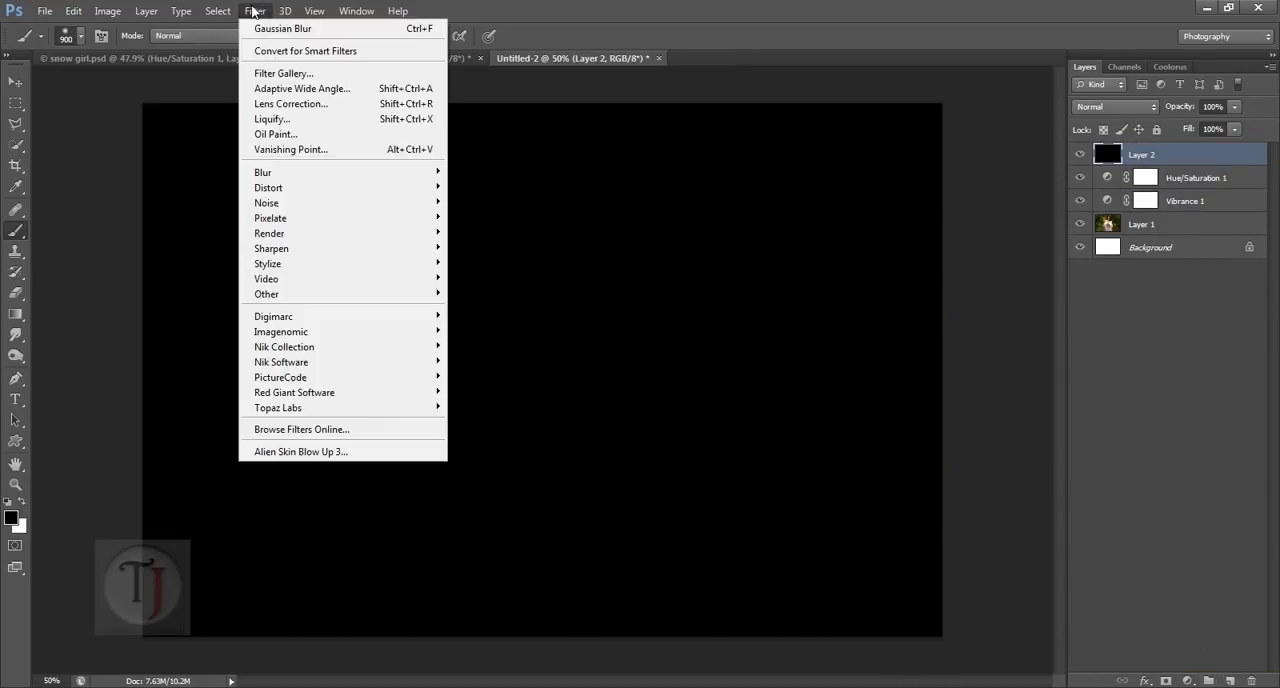
mouse_move(275, 203)
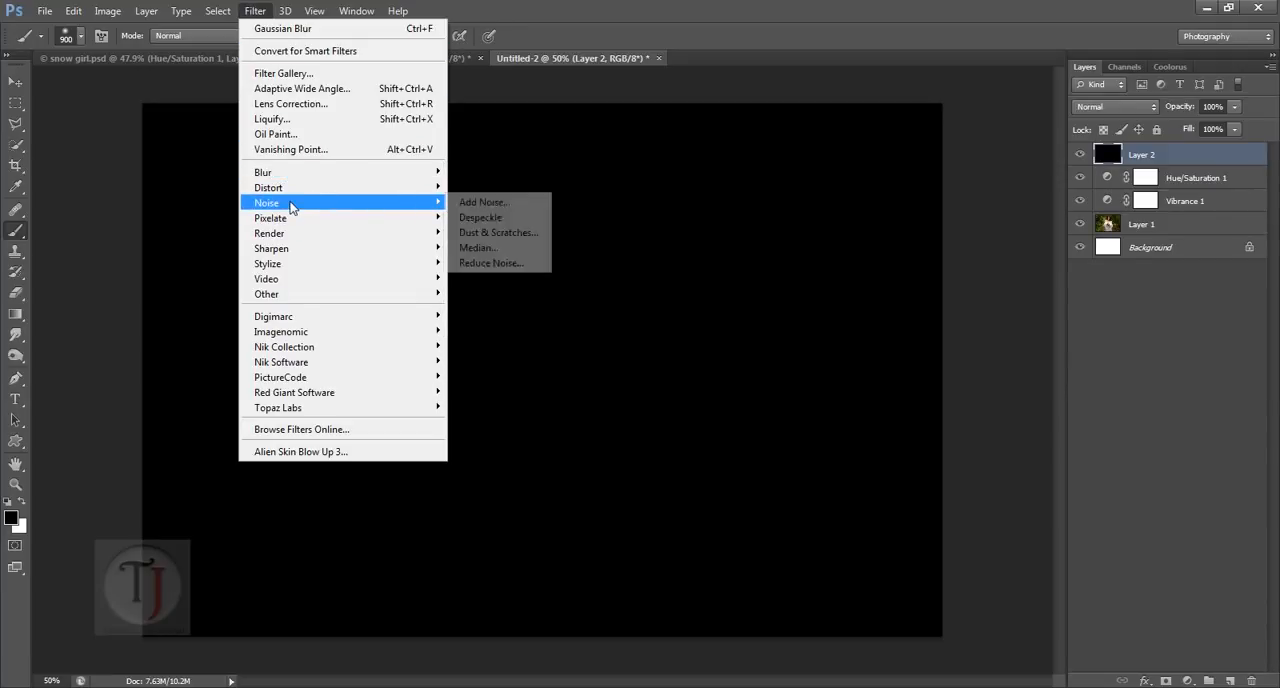
left_click(505, 202)
left_click_drag(600, 360, 562, 371)
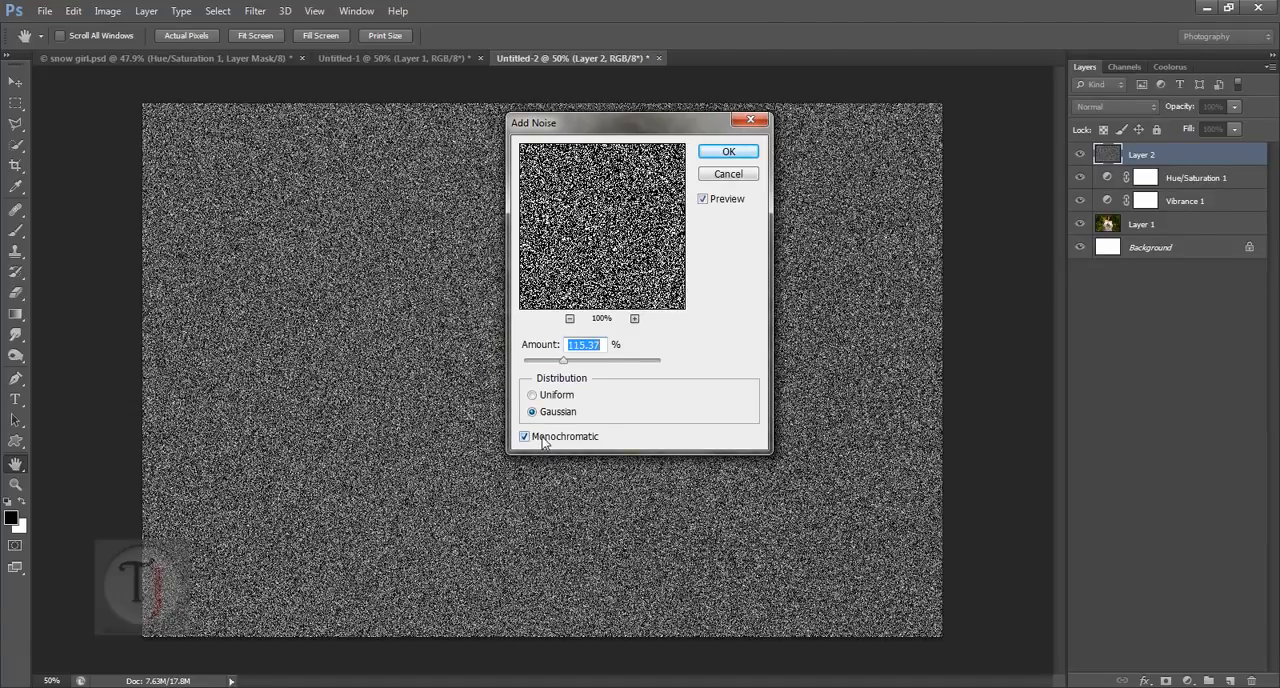
left_click(525, 438)
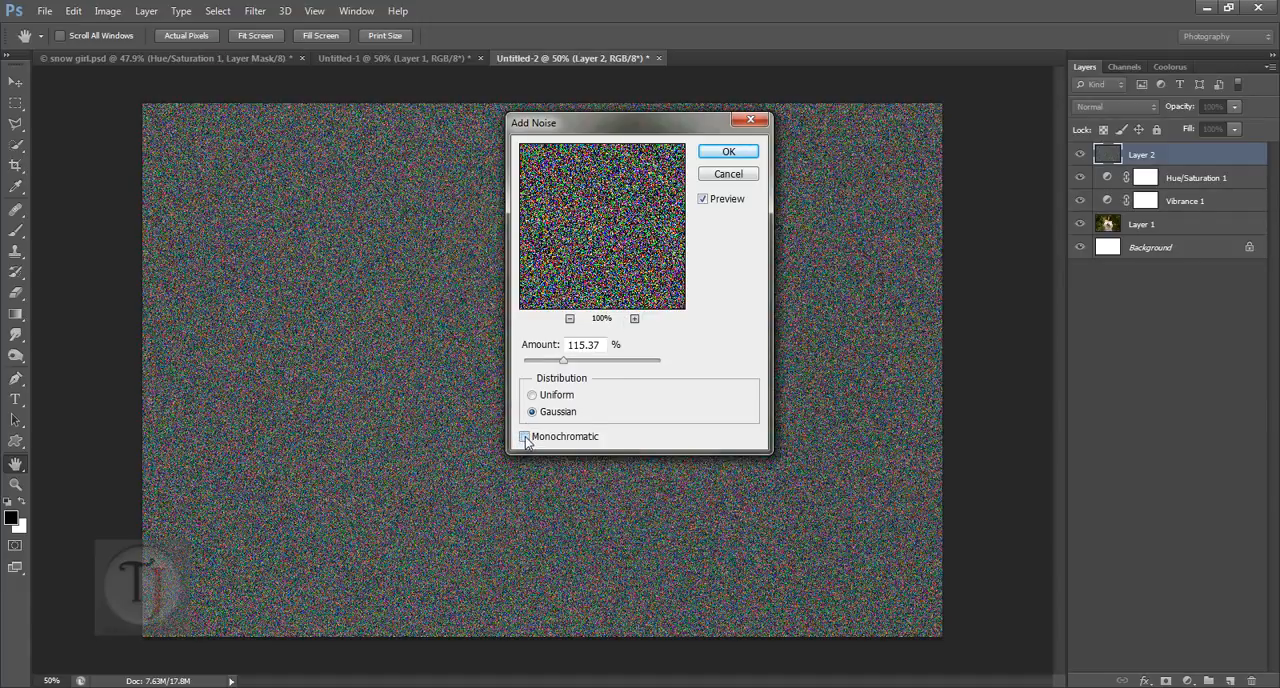
left_click(525, 438)
left_click(712, 155)
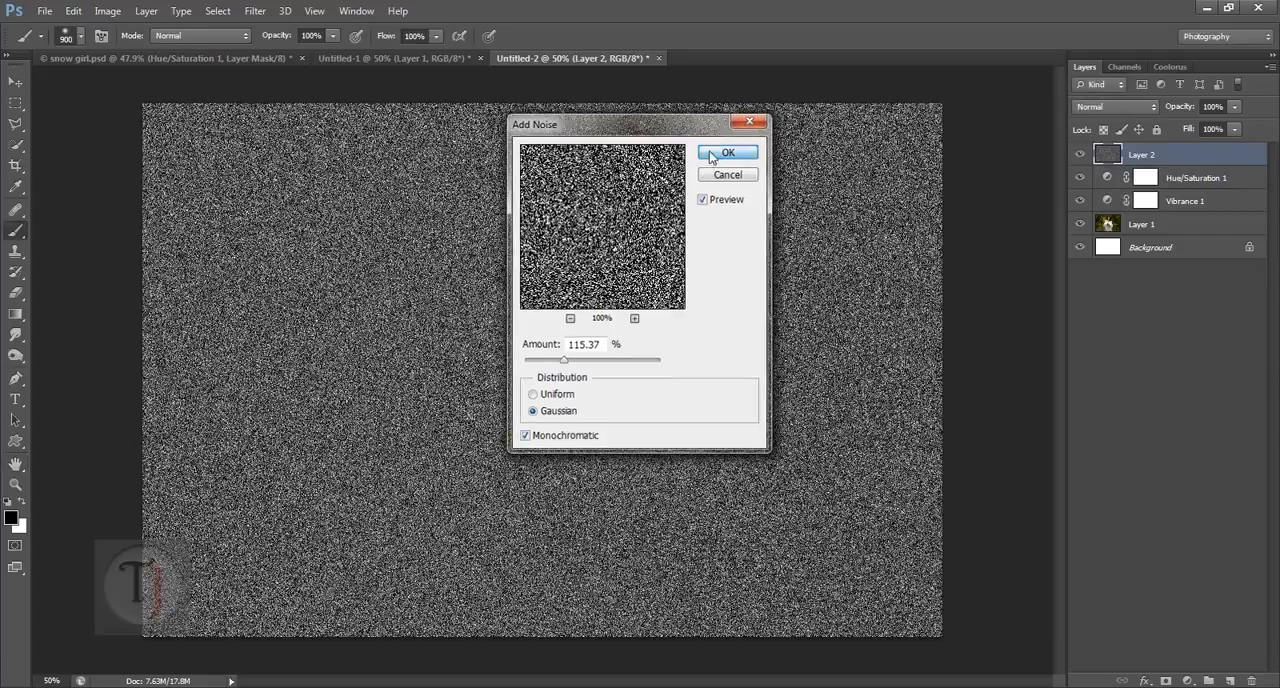
left_click(255, 11)
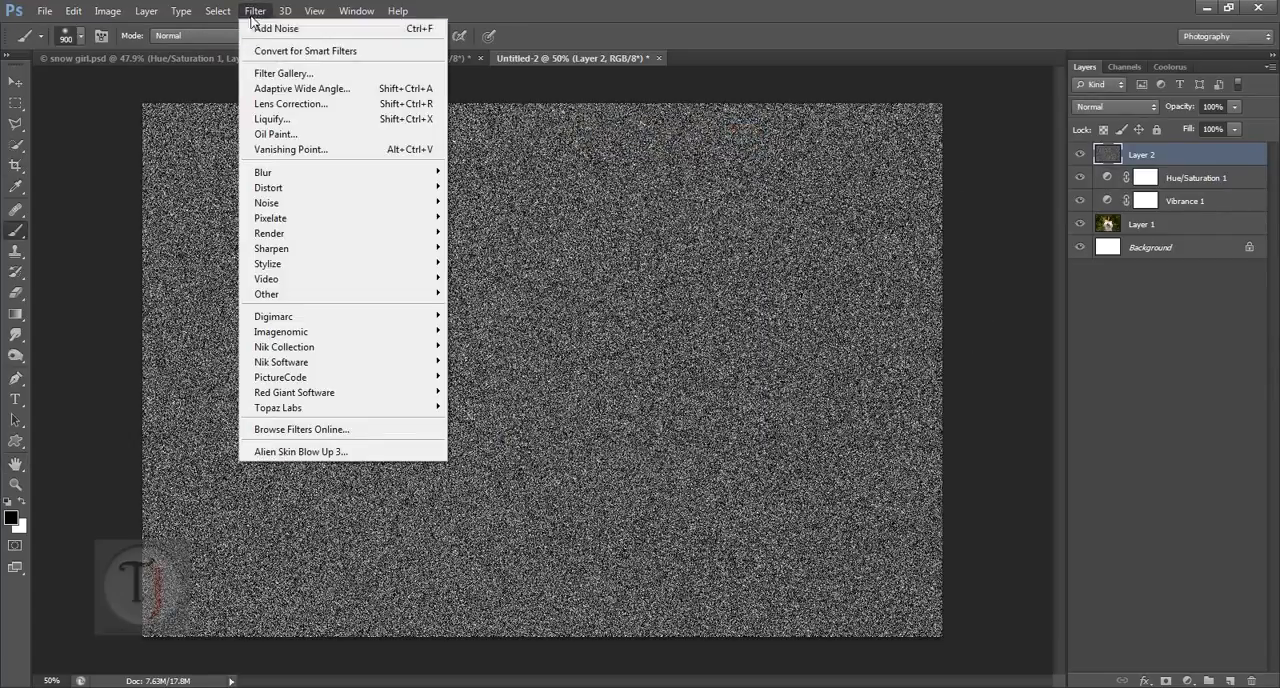
left_click(266, 73)
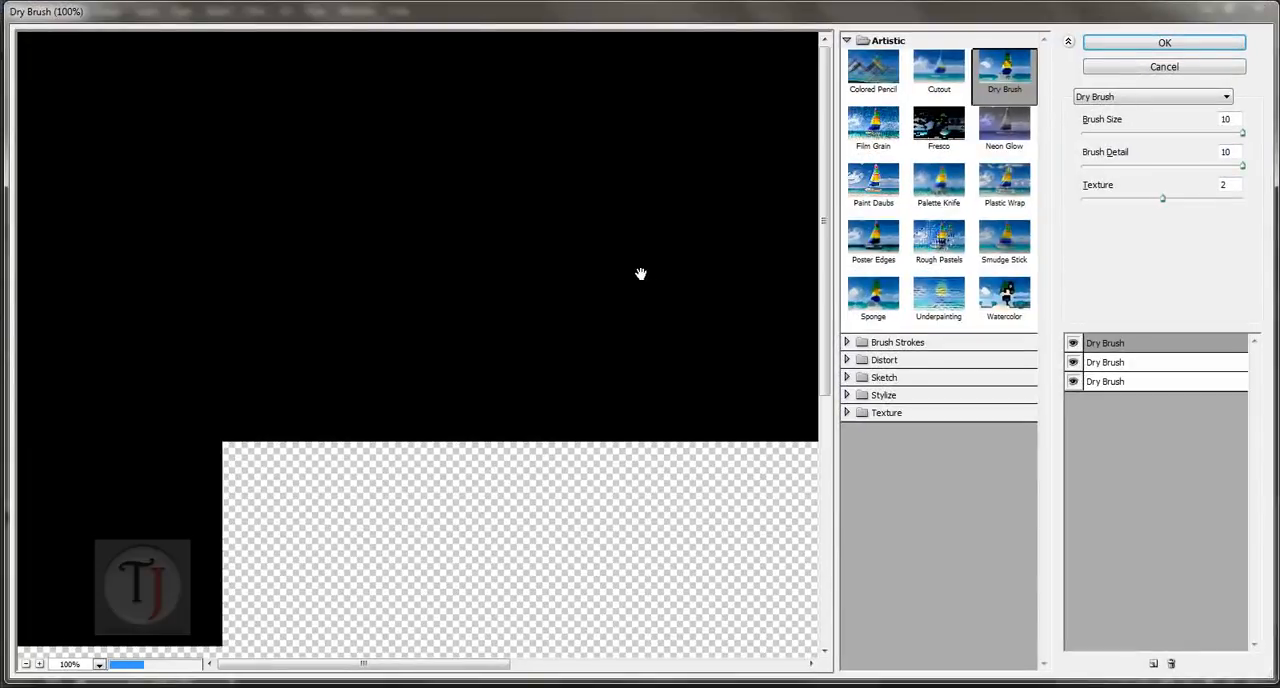
left_click(847, 343)
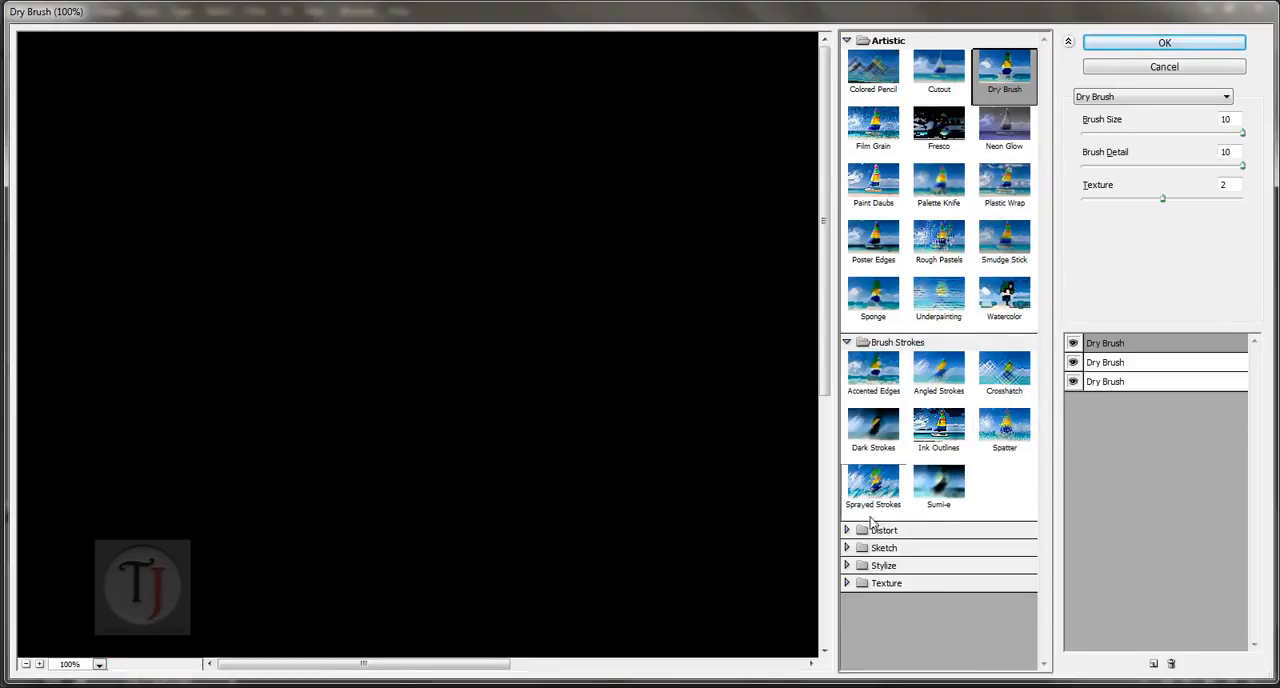
left_click(846, 548)
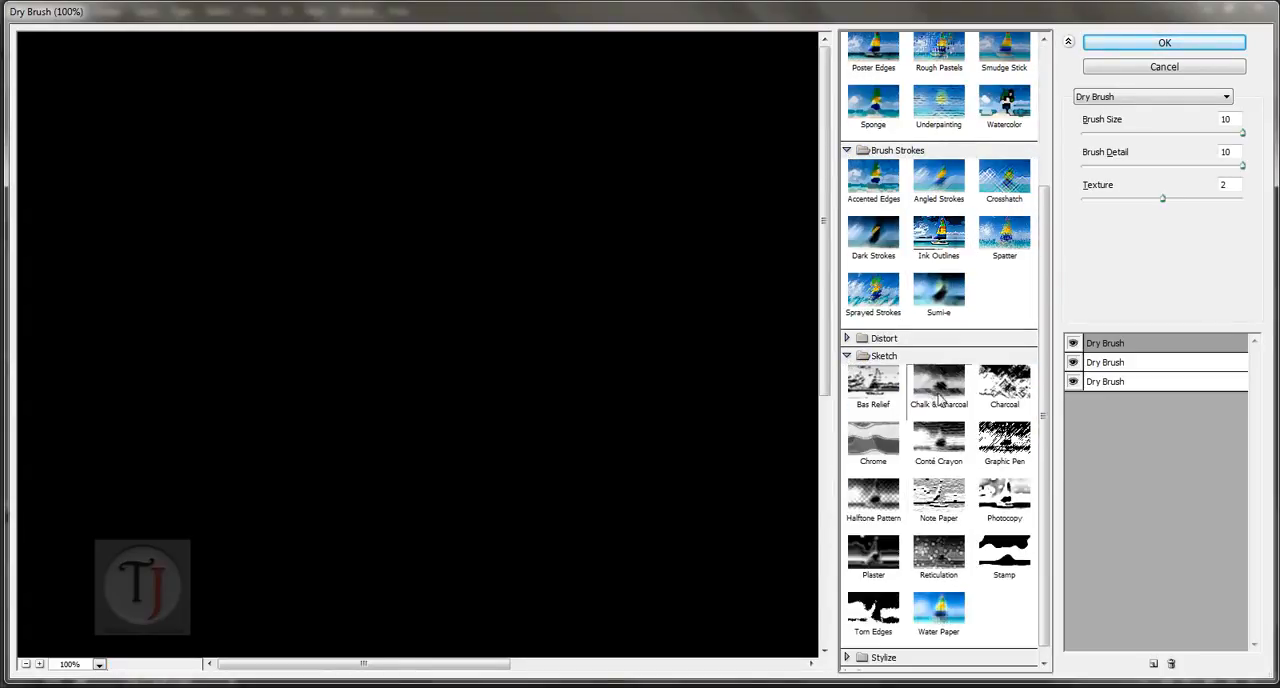
left_click(955, 398)
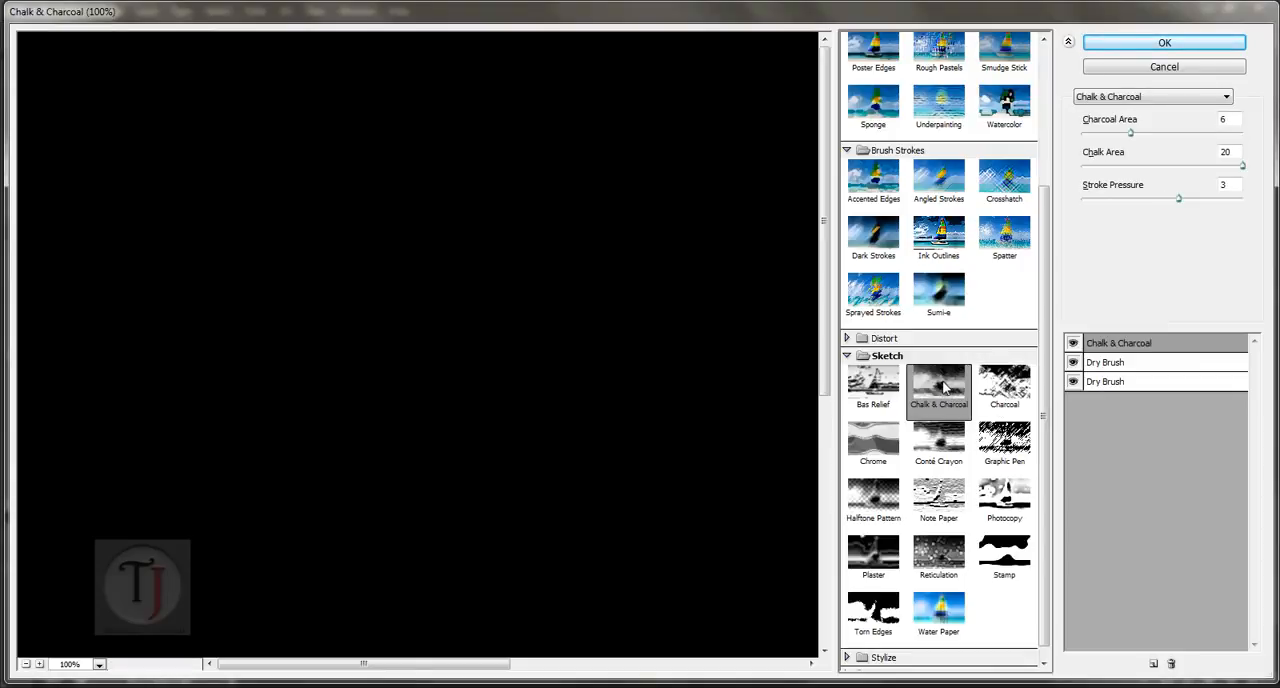
left_click_drag(646, 457, 497, 229)
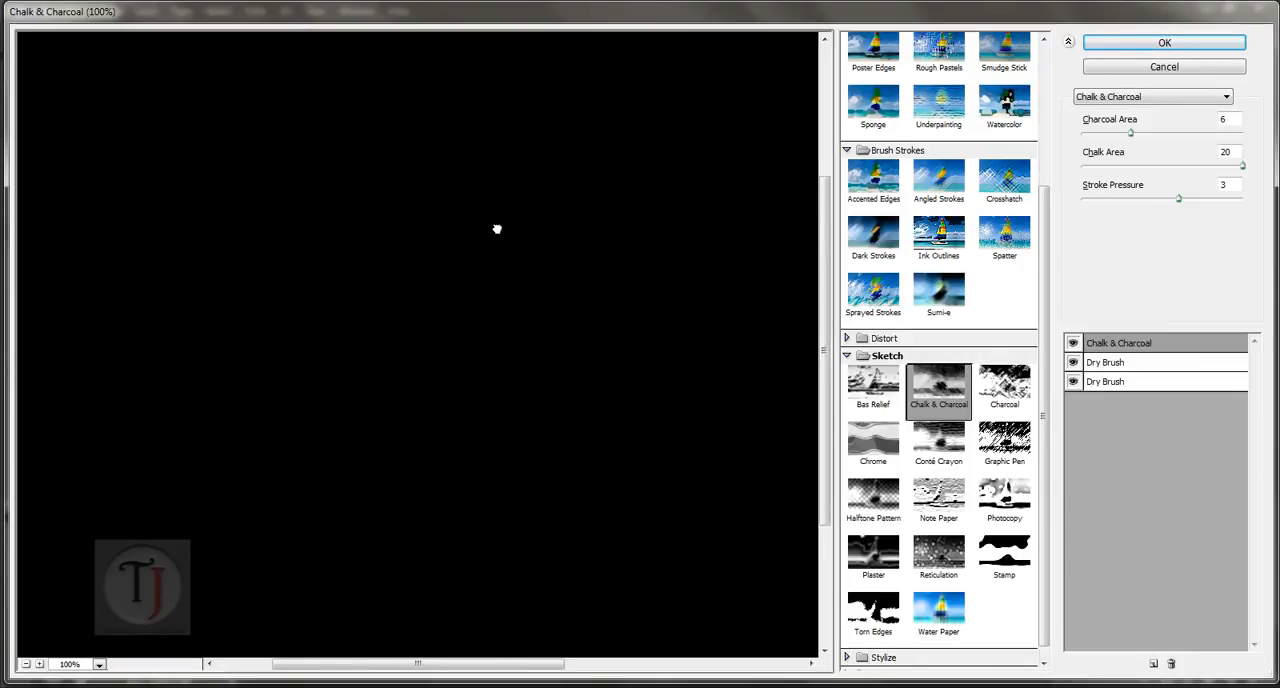
left_click(25, 664)
left_click(25, 664)
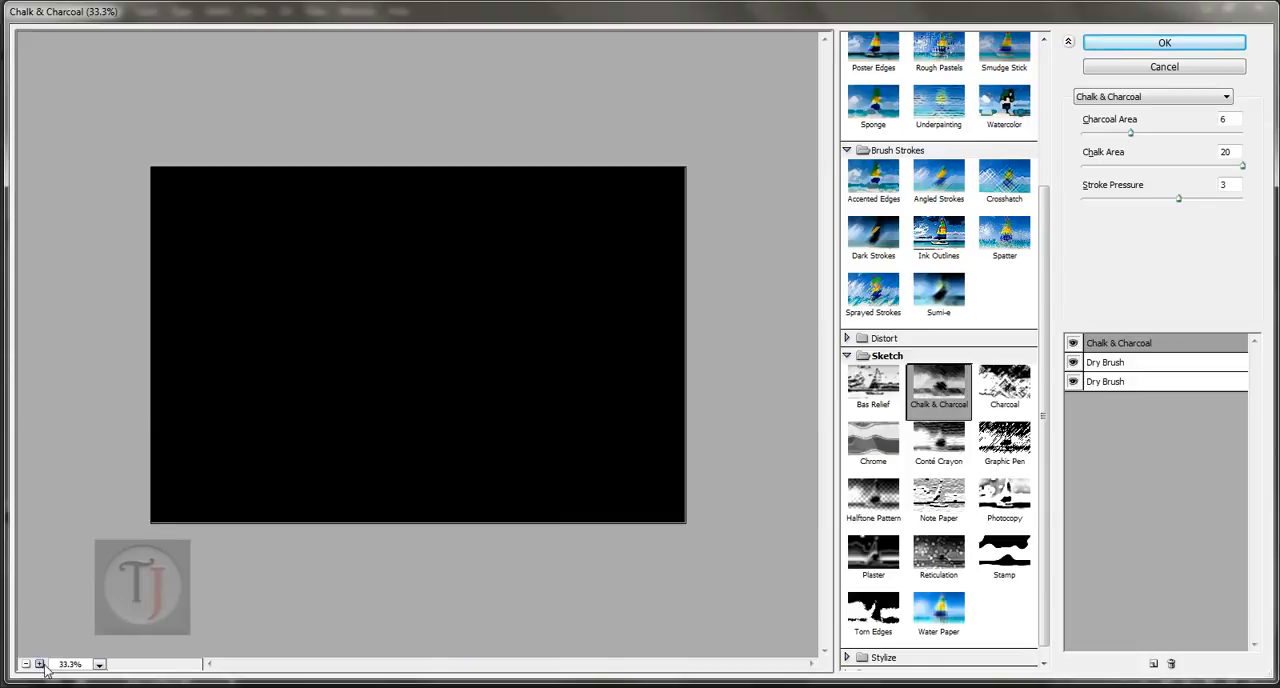
left_click(40, 664)
left_click(1200, 166)
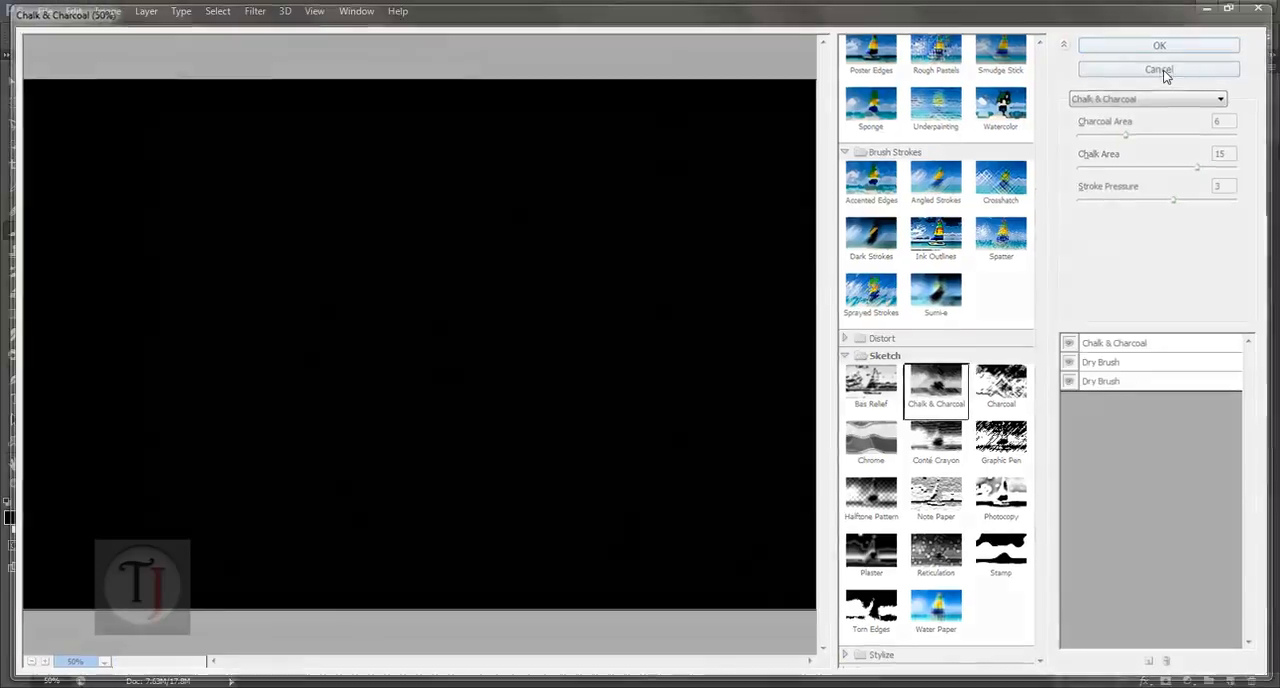
left_click(1164, 66)
Step: Apply Chalk & Charcoal to Layer 2 in the Filter Gallery and delete the two remaining Dry Brush effects from the effect stack
left_click(255, 11)
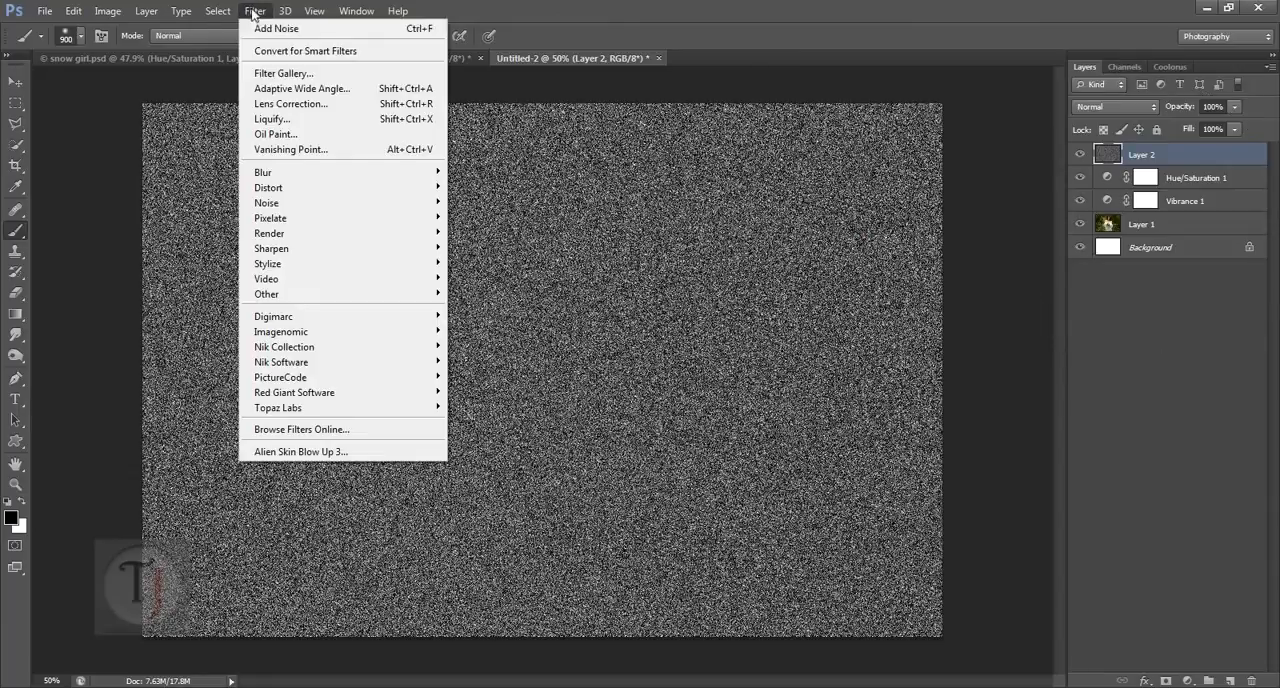
left_click(295, 76)
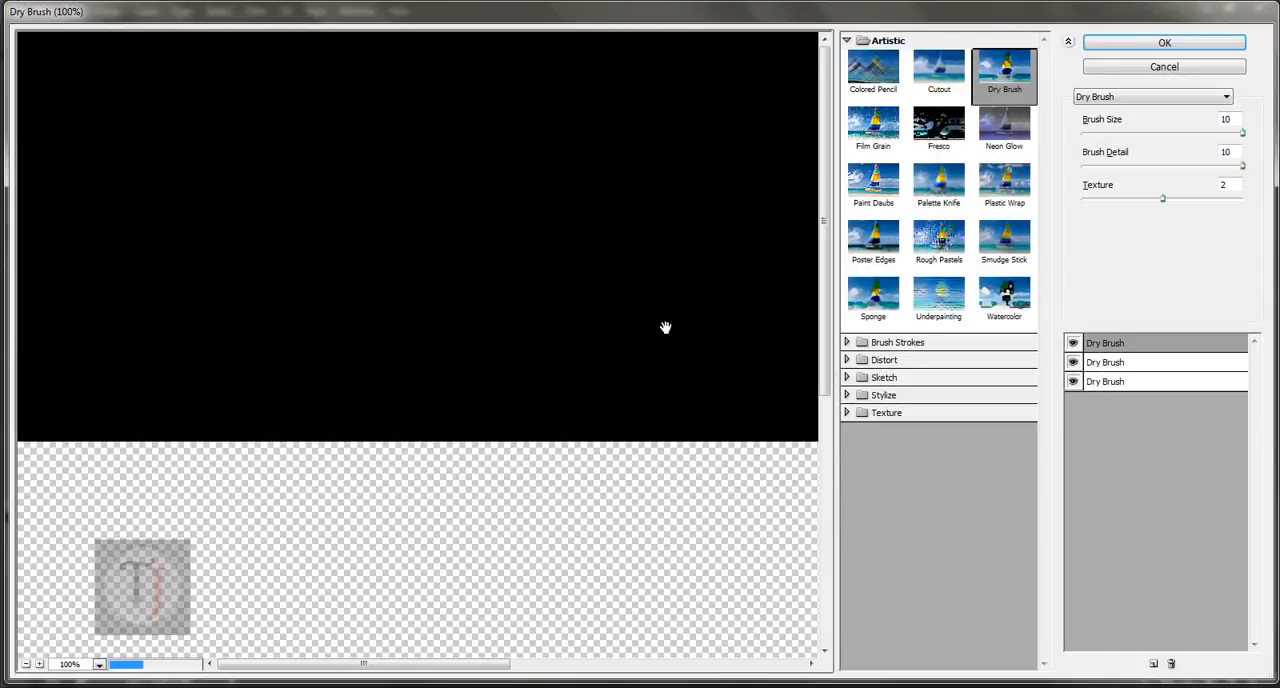
left_click_drag(689, 420, 563, 297)
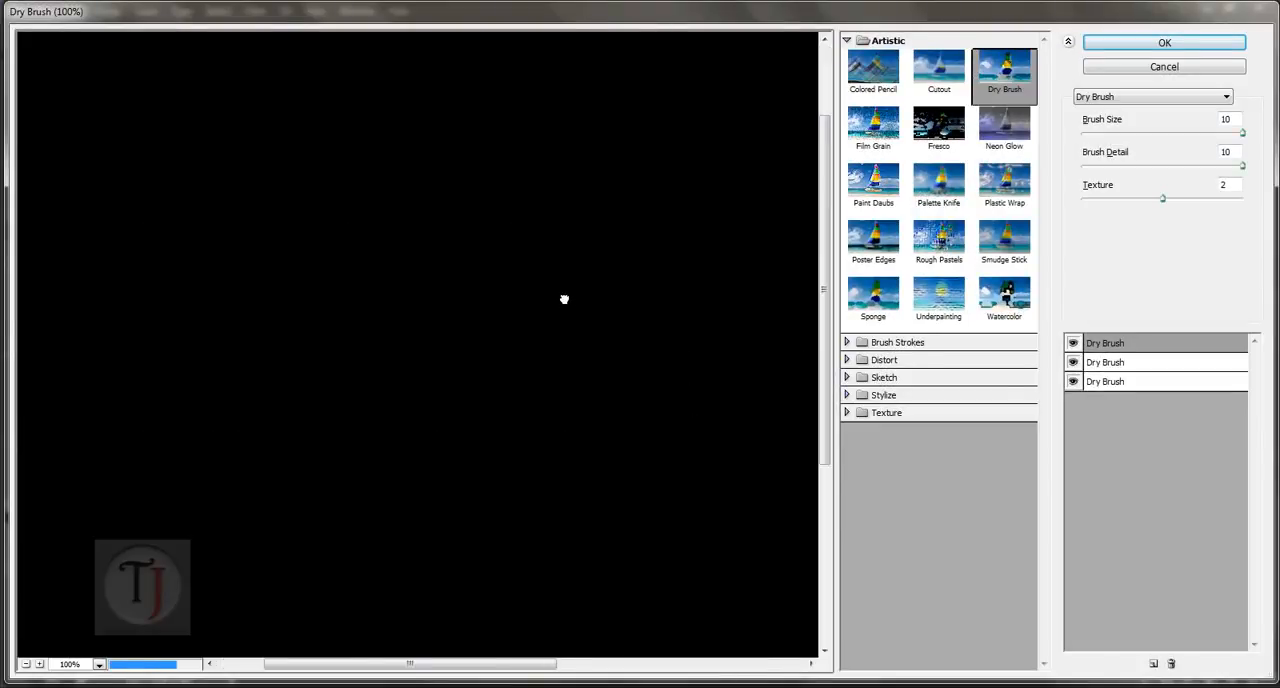
left_click(853, 378)
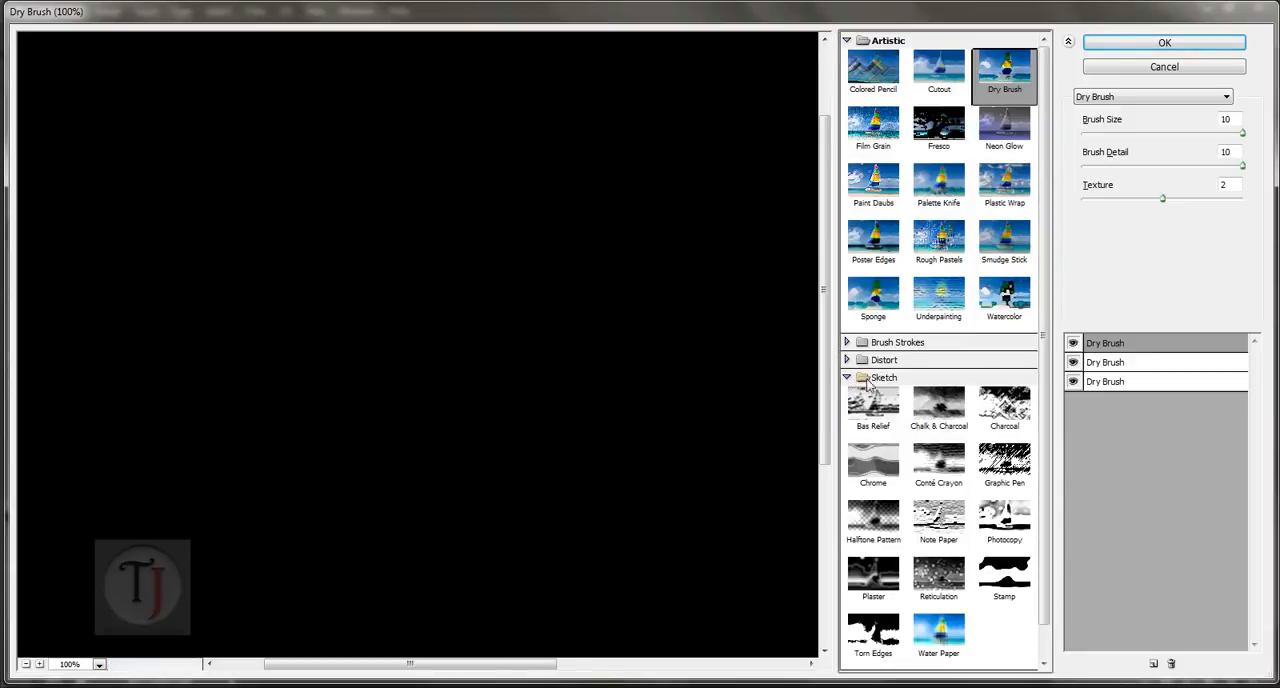
left_click(939, 412)
left_click(1136, 364)
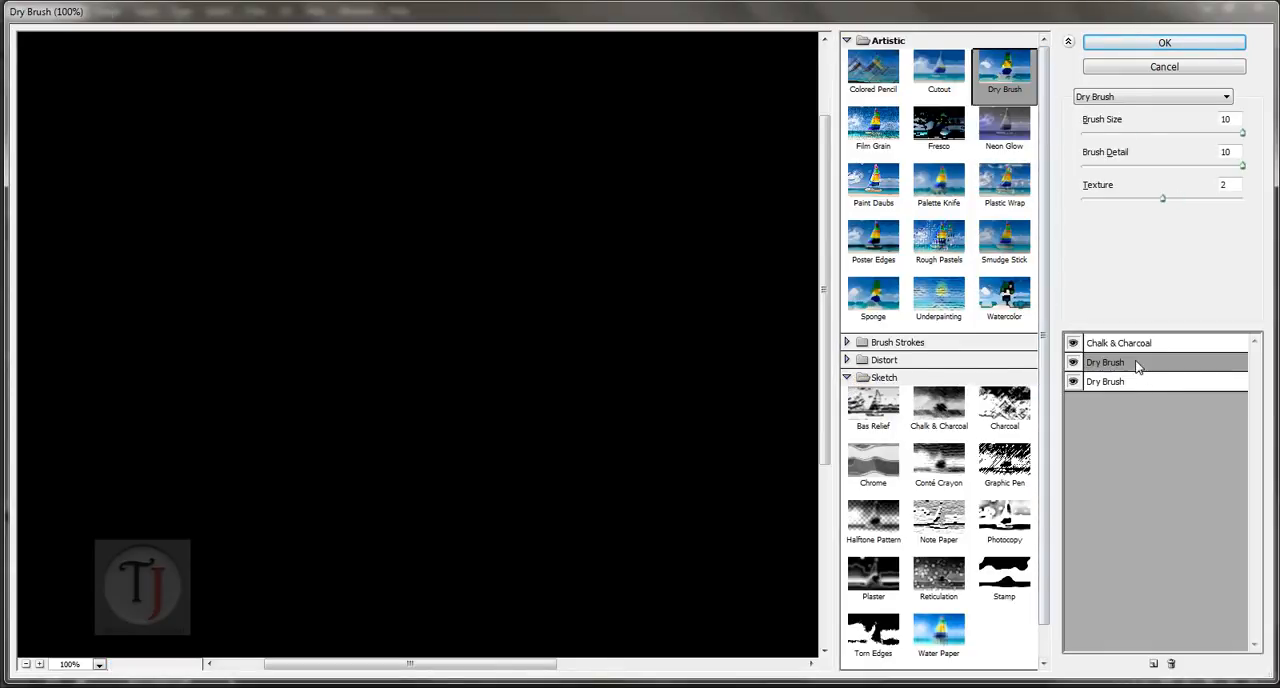
left_click(1171, 663)
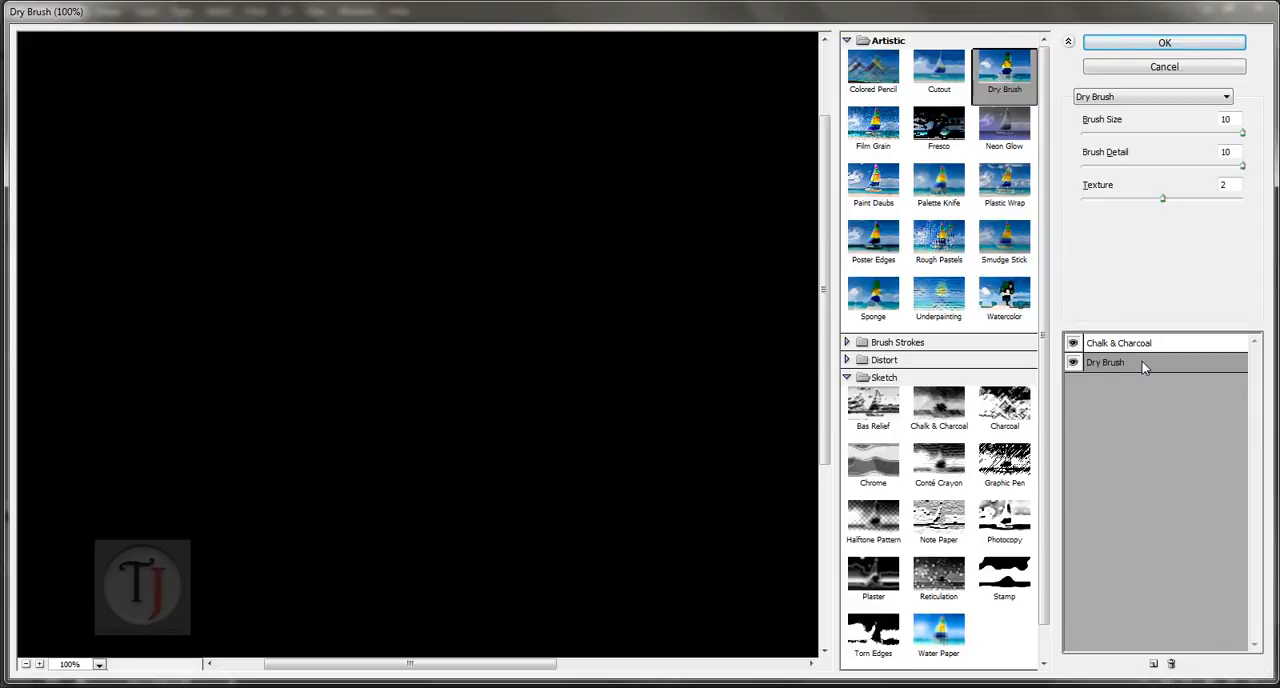
left_click(1171, 663)
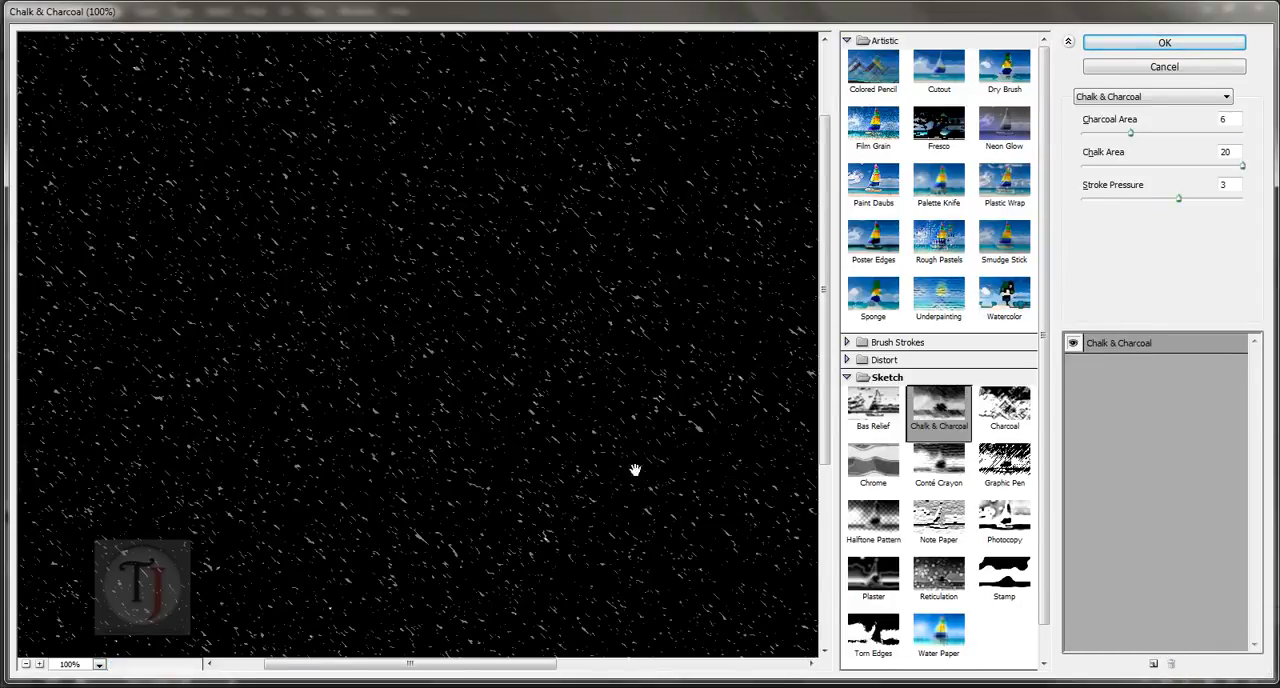
Step: Set Chalk & Charcoal to Charcoal Area 8, Chalk Area 18 and Stroke Pressure 3, and accept the filter
left_click_drag(497, 238, 545, 468)
left_click_drag(463, 268, 499, 335)
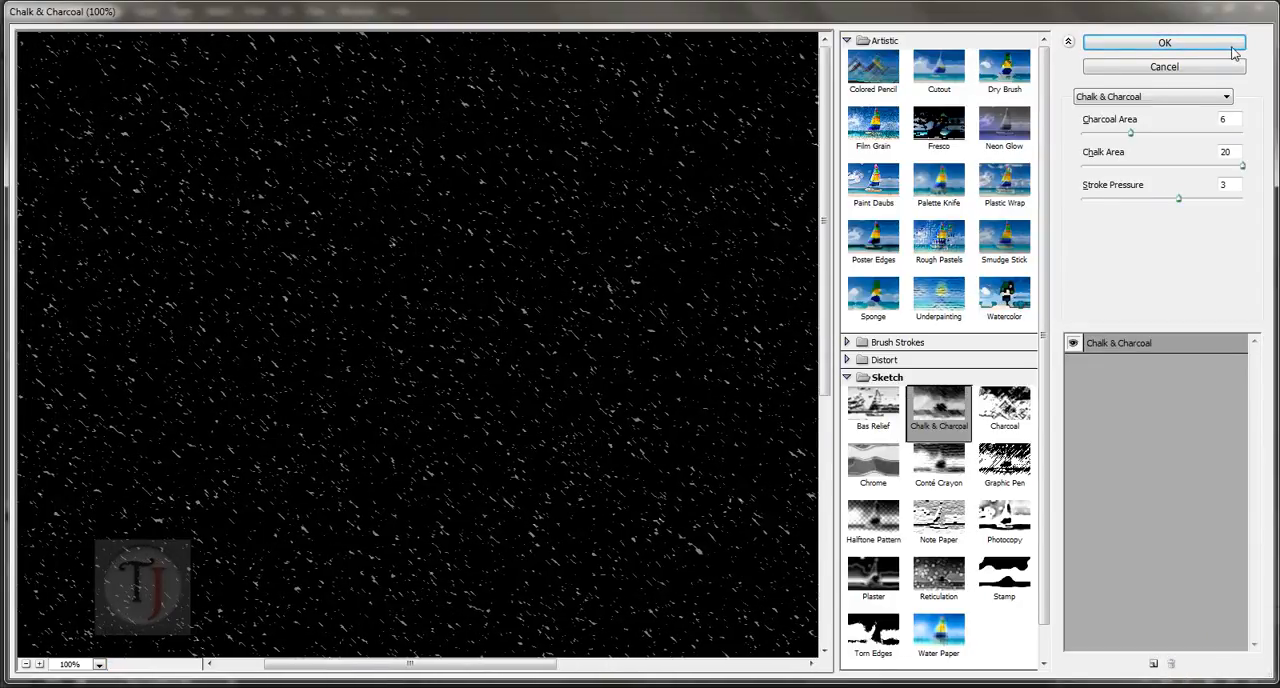
mouse_move(1174, 200)
left_mouse_down()
mouse_move(1145, 200)
mouse_move(1183, 203)
left_mouse_up()
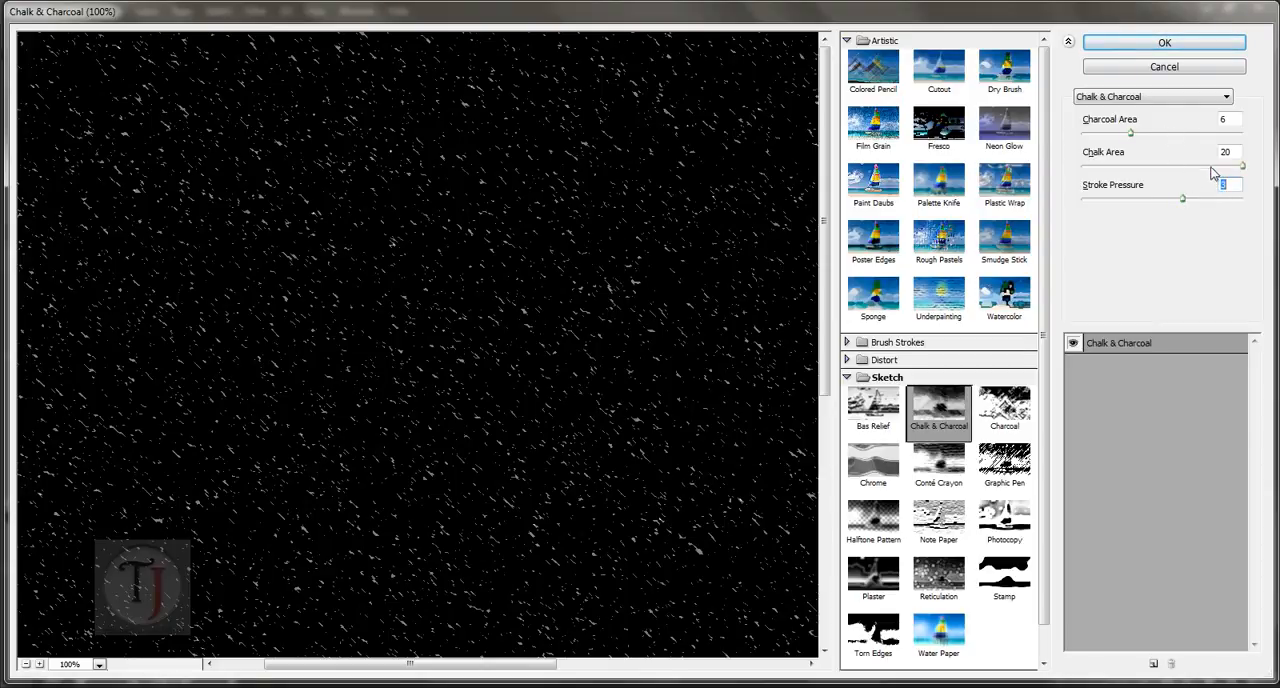
mouse_move(1240, 166)
left_mouse_down()
mouse_move(1187, 167)
mouse_move(1227, 173)
left_mouse_up()
left_click_drag(1130, 136, 1165, 140)
left_click(1150, 45)
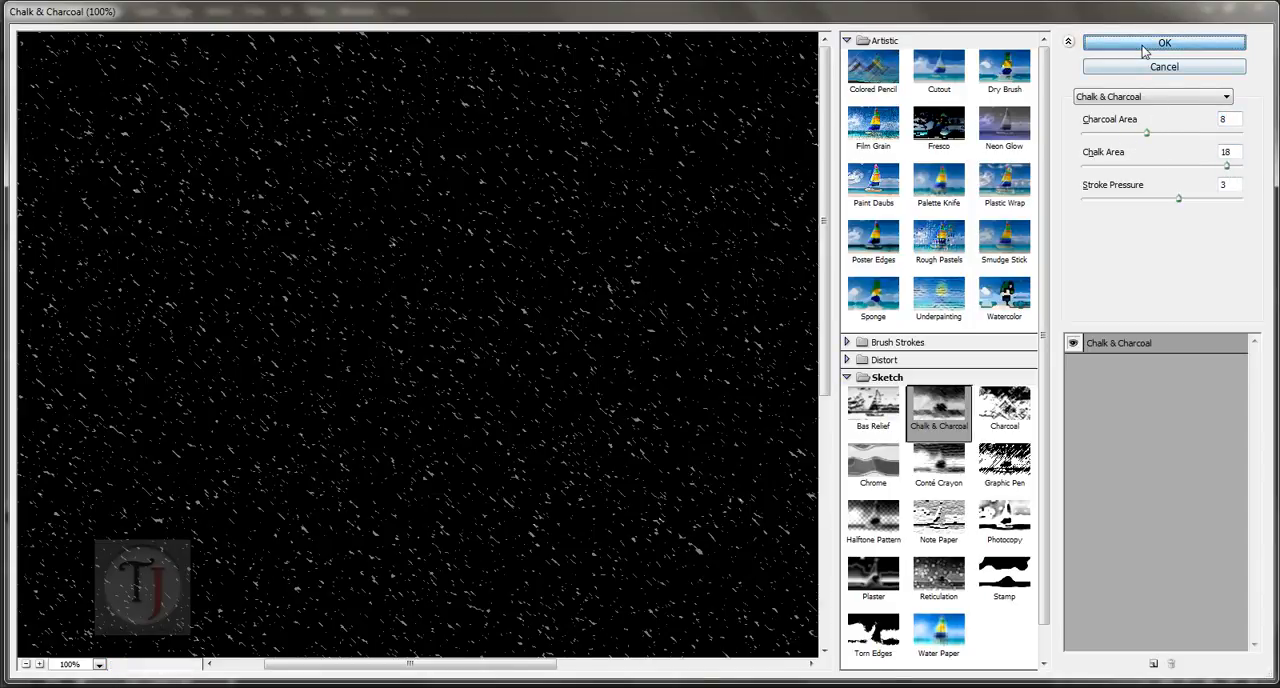
Step: Change the blend mode of Layer 2 to Screen
scroll(760, 420, "up", 2)
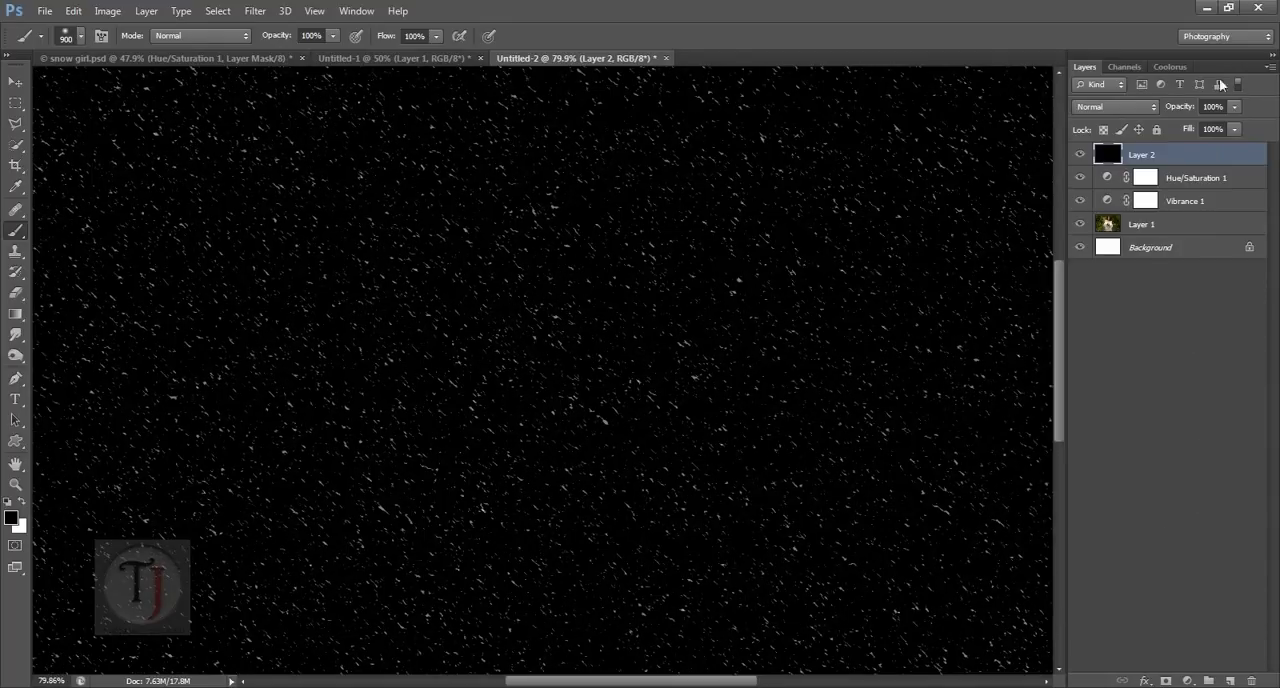
left_click(1131, 107)
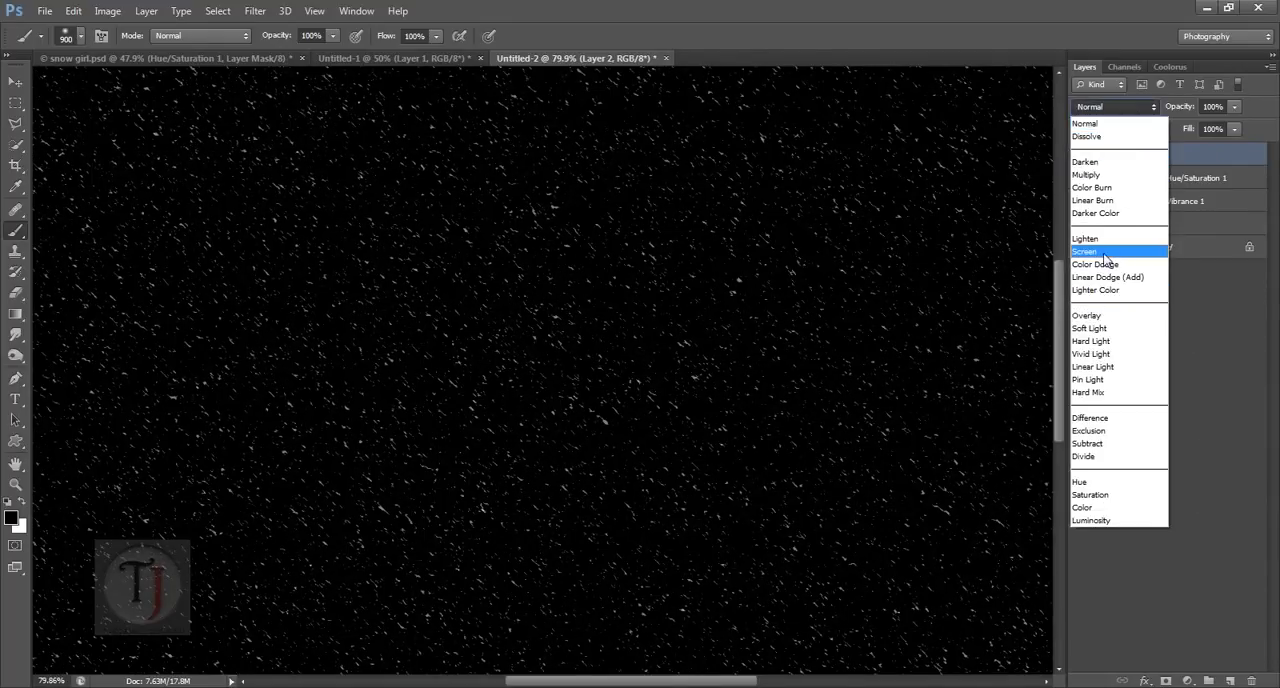
left_click(1105, 250)
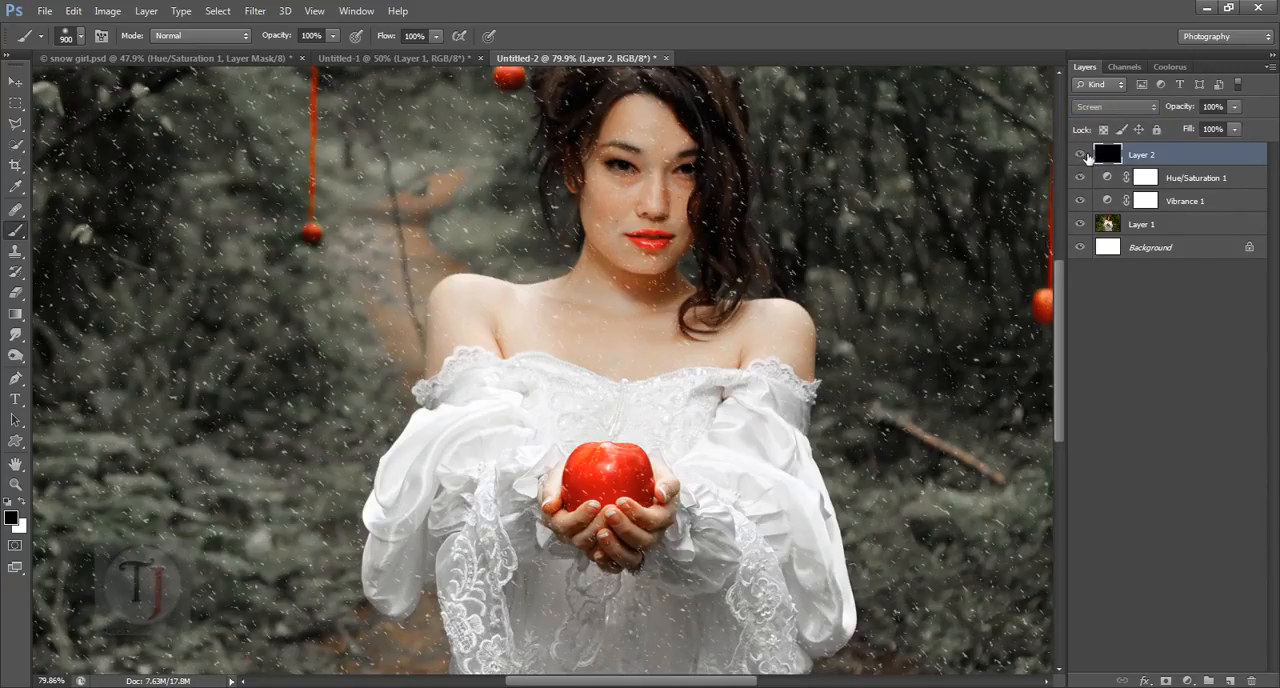
Step: Apply a Motion Blur to the snow on Layer 2 with an angle of -47° and a distance of 8 pixels
left_click(255, 11)
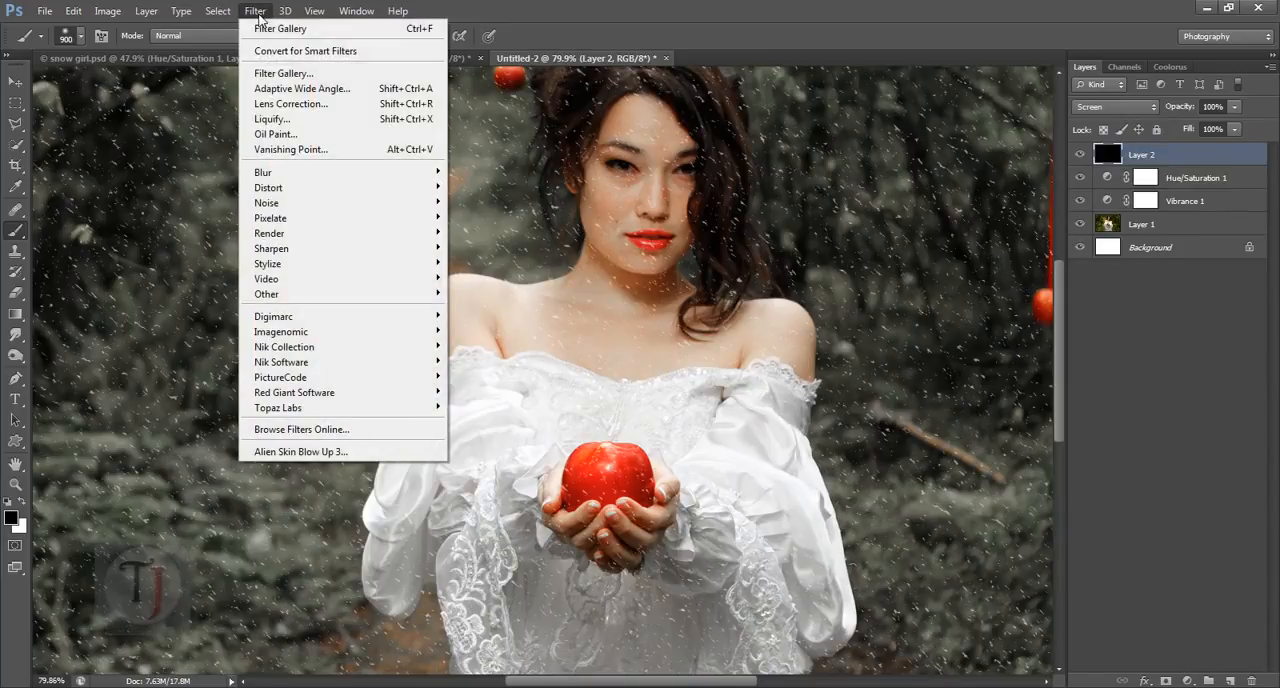
mouse_move(288, 175)
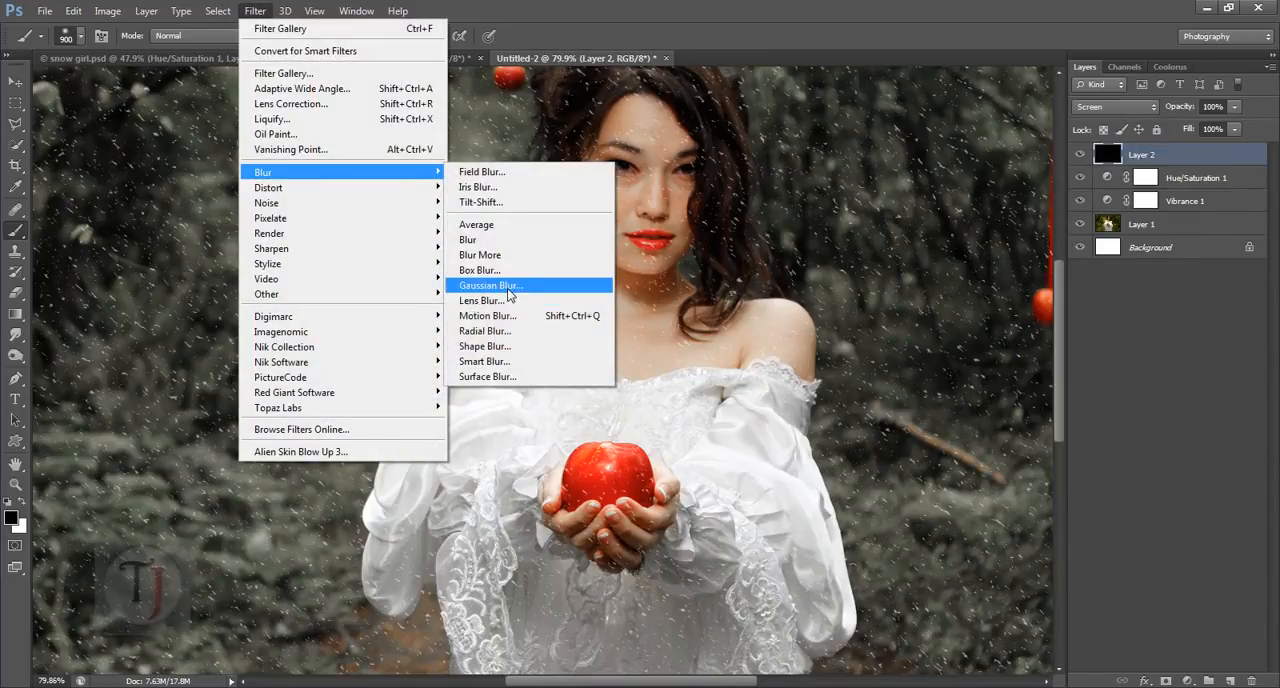
left_click(485, 316)
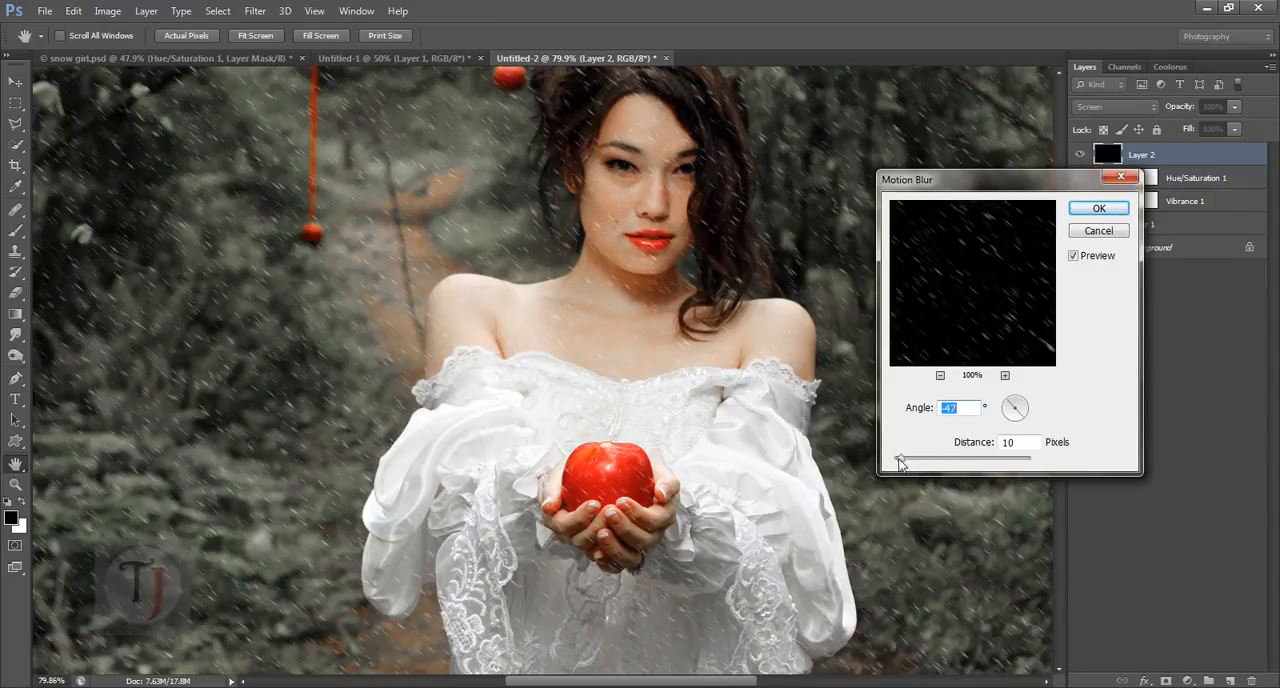
mouse_move(899, 462)
left_mouse_down()
mouse_move(920, 465)
mouse_move(900, 467)
left_mouse_up()
left_click(1074, 256)
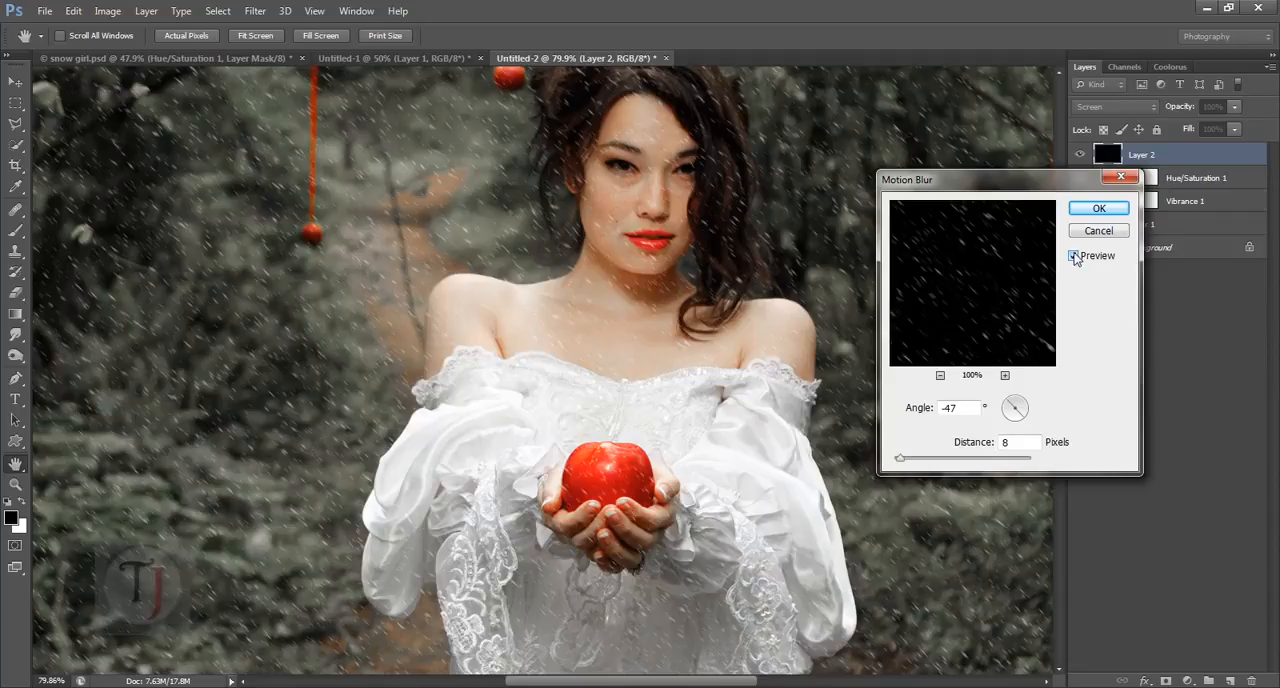
left_click(1097, 208)
Step: Add a layer mask to Layer 2, paint black with a 100 px brush over the woman's face and chest, and compare the snow on and off
key("b")
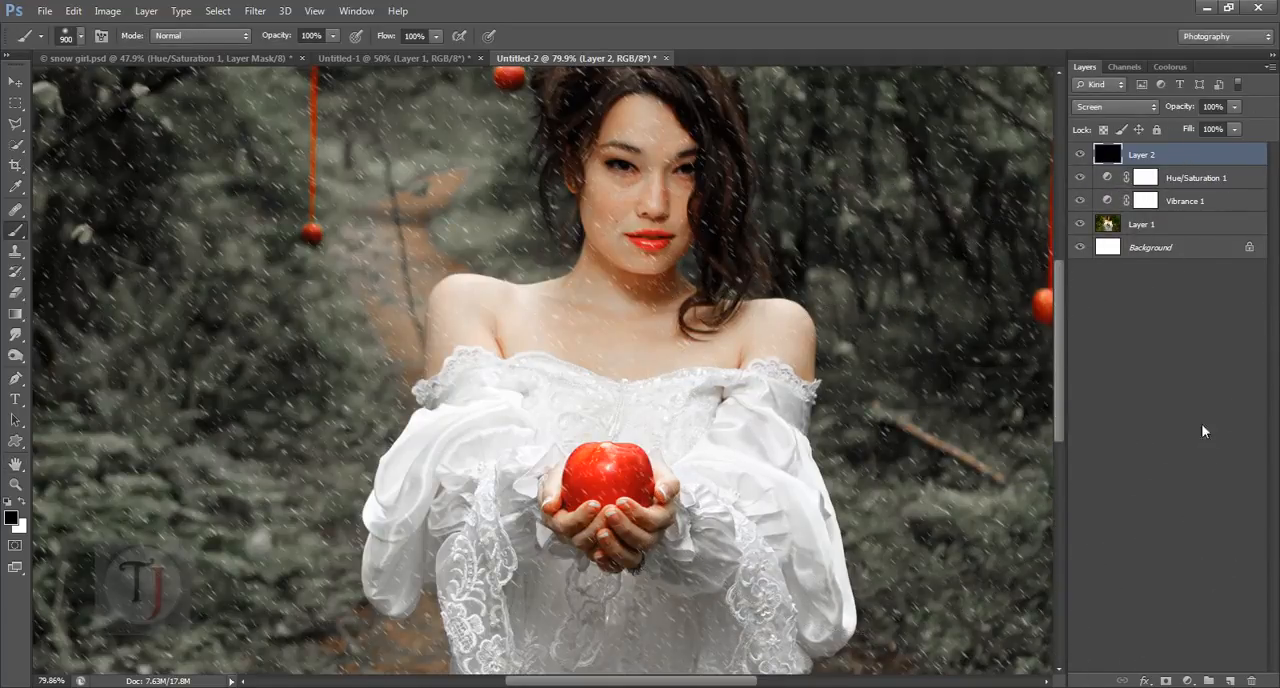
left_click(1165, 681)
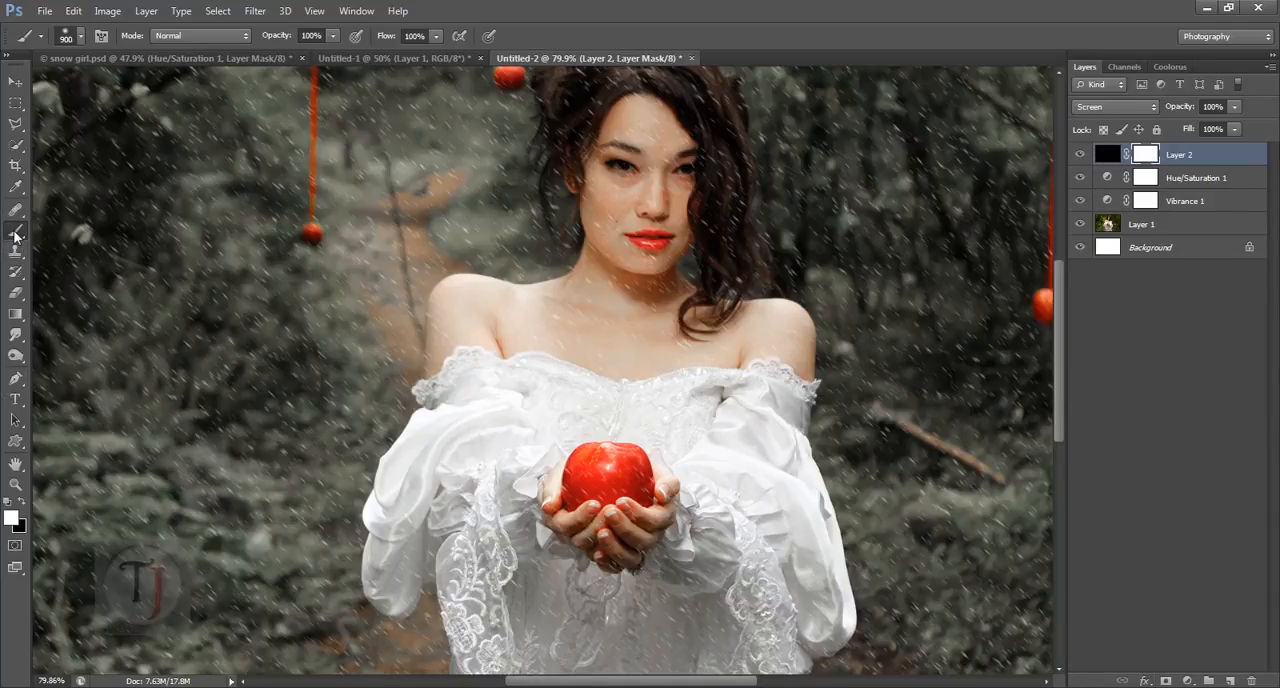
left_click(22, 505)
key("bracketleft")
key("bracketleft")
key("bracketleft")
key("bracketleft")
key("bracketleft")
key("bracketleft")
key("bracketleft")
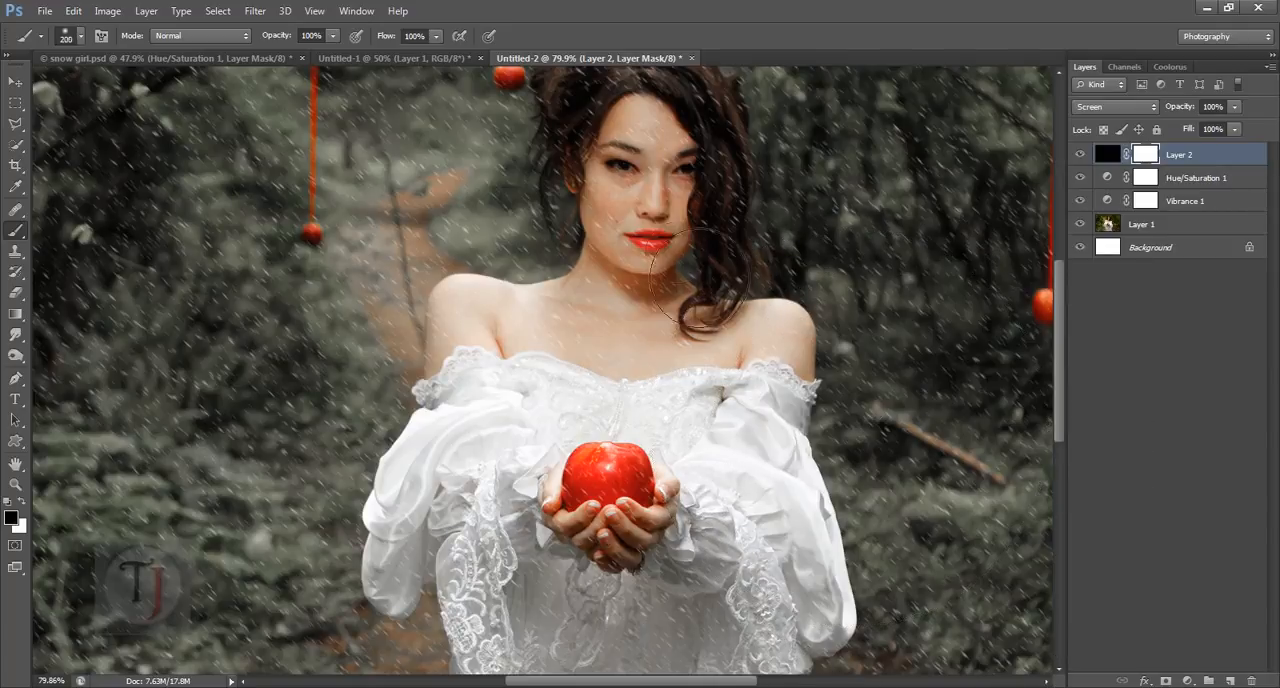
key("bracketleft")
key("bracketleft")
key("bracketleft")
key("bracketleft")
left_click(1080, 155)
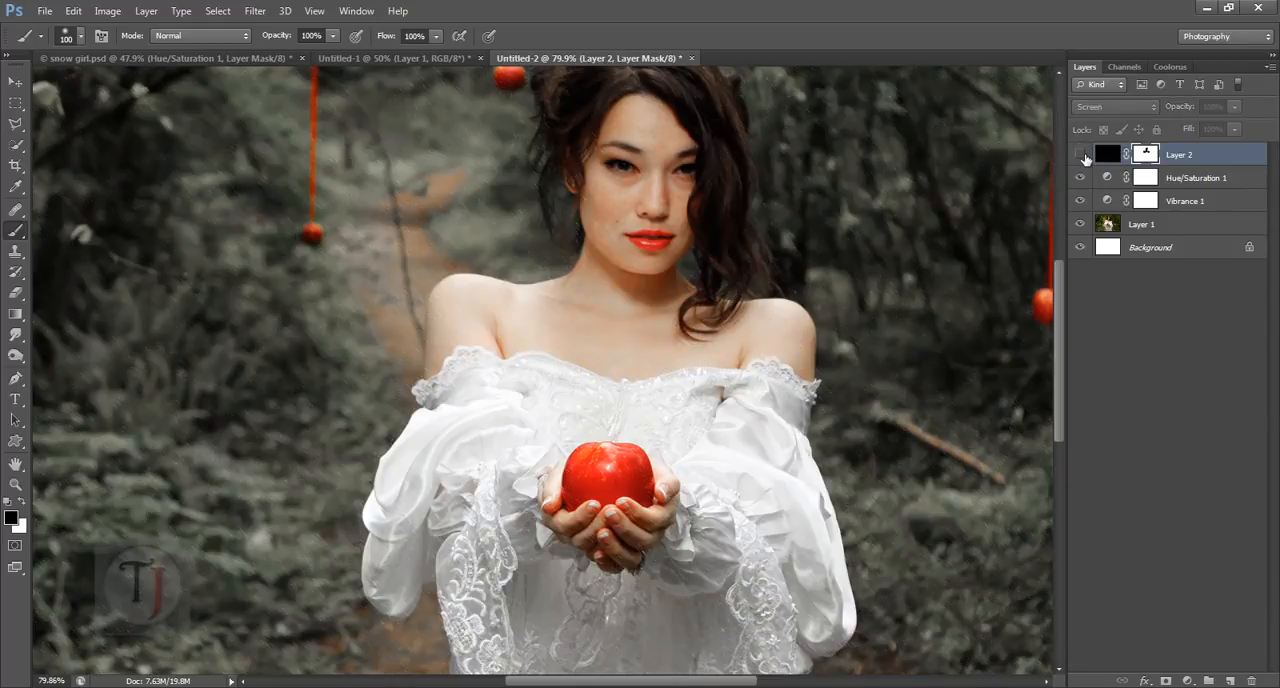
left_click(1080, 155)
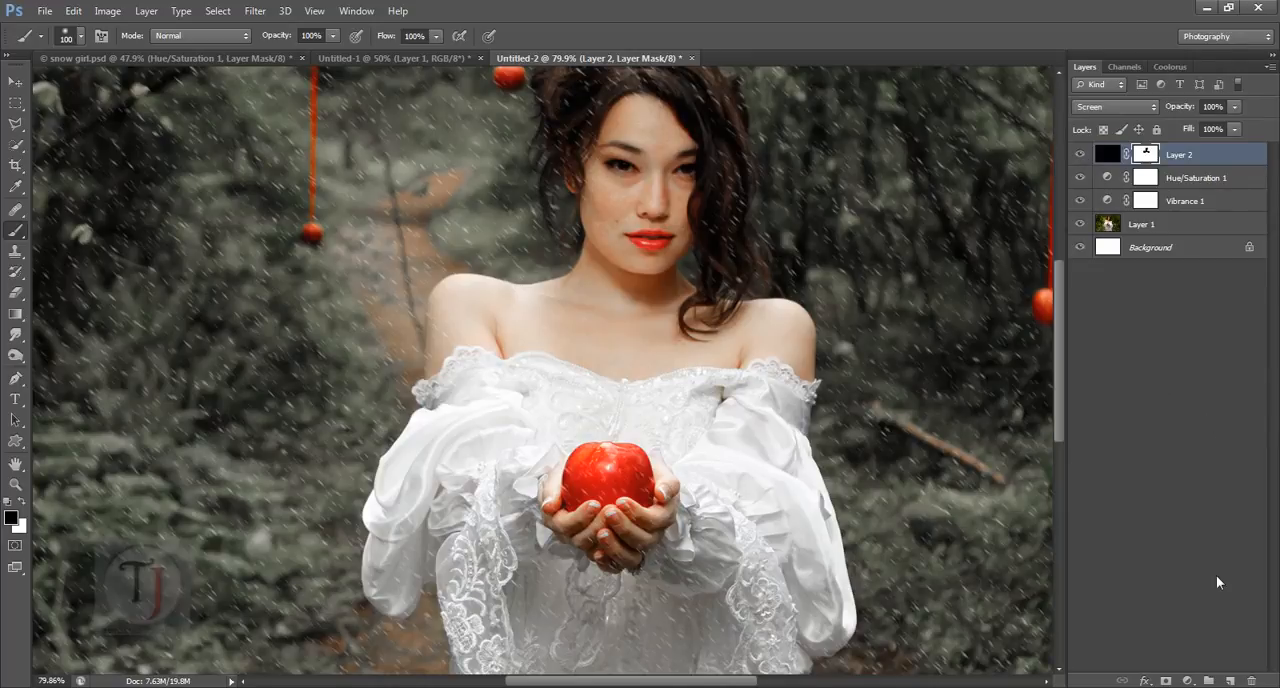
Step: Add a new layer above Layer 2 and fill it with black
left_click(1229, 680)
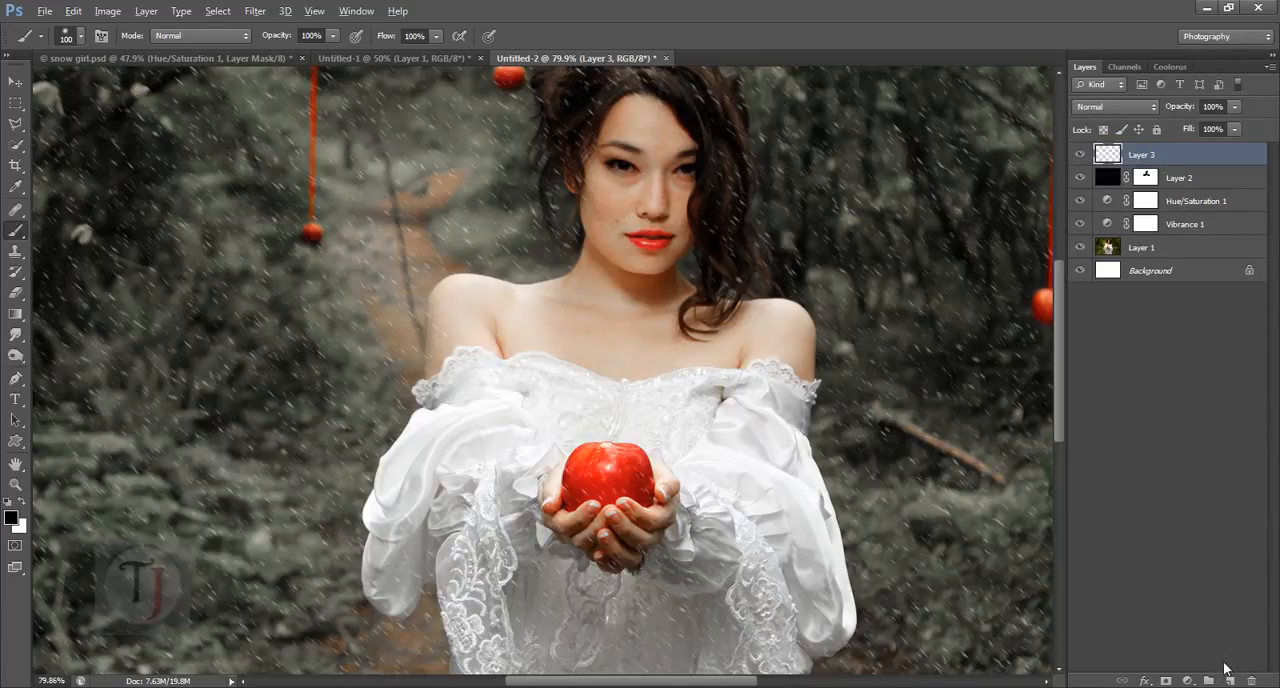
key("alt+BackSpace")
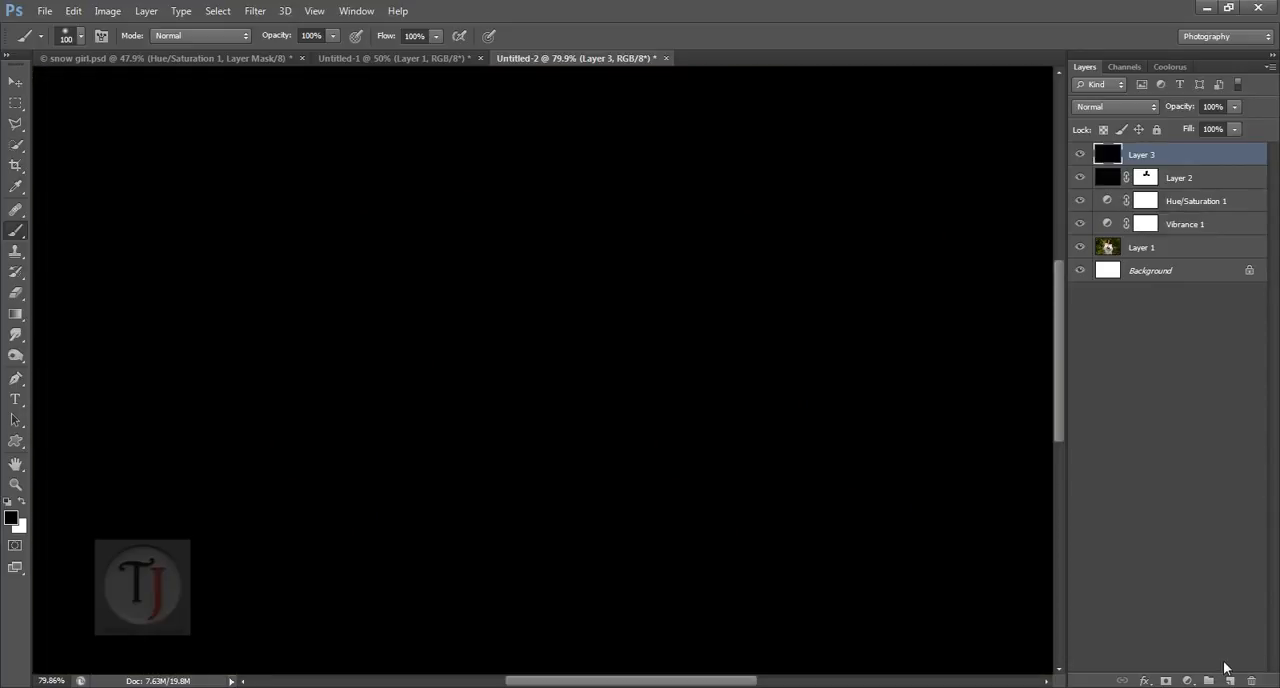
Step: Apply monochromatic Gaussian Add Noise to Layer 3 with an amount of 296.50%
left_click(255, 10)
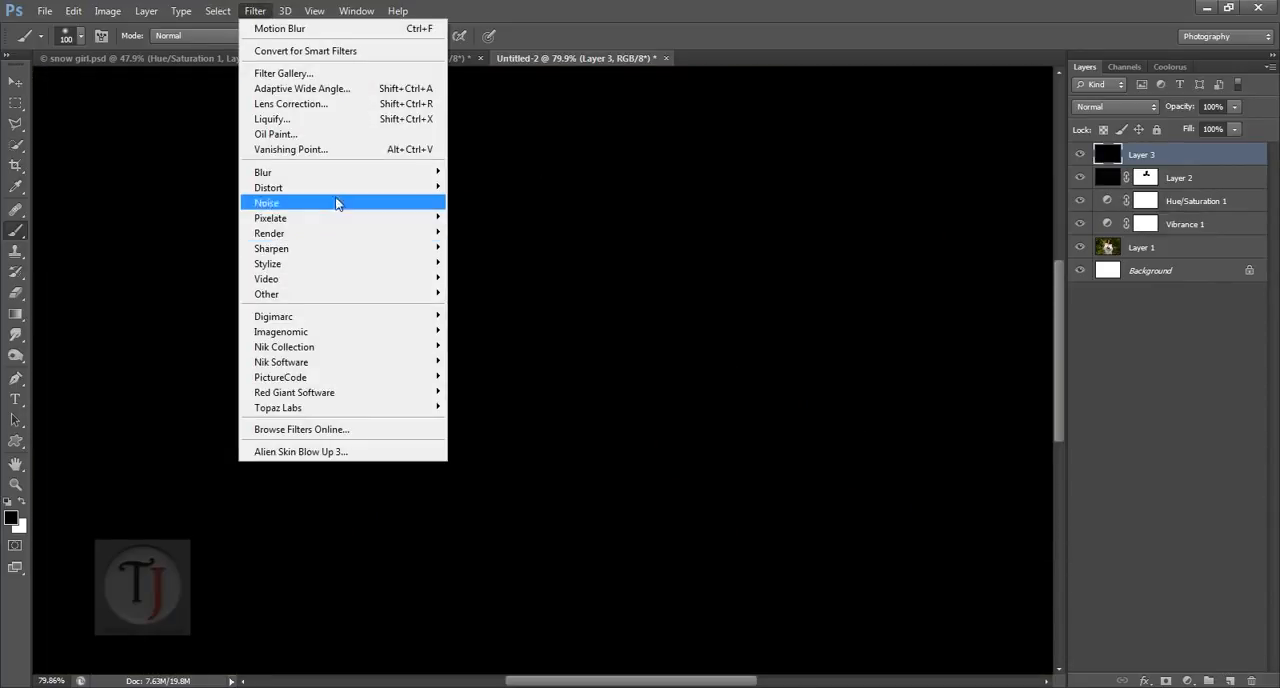
mouse_move(336, 203)
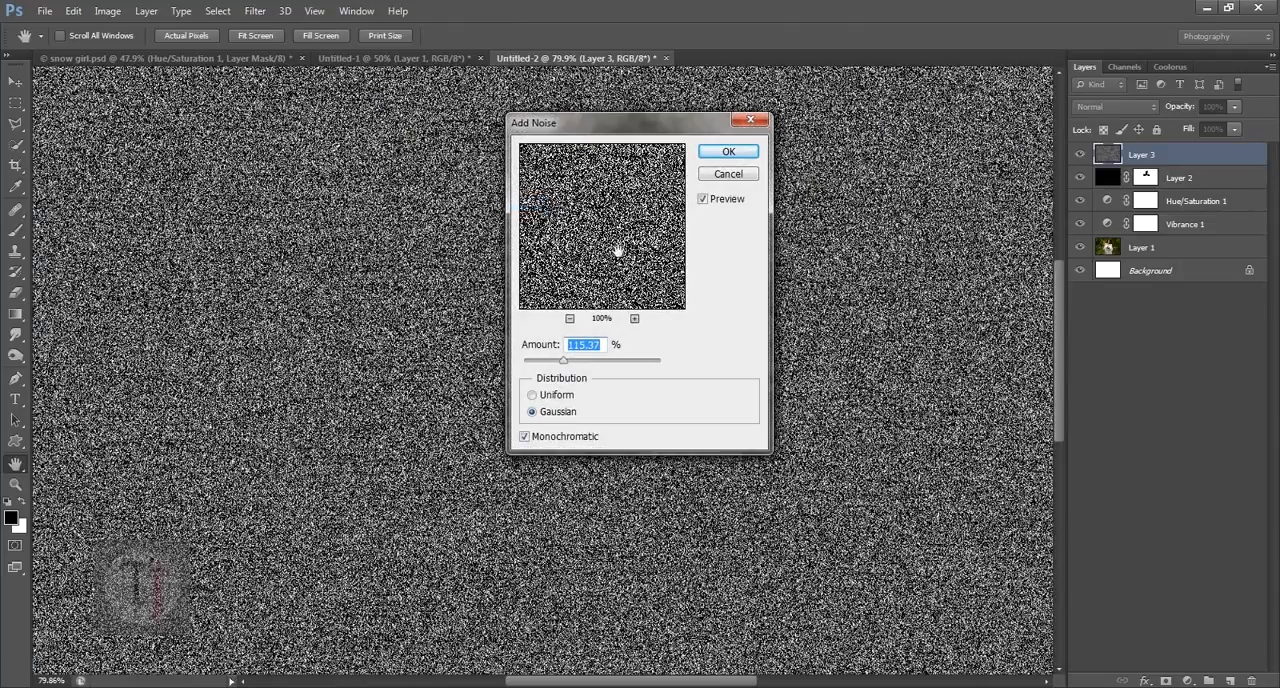
left_click(614, 246)
left_click_drag(616, 371, 626, 366)
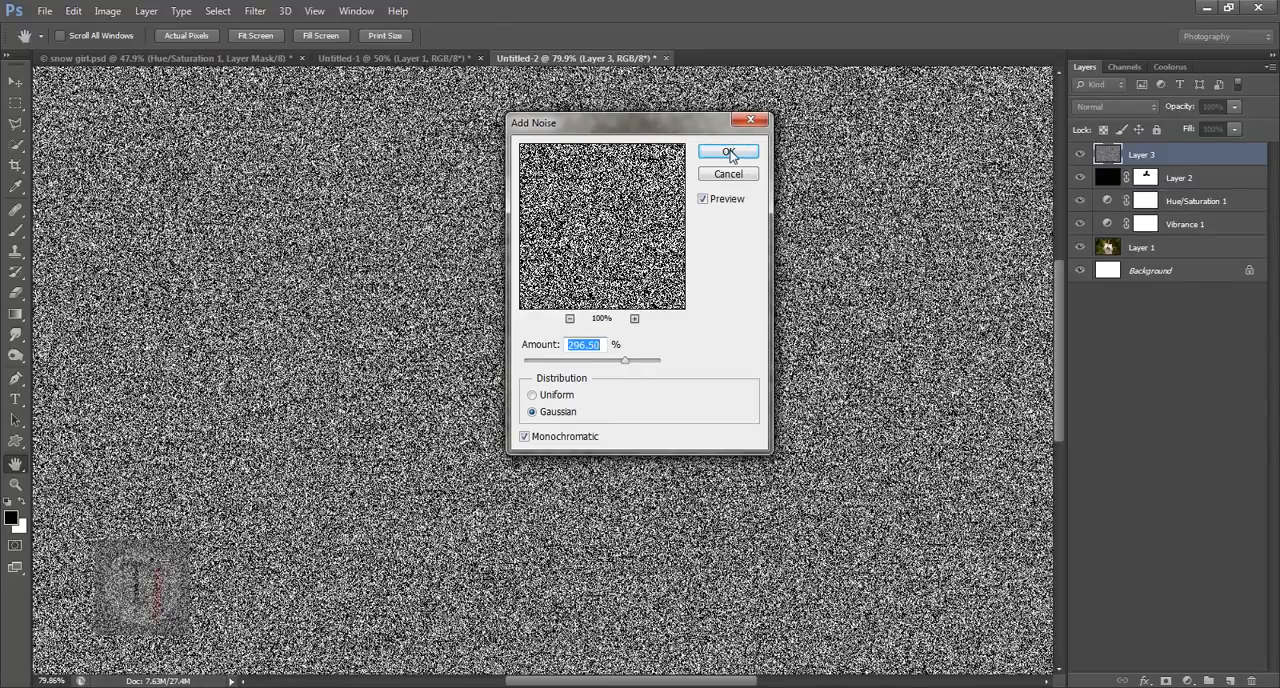
left_click(729, 153)
Step: Choose the Dry Brush effect in the Filter Gallery for Layer 3 with brush size 10, brush detail 10 and texture 2
left_click(255, 10)
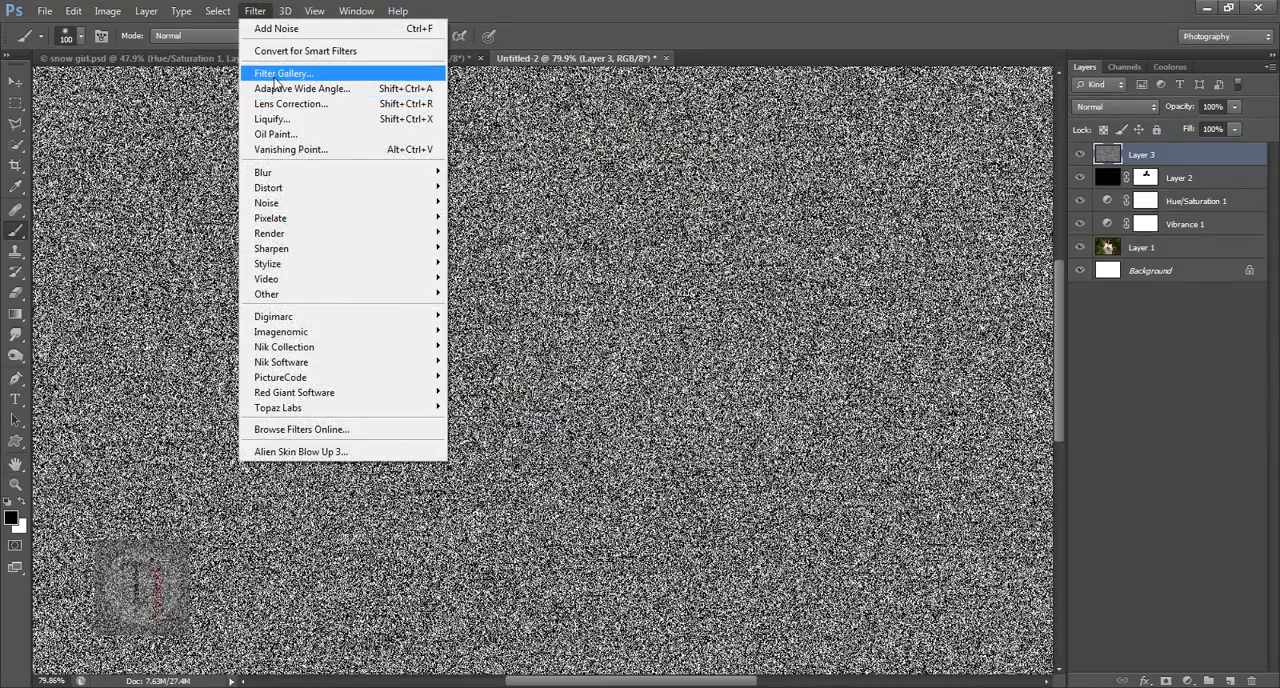
left_click(275, 80)
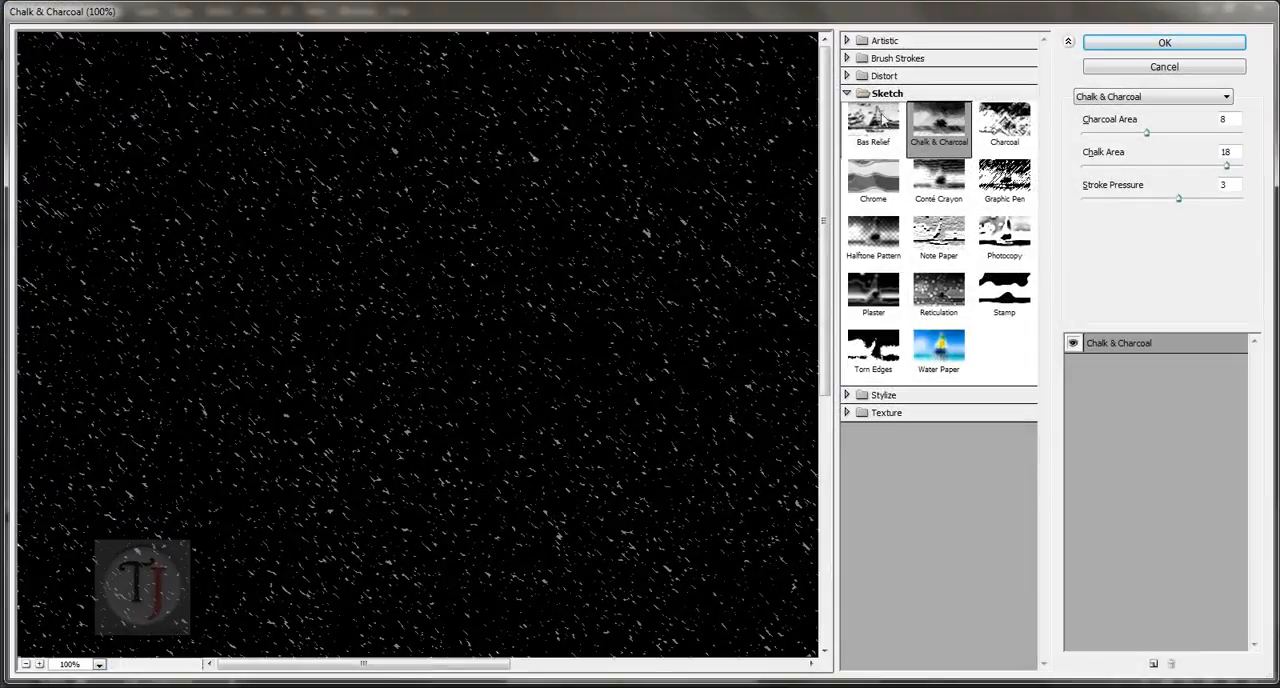
left_click(850, 93)
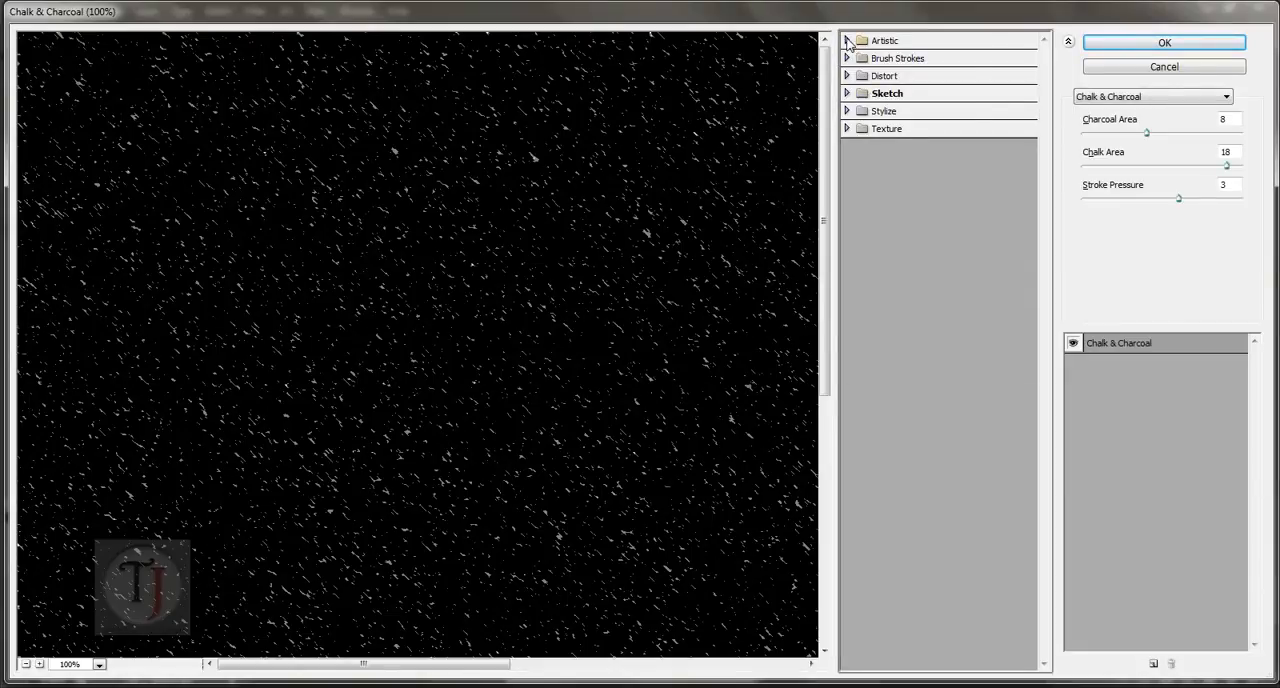
left_click(847, 41)
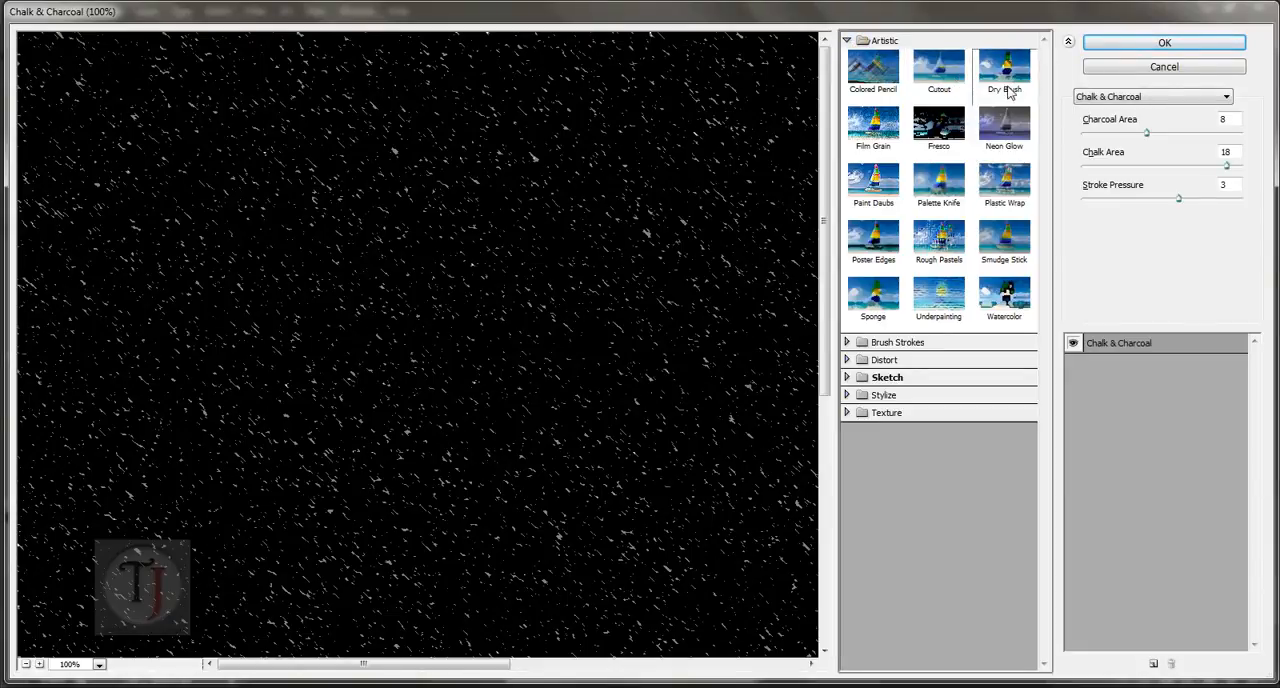
left_click(958, 68)
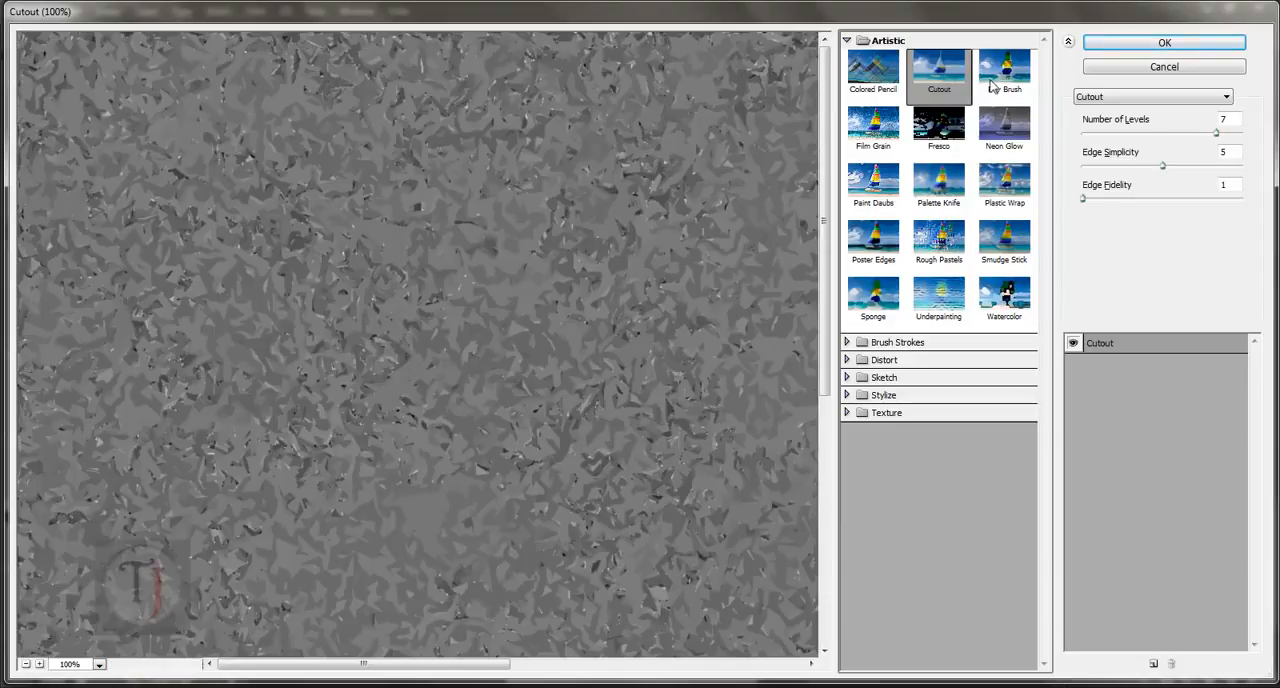
left_click(1026, 88)
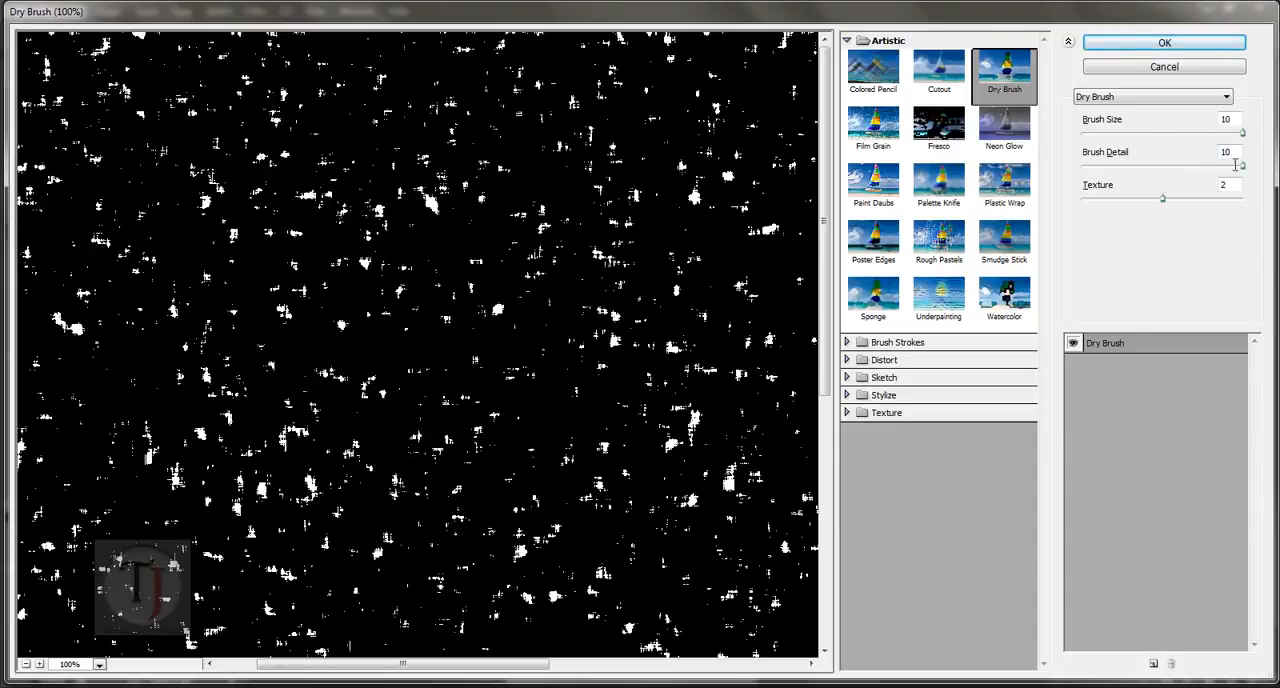
left_click(1121, 200)
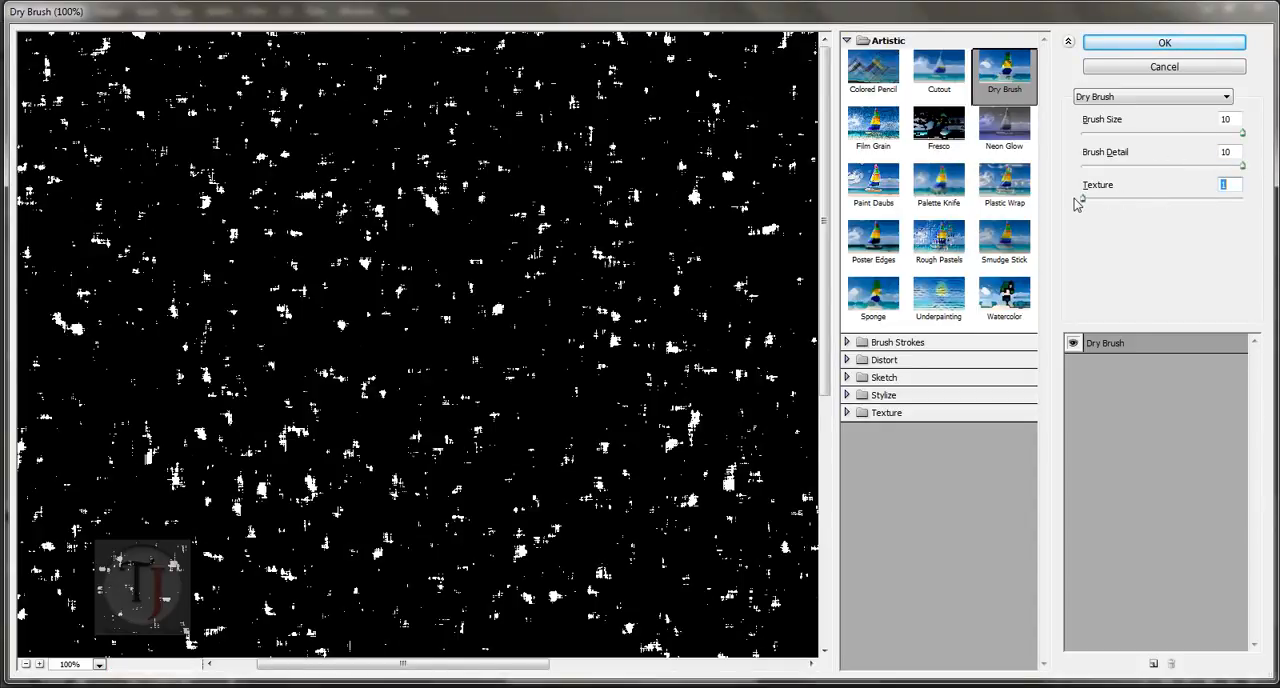
left_click_drag(1088, 204, 1168, 211)
left_click_drag(636, 404, 598, 372)
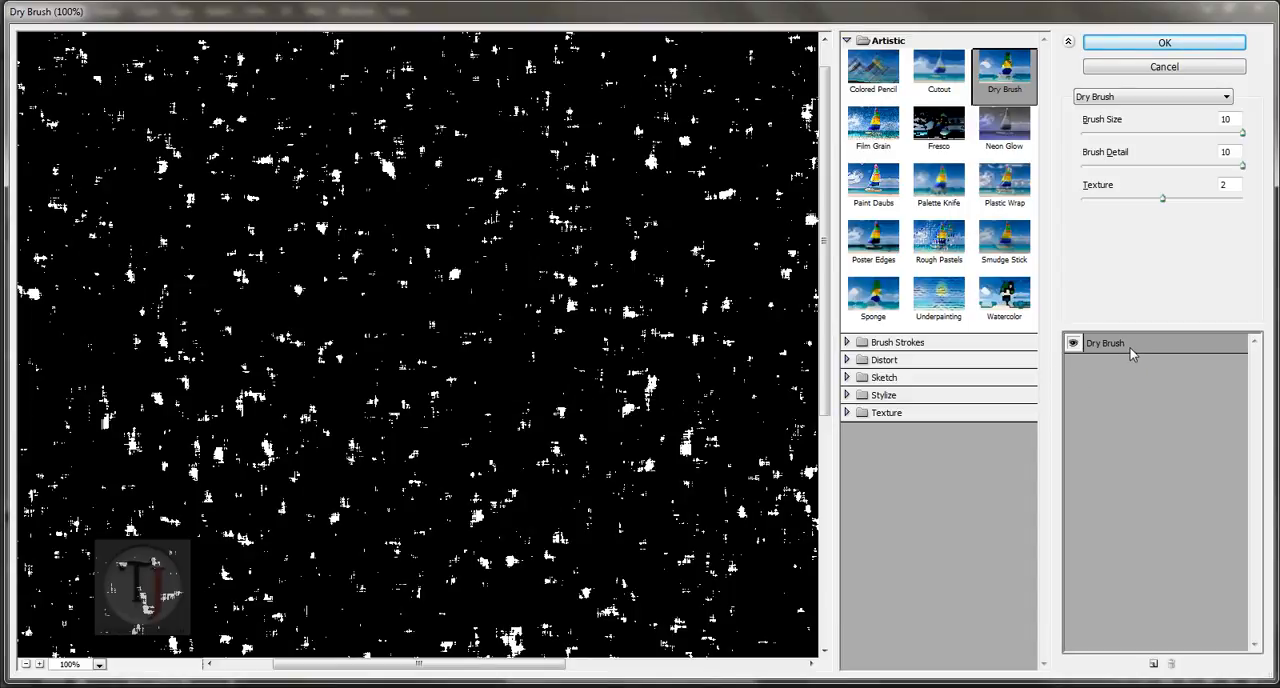
Step: Stack two more Dry Brush effect layers to thin the noise into sparse flakes, and apply the filters to Layer 3
left_click(1153, 664)
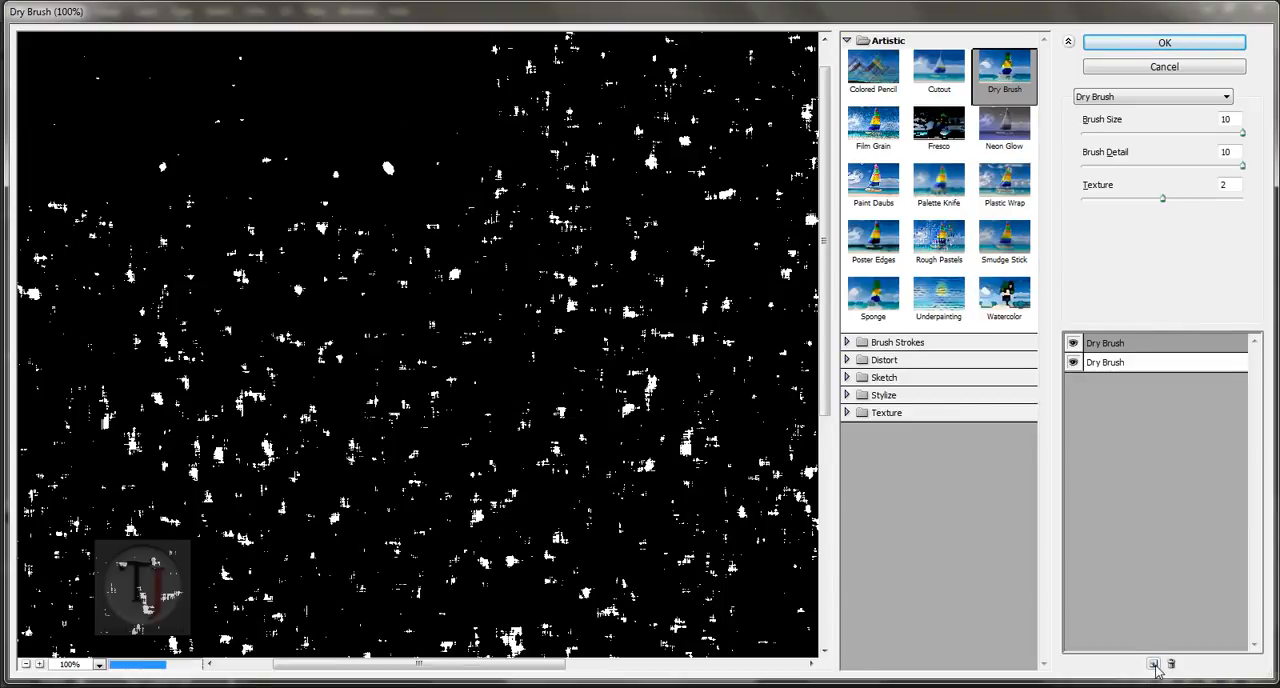
left_click_drag(584, 305, 607, 465)
left_click_drag(518, 163, 582, 325)
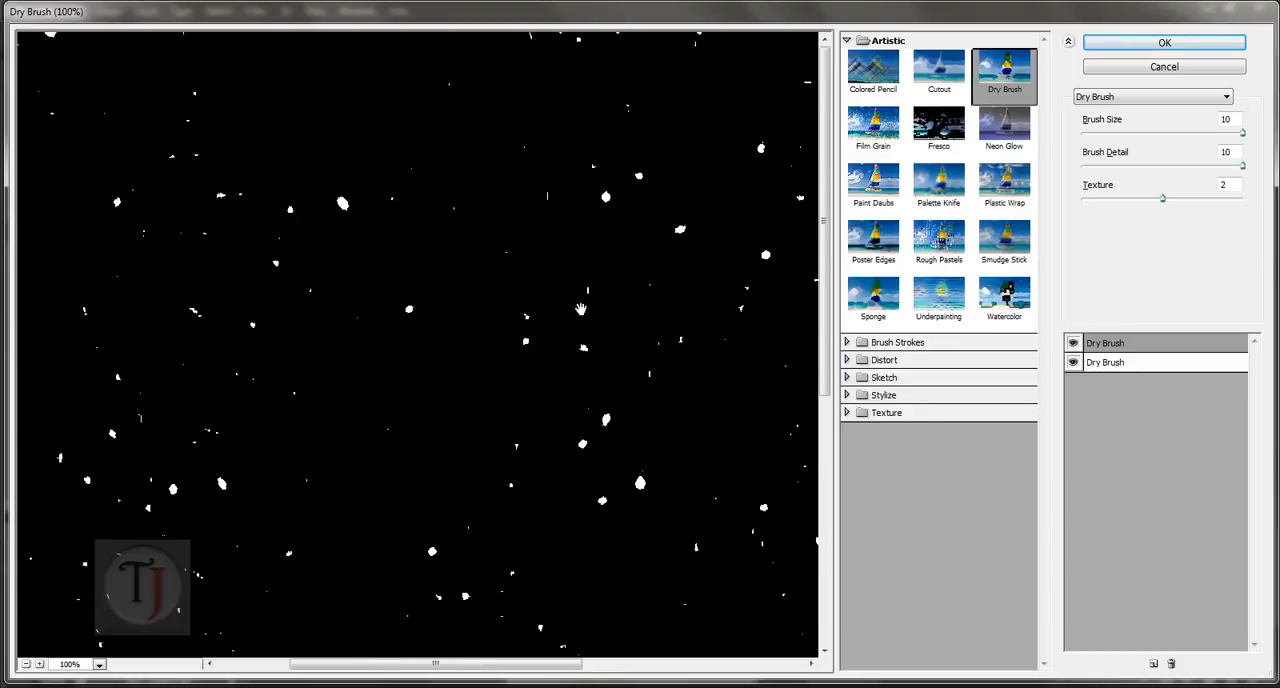
left_click(1153, 664)
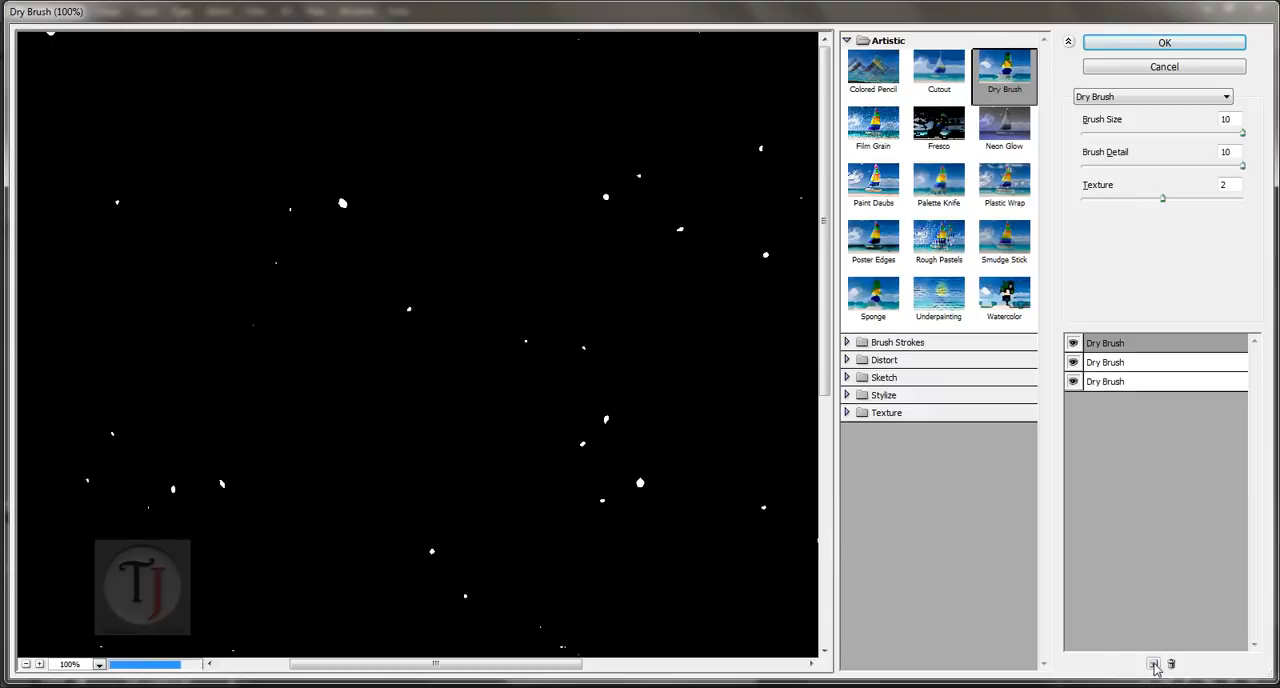
mouse_move(515, 590)
left_mouse_down()
mouse_move(483, 425)
mouse_move(538, 285)
mouse_move(513, 338)
left_mouse_up()
left_click_drag(722, 211, 640, 311)
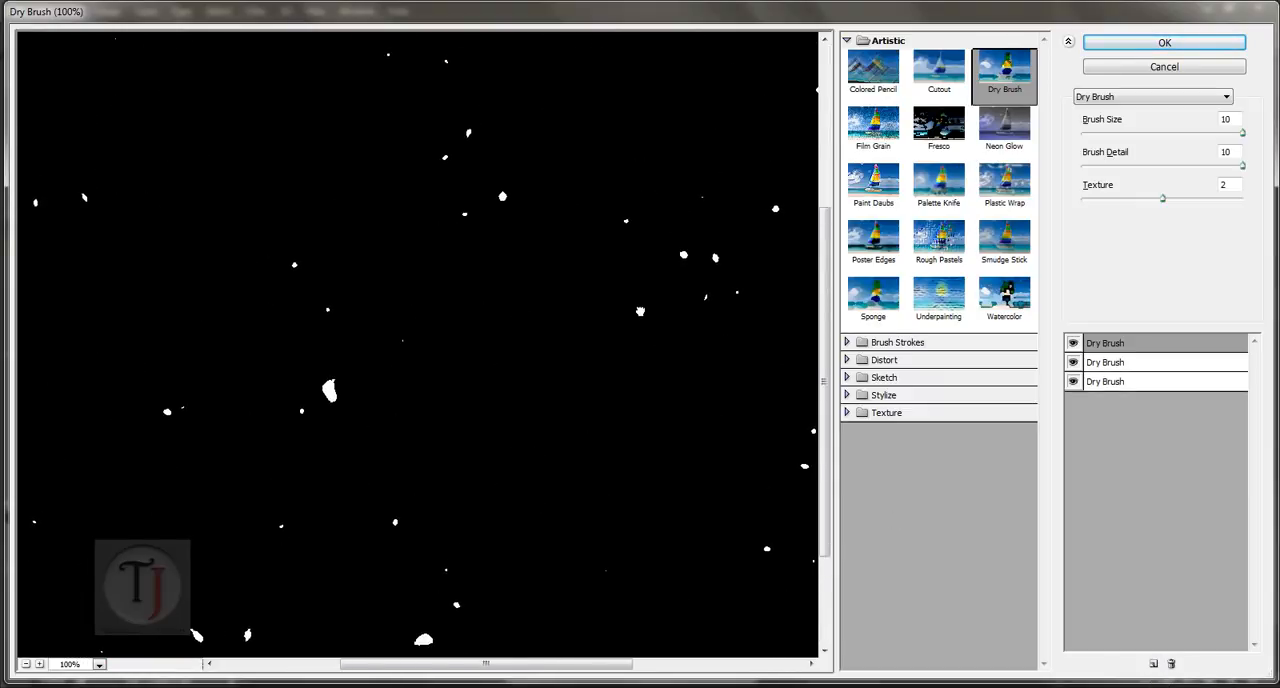
left_click(1123, 43)
key("ctrl+0")
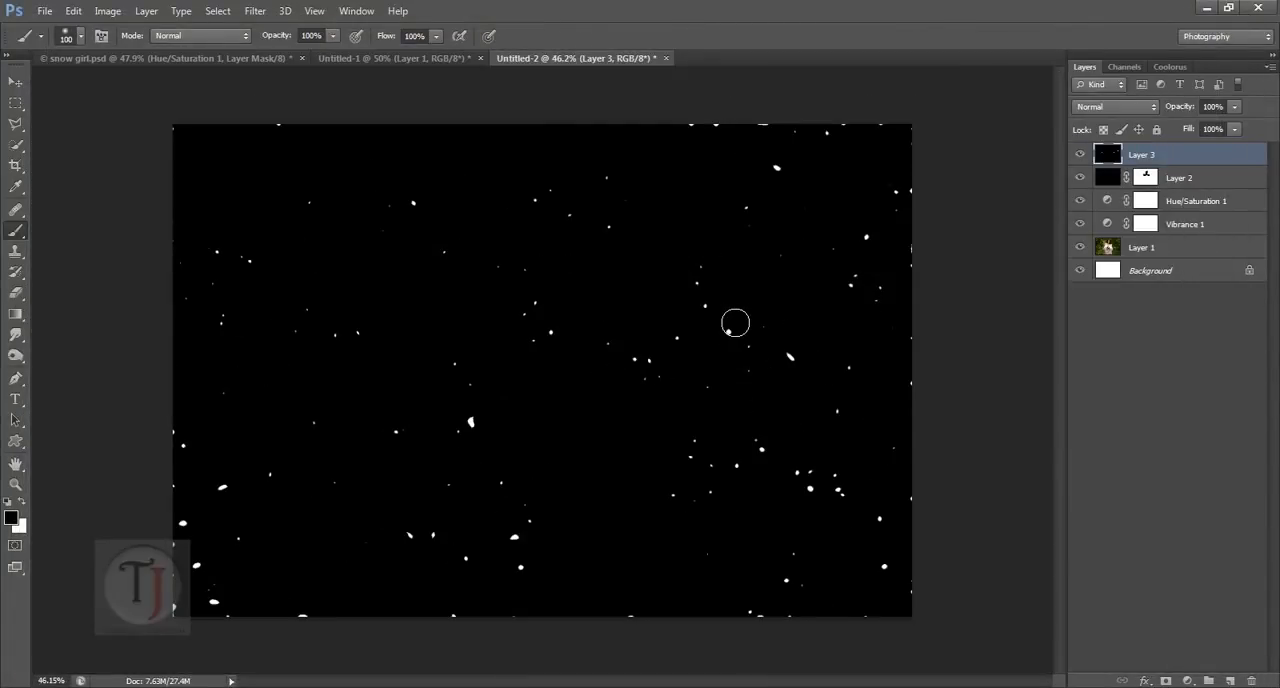
Step: Set Layer 3 to Screen blending and add a layer mask, painting black over the woman's face and chest to hide the flakes
left_click(1106, 107)
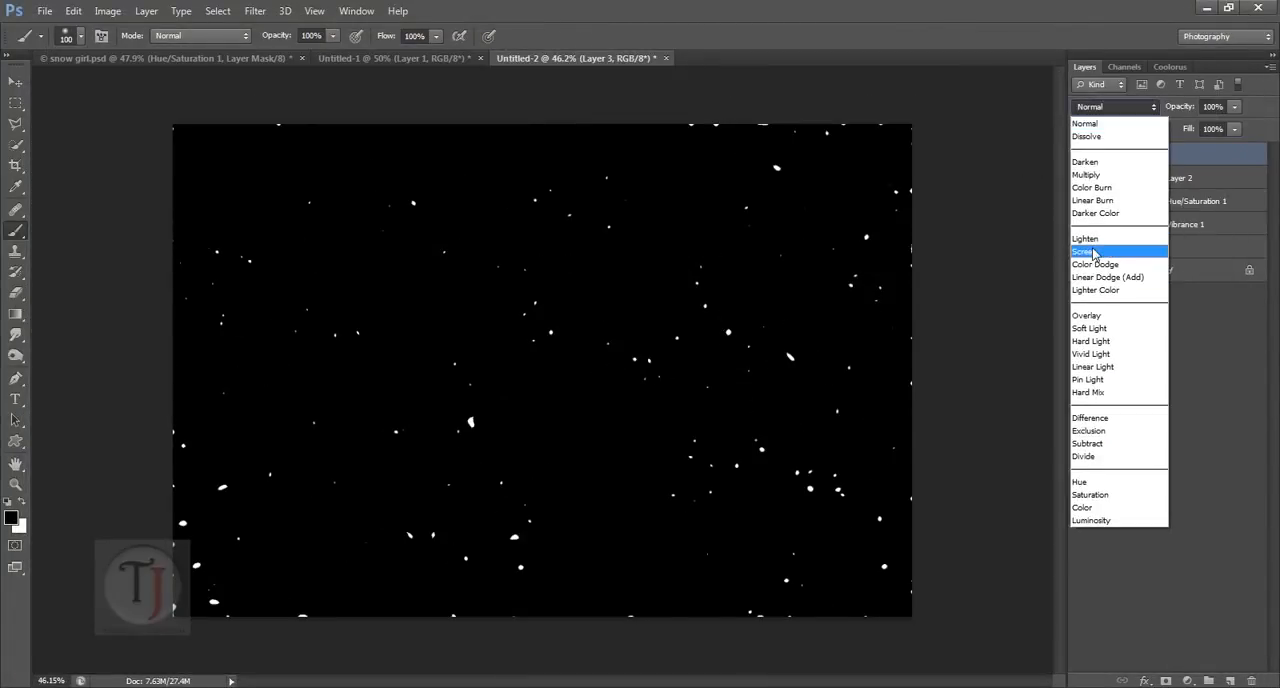
left_click(1097, 256)
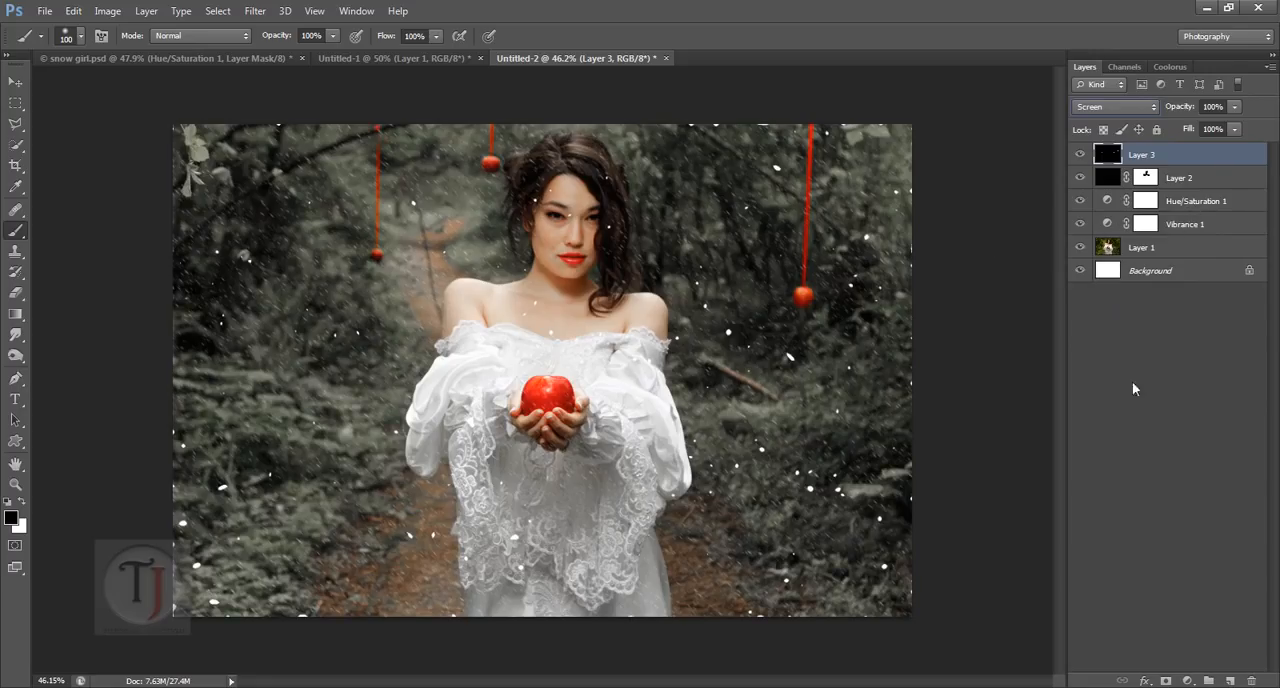
left_click(1165, 681)
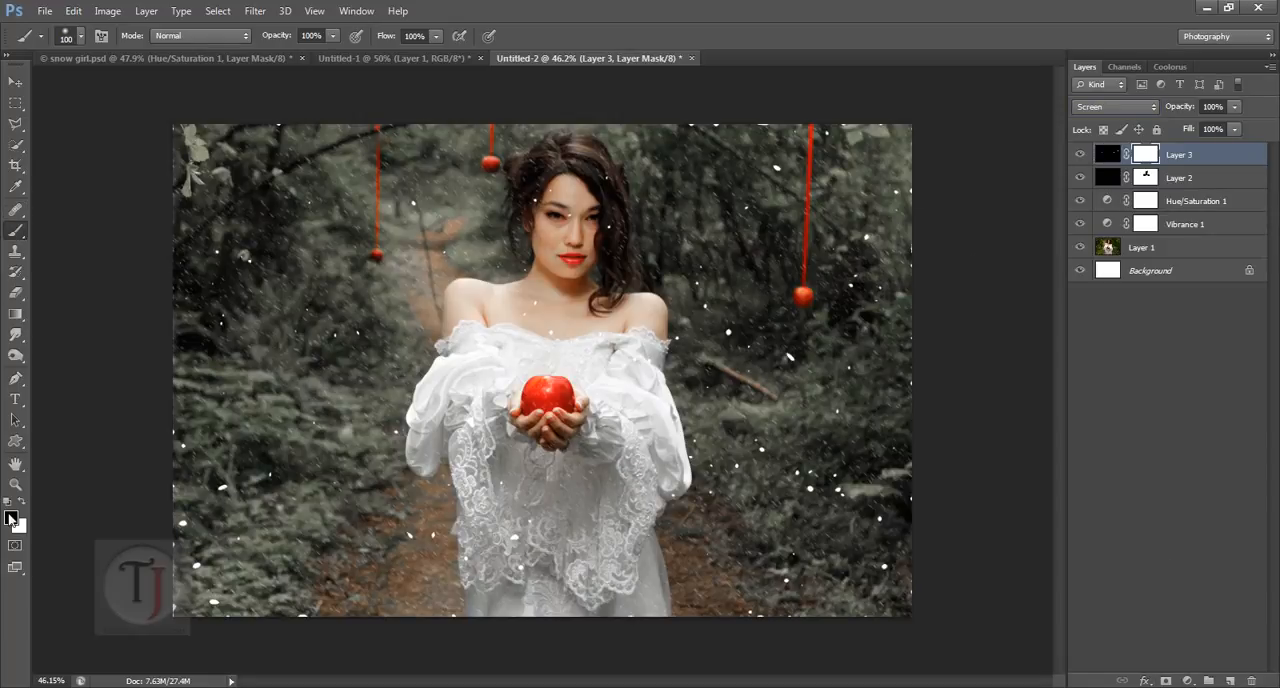
mouse_move(578, 212)
left_mouse_down()
mouse_move(627, 306)
mouse_move(552, 278)
mouse_move(572, 260)
left_mouse_up()
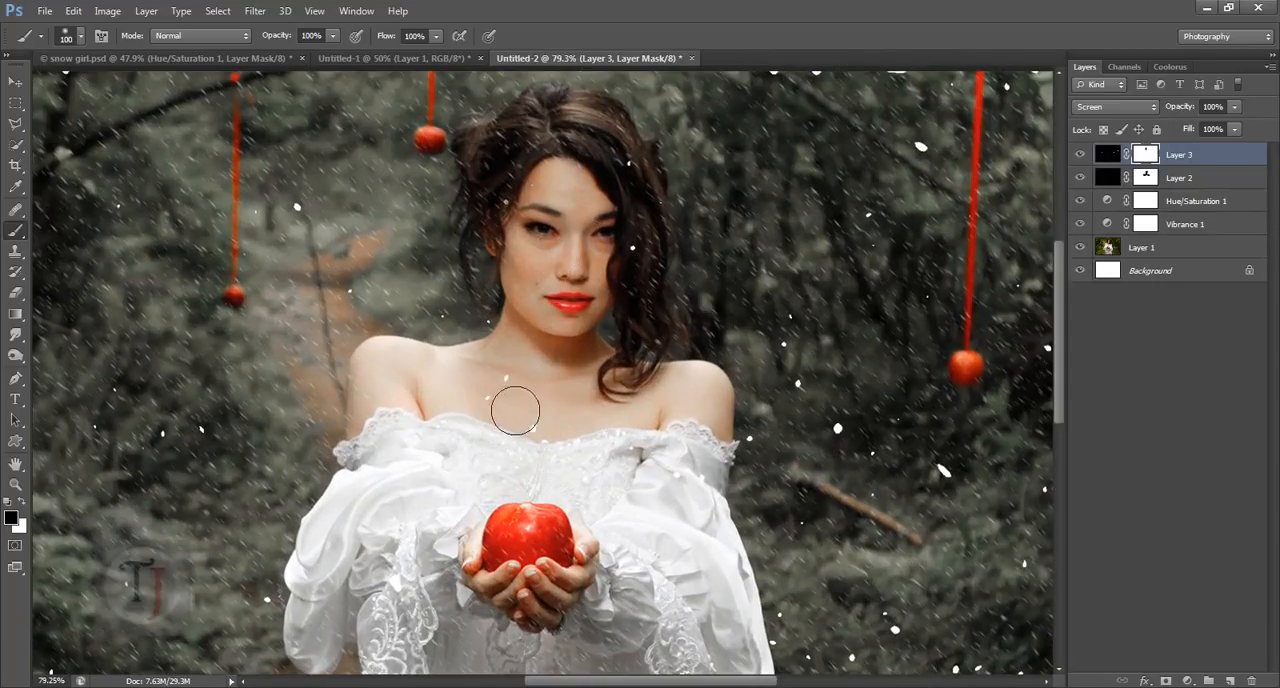
mouse_move(515, 410)
left_mouse_down()
mouse_move(520, 400)
mouse_move(551, 451)
mouse_move(509, 210)
left_mouse_up()
scroll(538, 262, "down", 2)
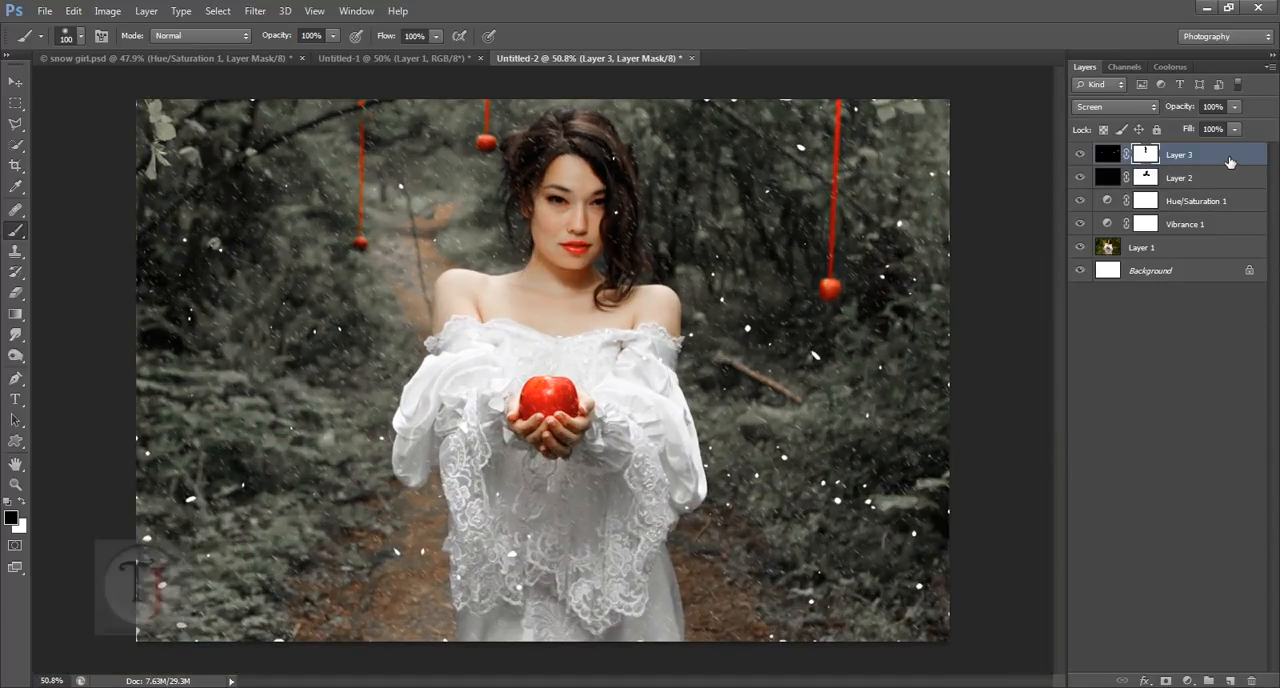
key("ctrl+j")
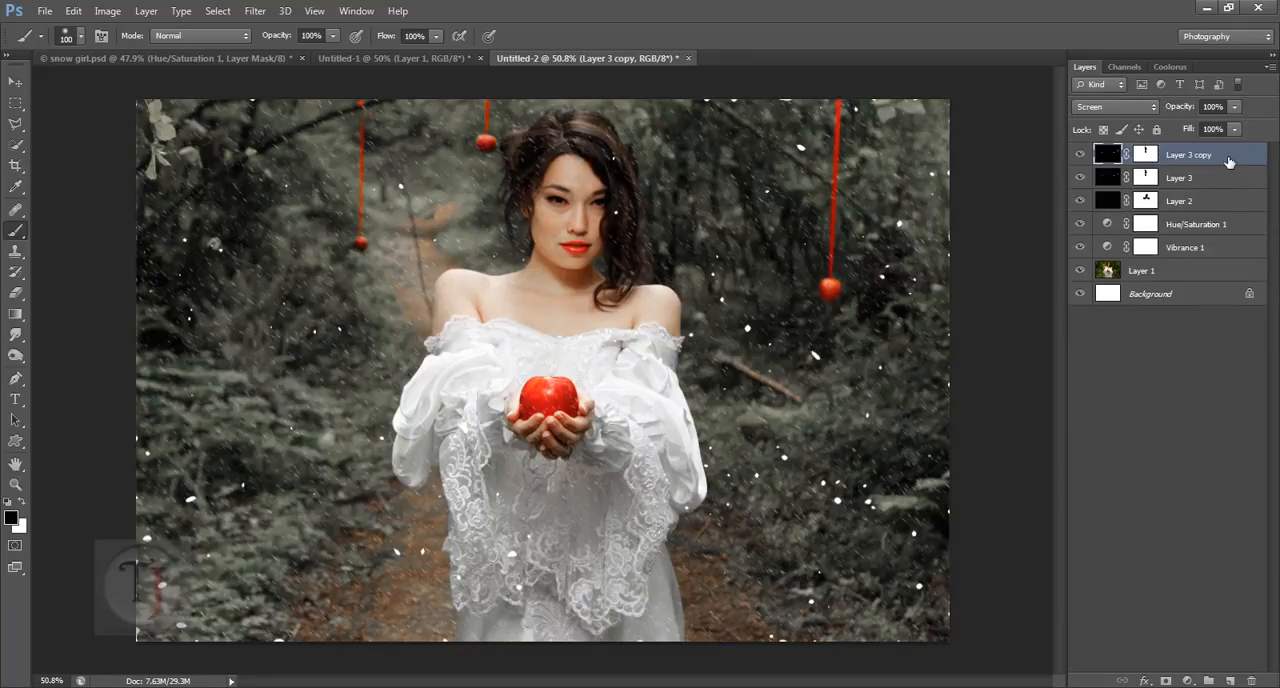
key("ctrl+j")
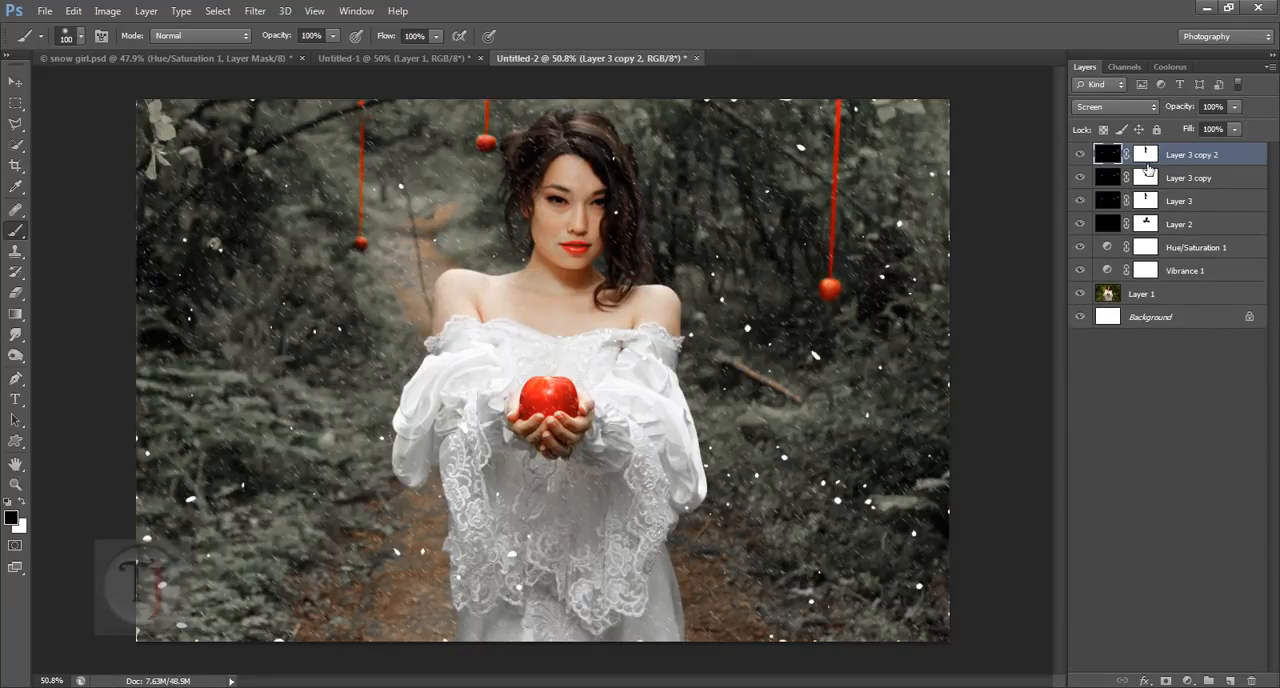
key("ctrl+alt+z")
key("ctrl+alt+z")
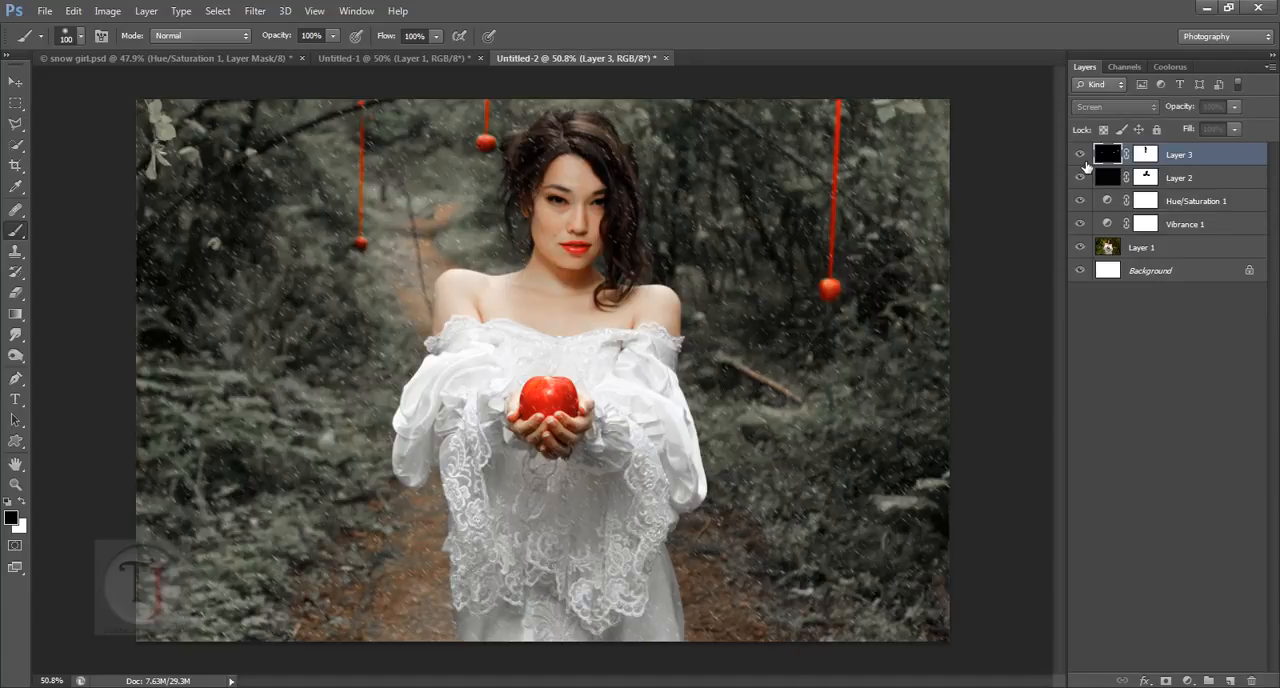
Step: Soften the snowflakes on Layer 3 with a Gaussian Blur of 2.3 pixels radius, comparing the preview on and off
left_click(257, 12)
mouse_move(300, 172)
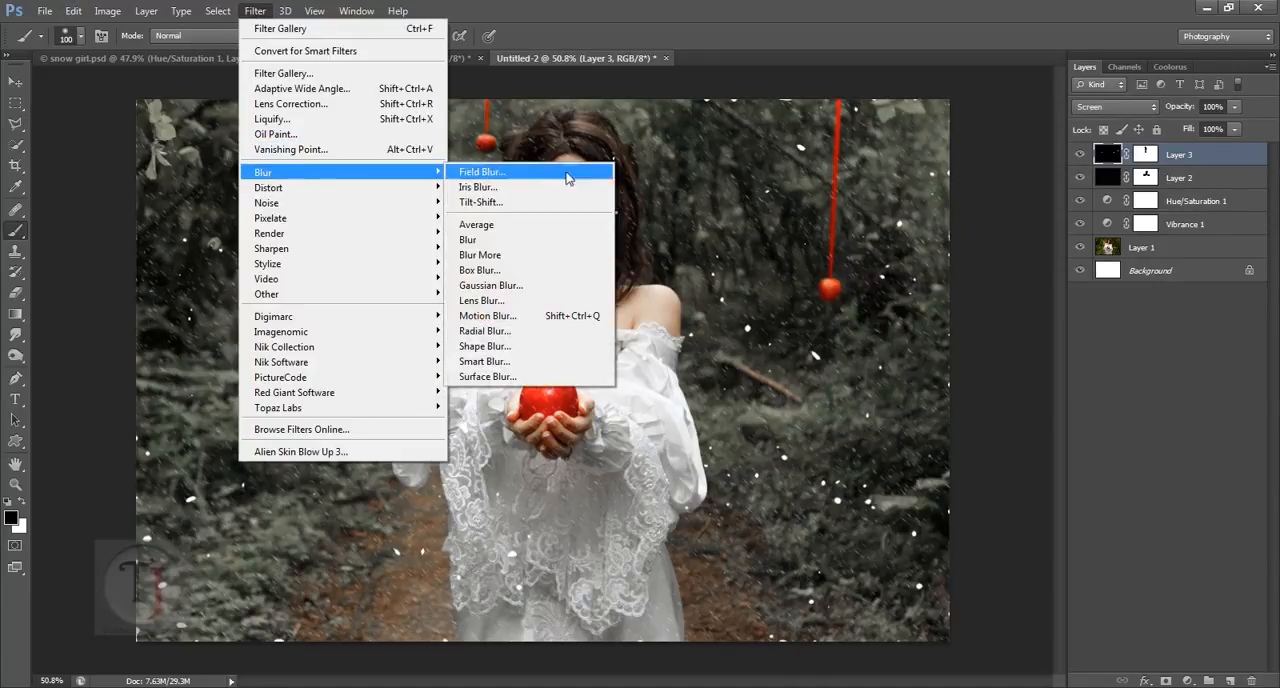
left_click(555, 285)
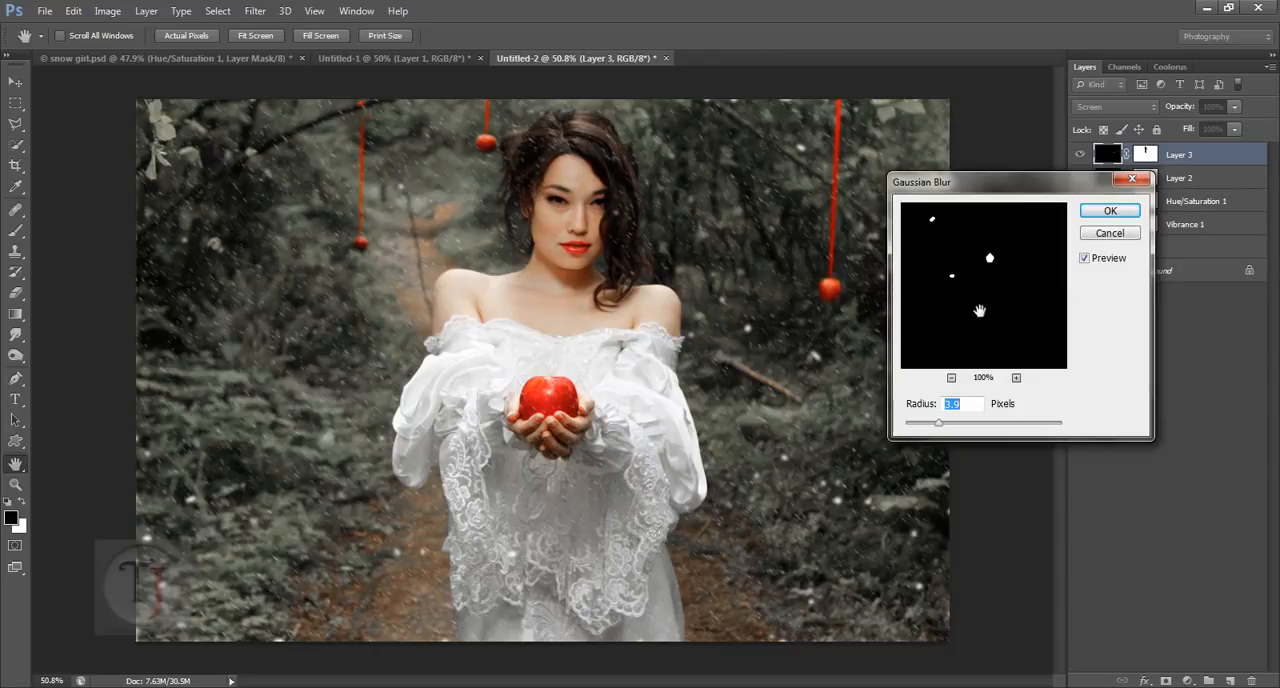
left_click_drag(1006, 277, 989, 353)
left_click_drag(949, 267, 902, 407)
left_click_drag(979, 323, 1048, 273)
left_click(926, 424)
left_click_drag(926, 423, 925, 424)
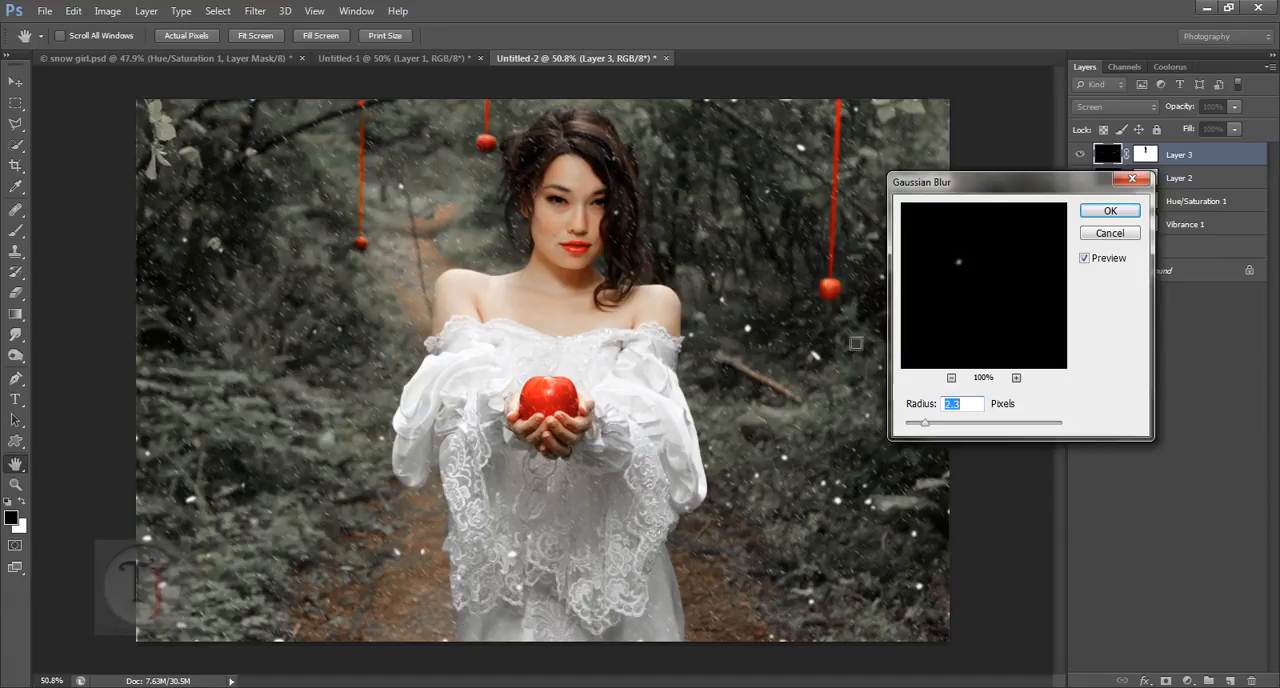
left_click(756, 334)
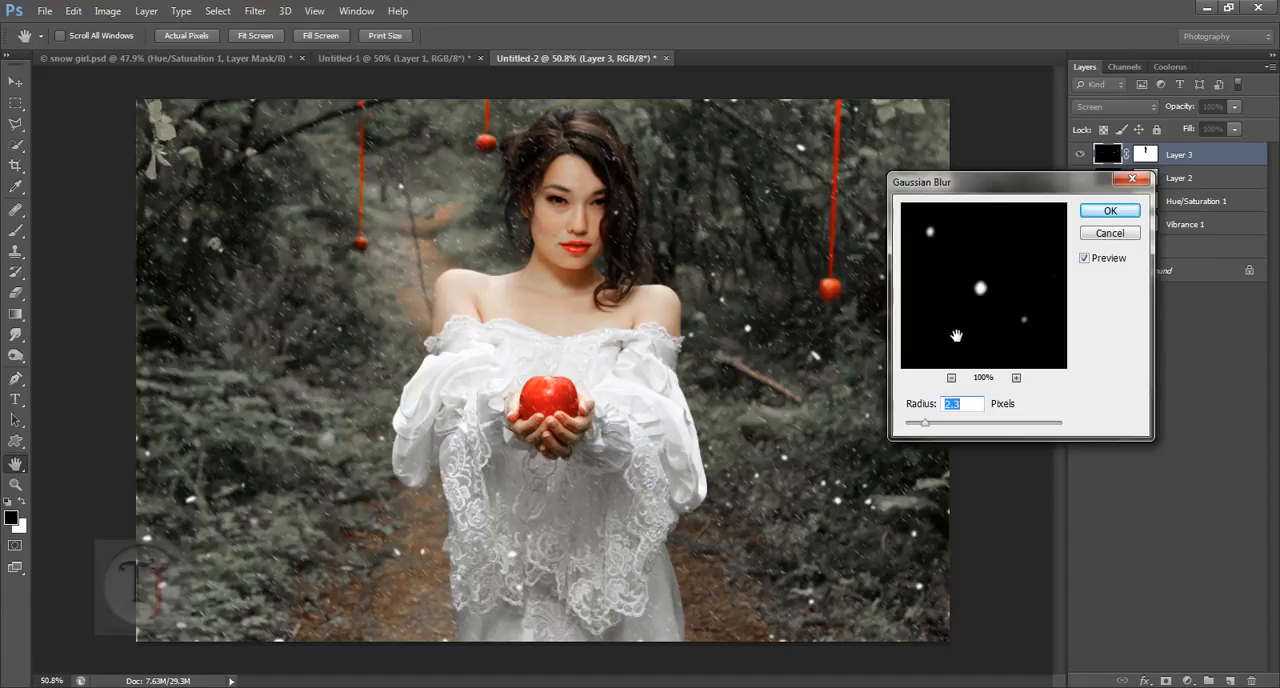
left_click(1086, 259)
left_click(1086, 259)
left_click(1109, 210)
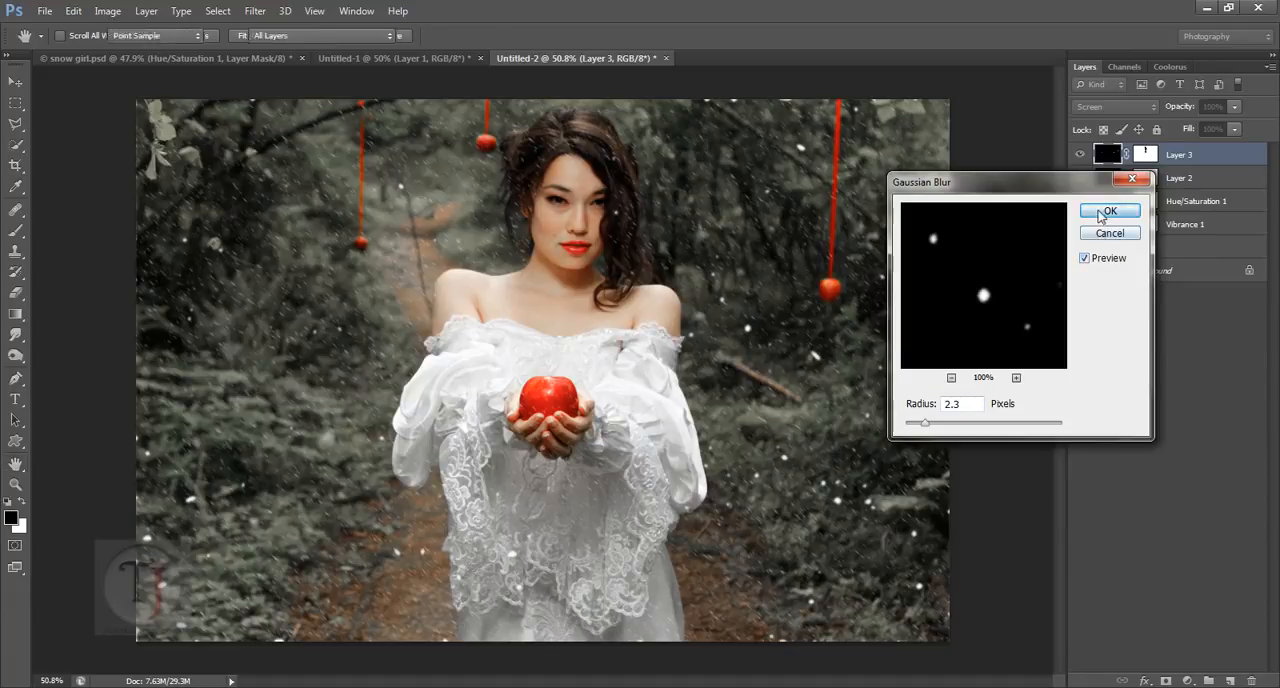
key("ctrl+minus")
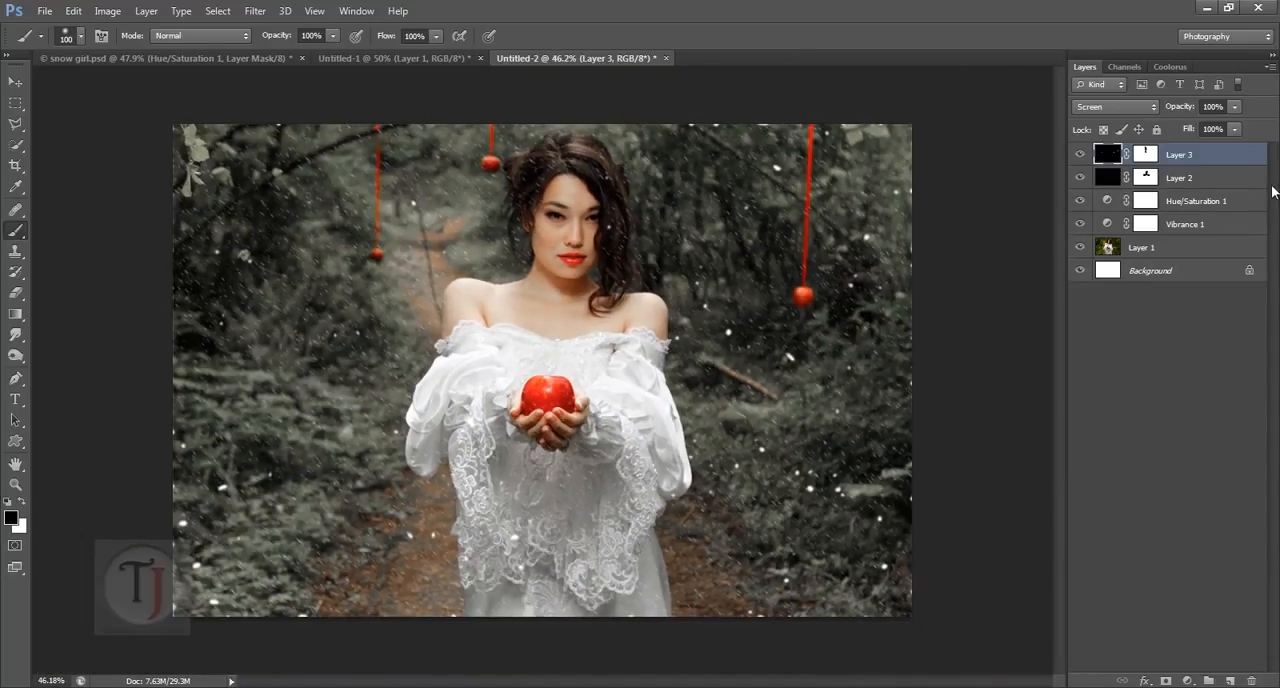
Step: Duplicate Layer 3 and delete the layer mask from the copy
key("ctrl+j")
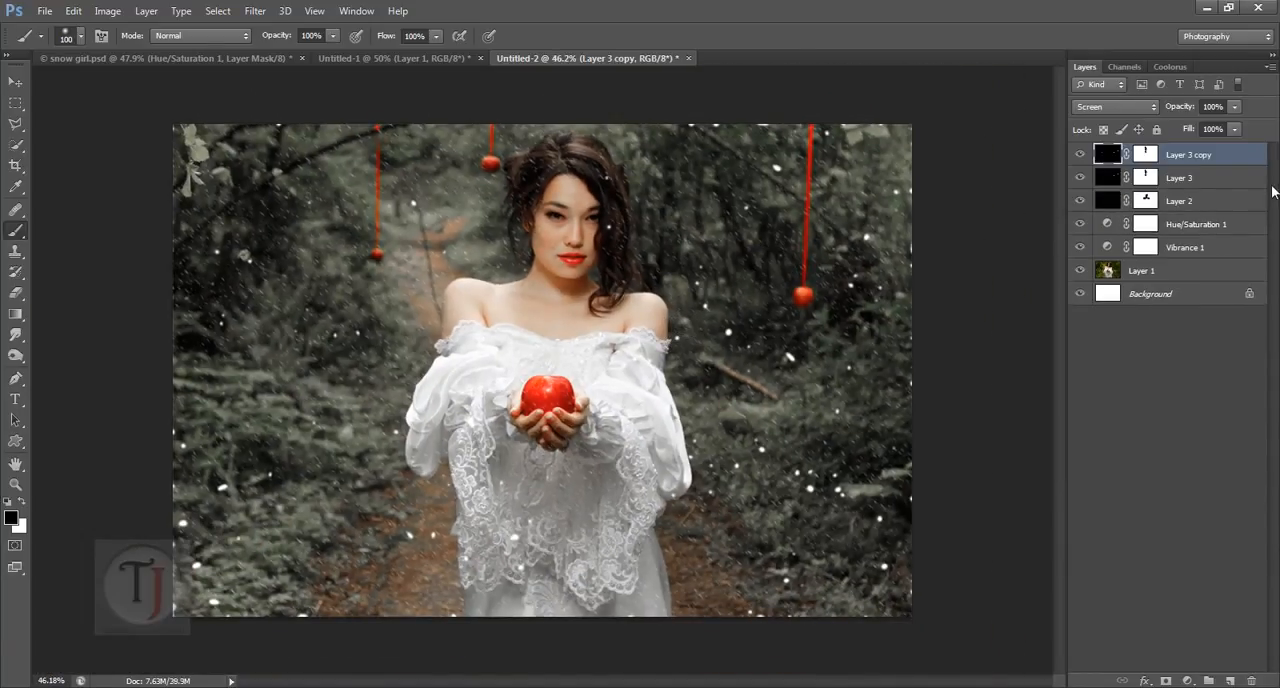
left_click(1147, 155)
right_click(1150, 155)
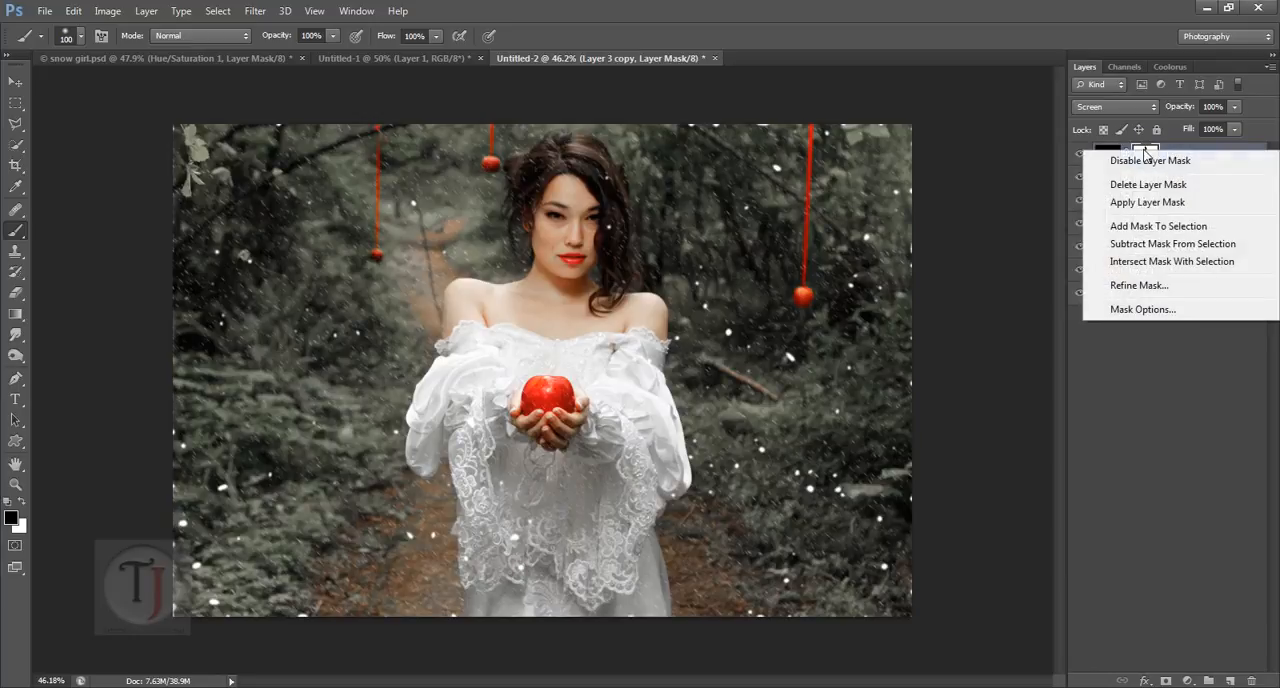
left_click(1145, 180)
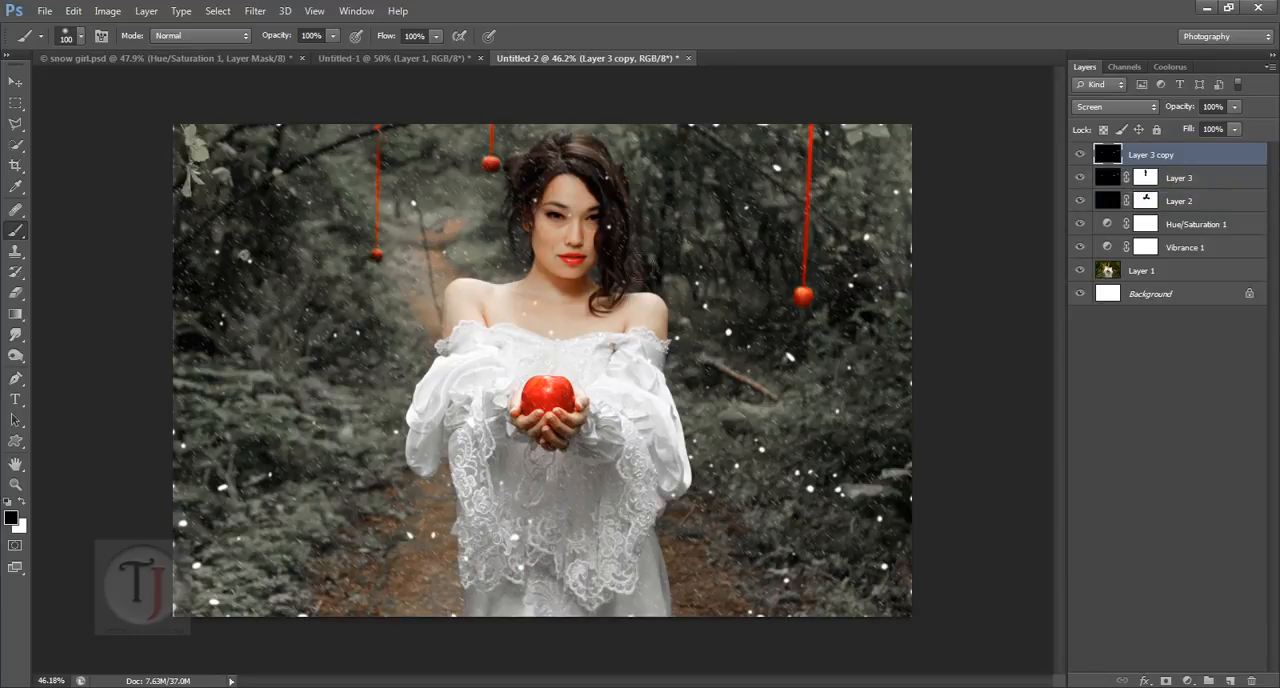
Step: Enlarge Layer 3 copy to about 192% from its center and shift it up and to the left for bigger snowflakes
key("ctrl+t")
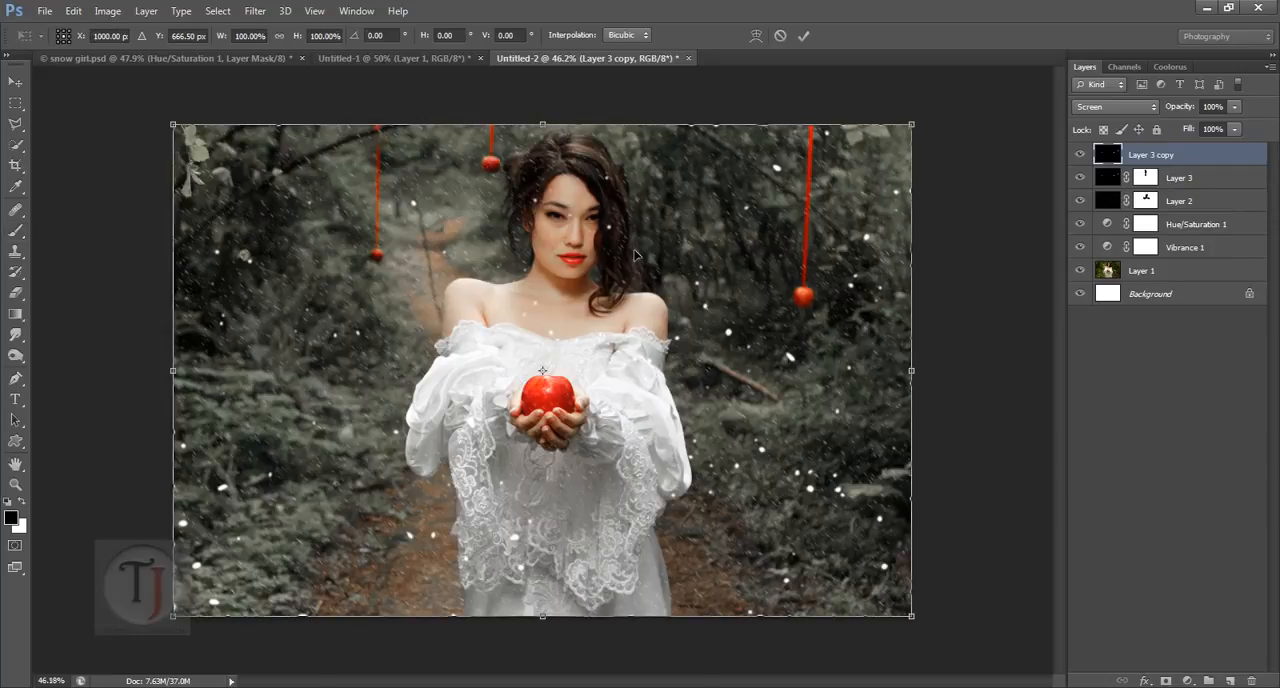
scroll(850, 221, "down", 3)
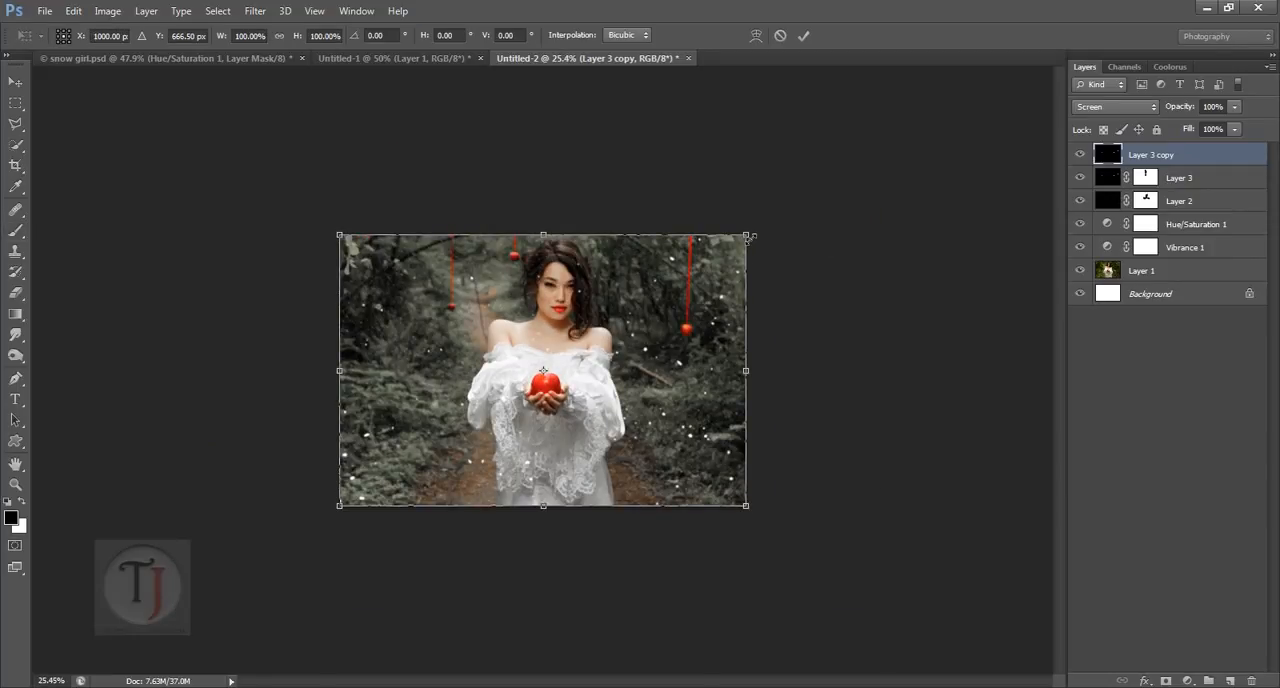
left_click_drag(750, 238, 966, 163)
scroll(620, 386, "up", 3)
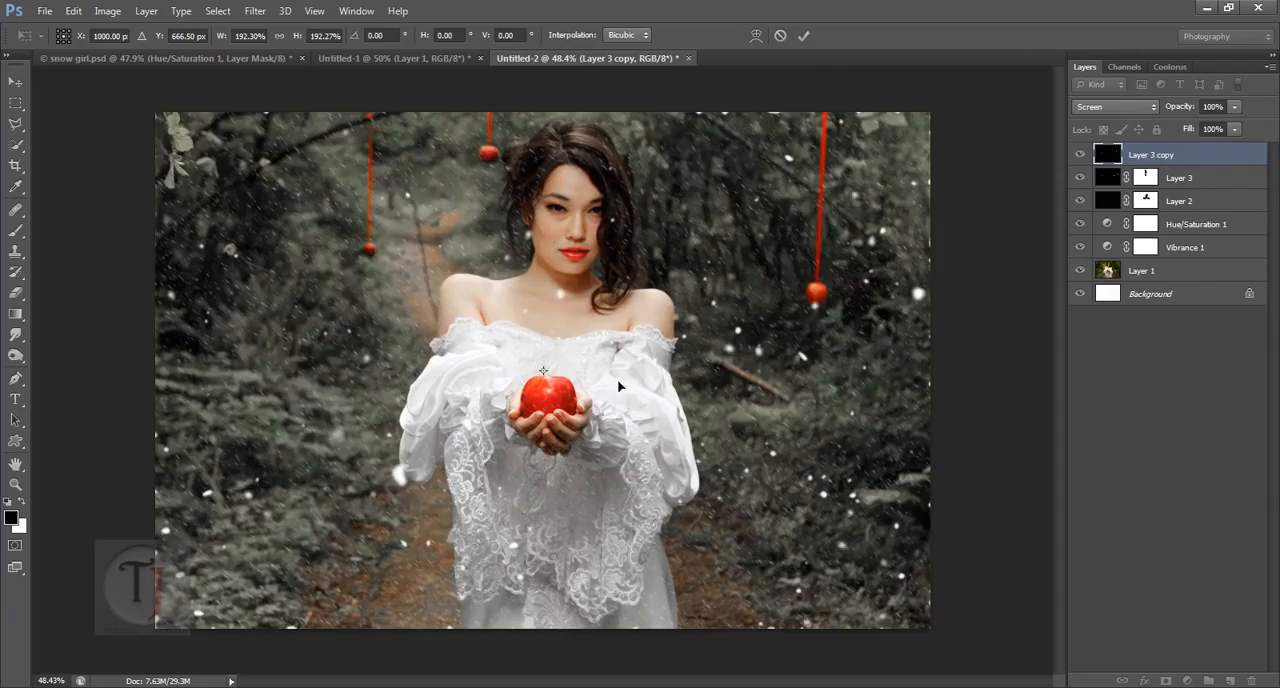
left_click_drag(618, 386, 494, 287)
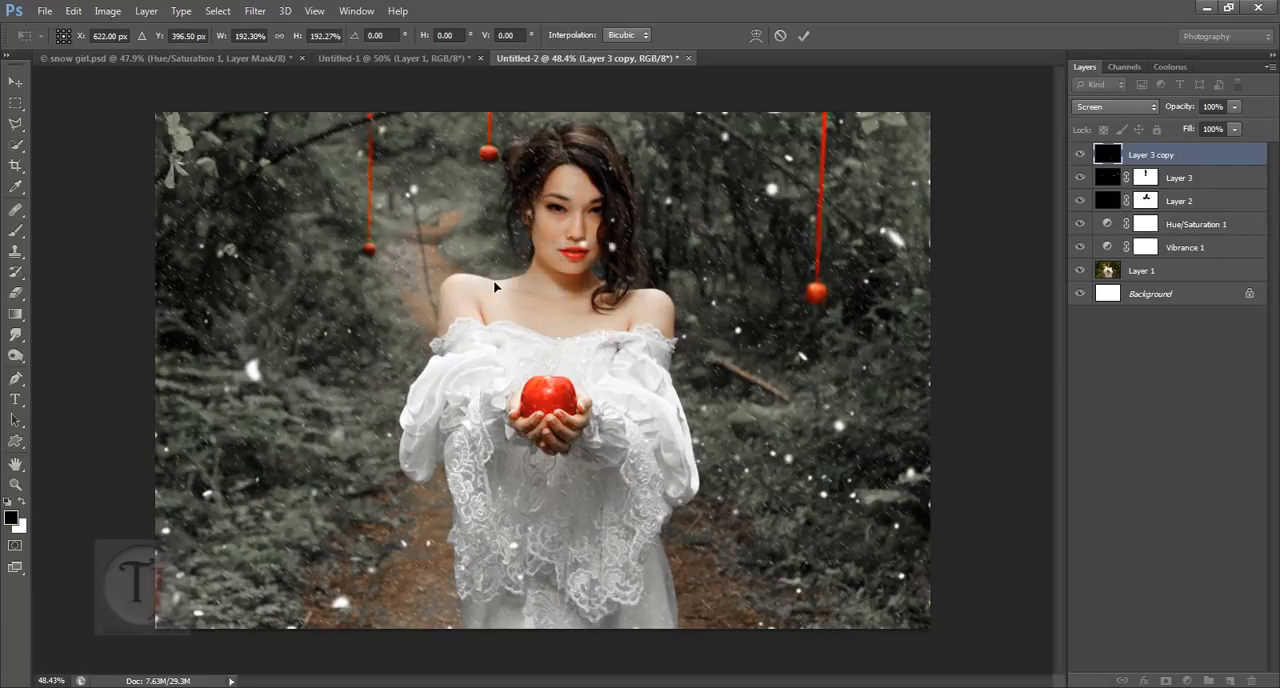
key("Return")
Step: Add a layer mask to Layer 3 copy and paint black over the woman's face and upper body to hide the large flakes
key("b")
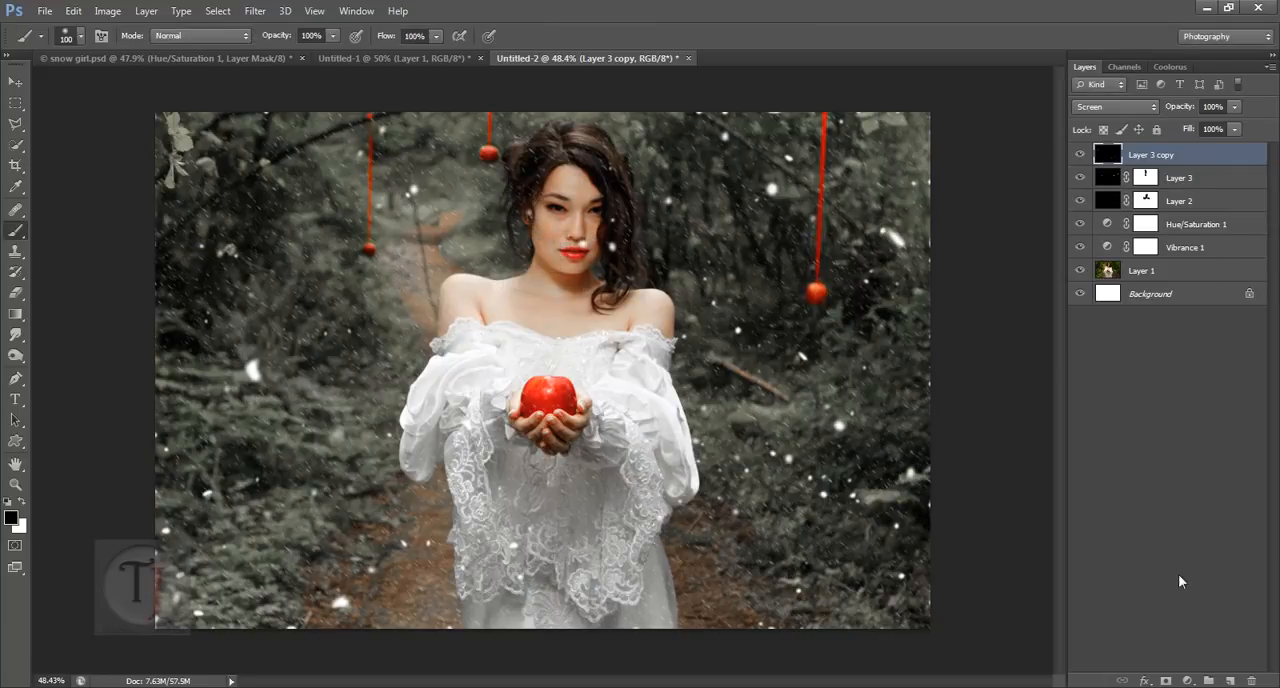
left_click(1165, 681)
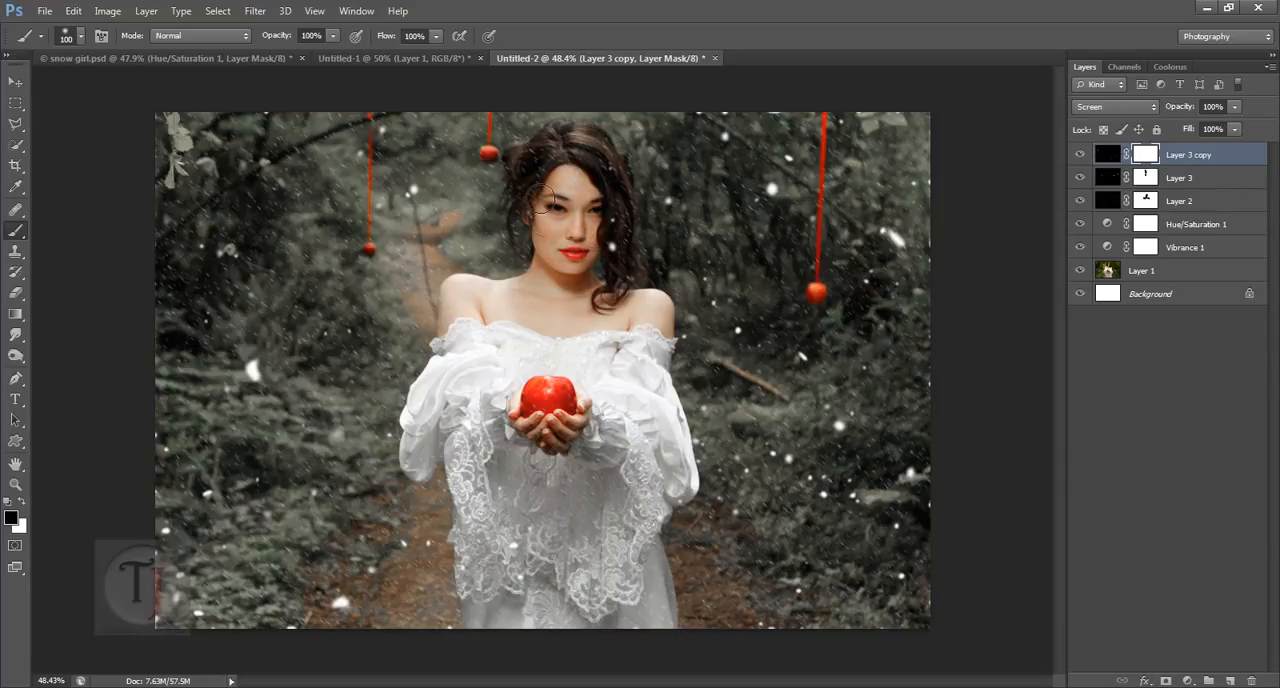
left_click_drag(524, 370, 523, 331)
Step: Turn on the Color Balance 1 layer in snow girl.psd and examine its Midtones and Shadows settings
left_click(237, 56)
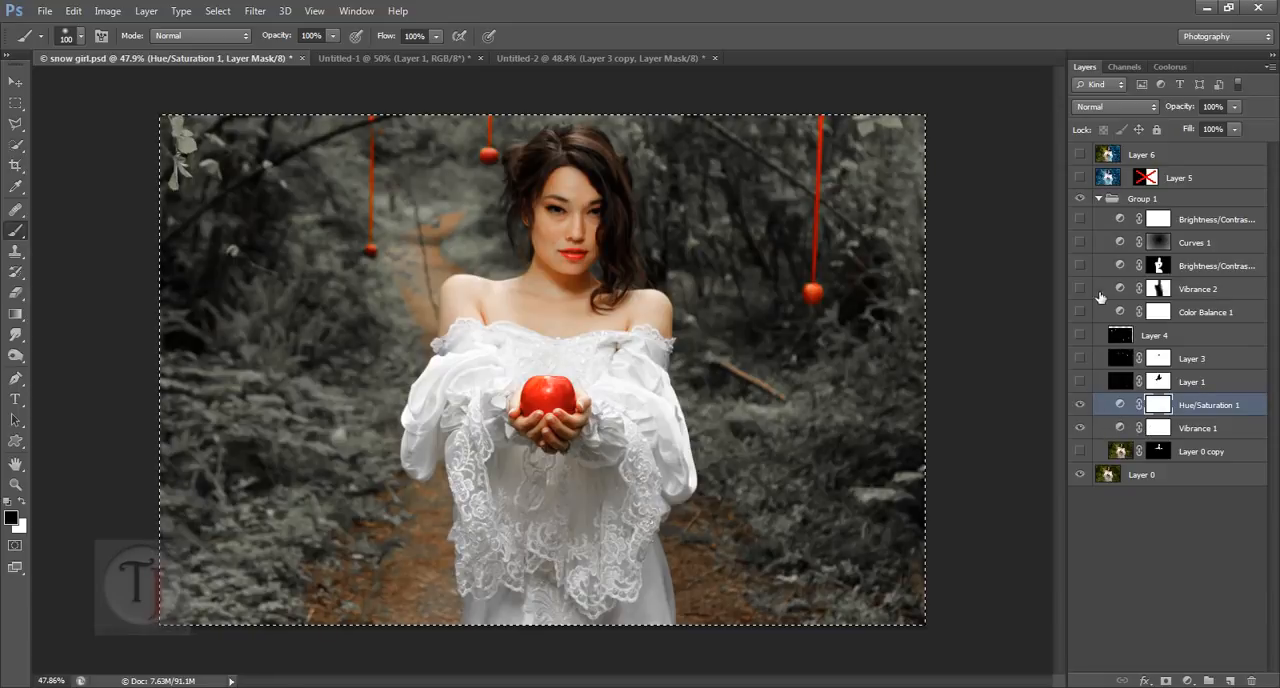
left_click(1117, 312)
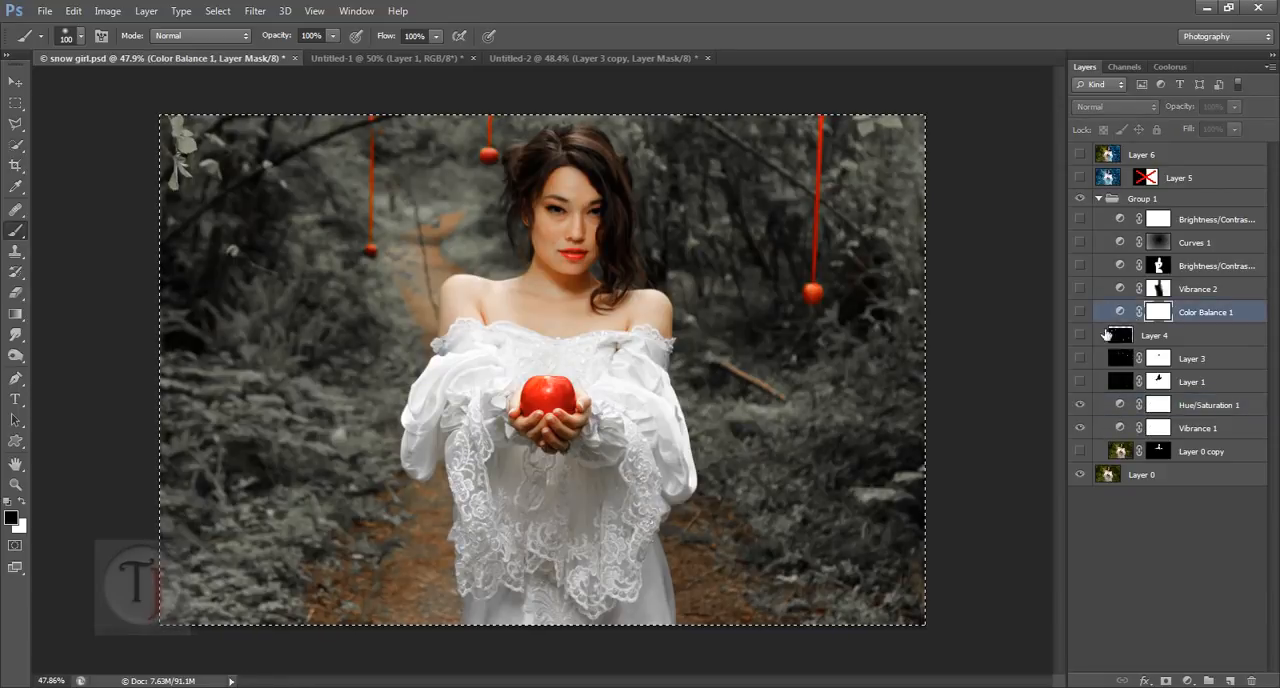
left_click(1080, 312)
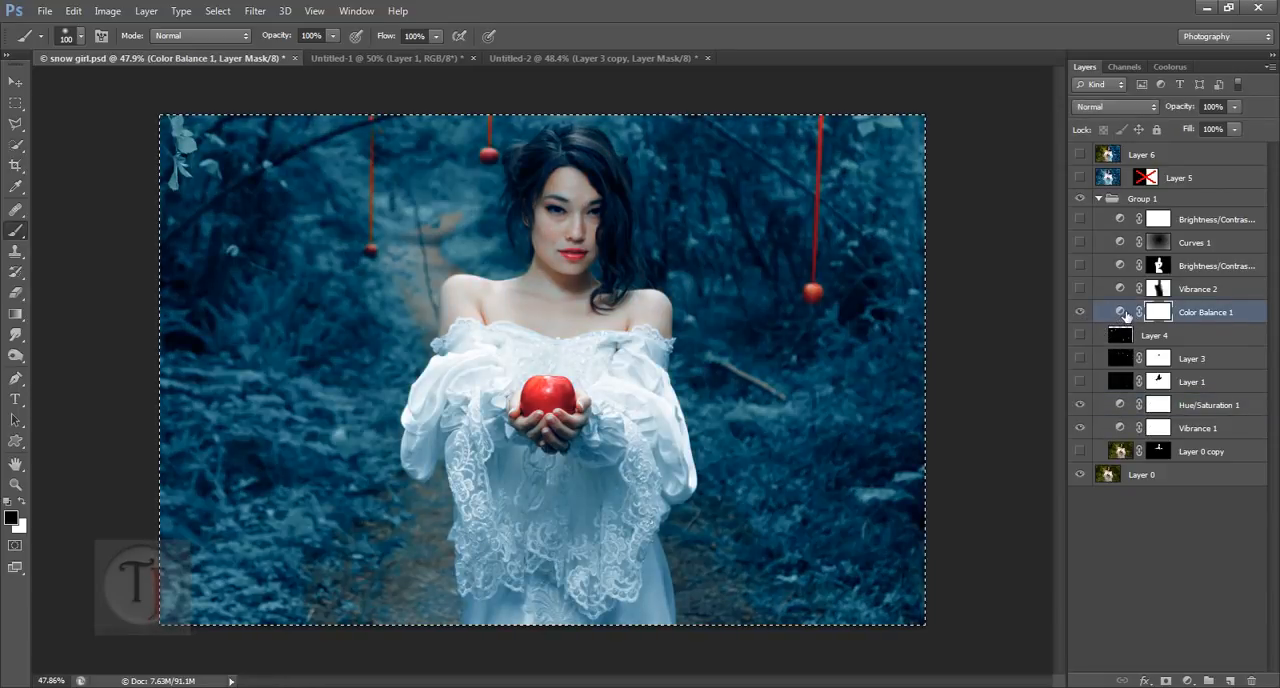
double_click(1119, 313)
left_click(992, 362)
left_click(992, 362)
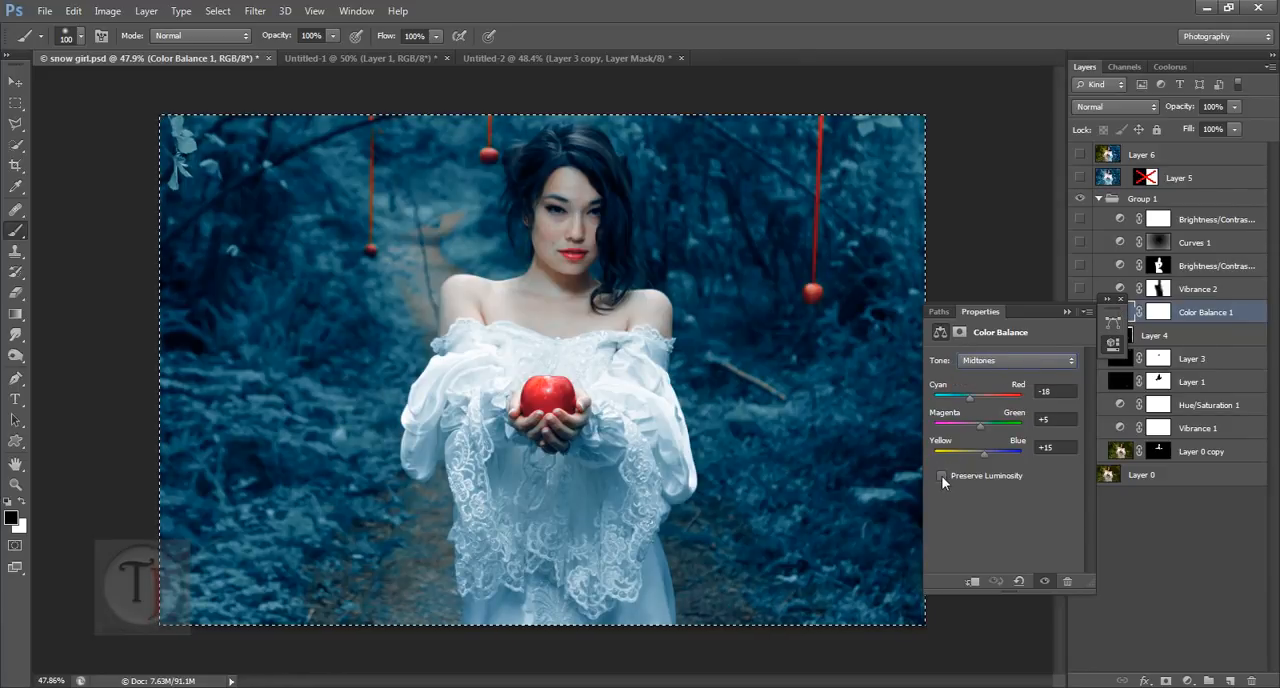
left_click(987, 362)
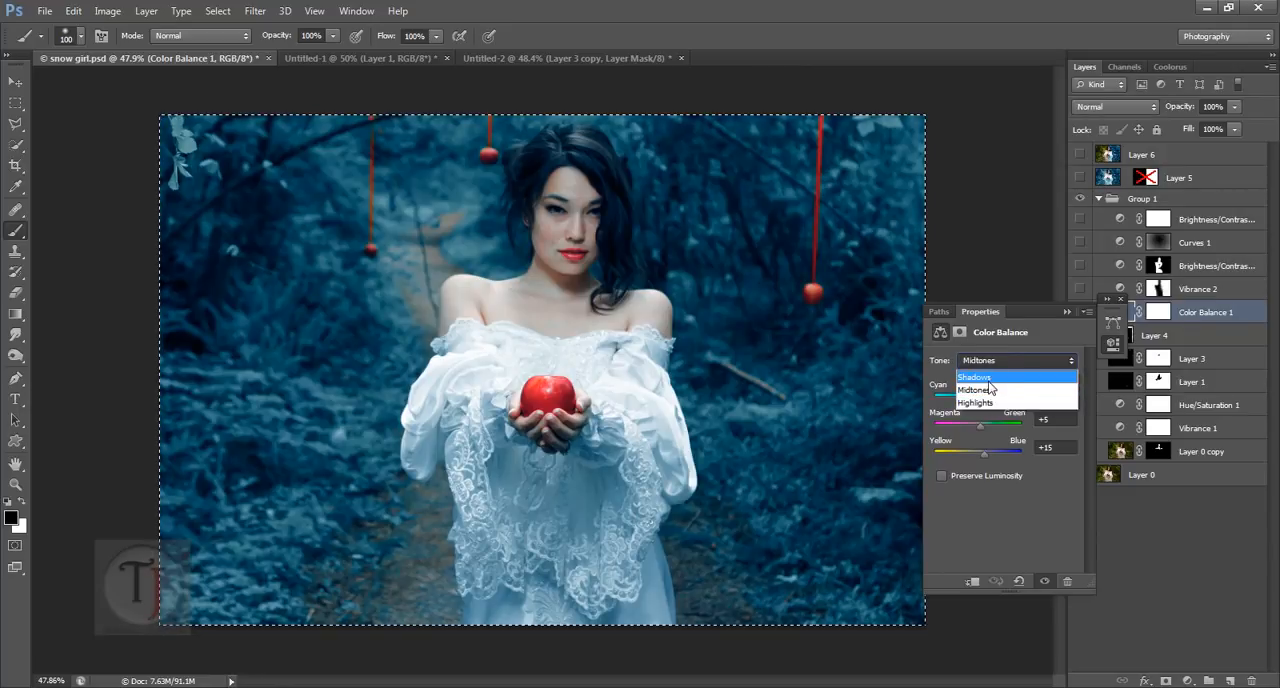
left_click(989, 380)
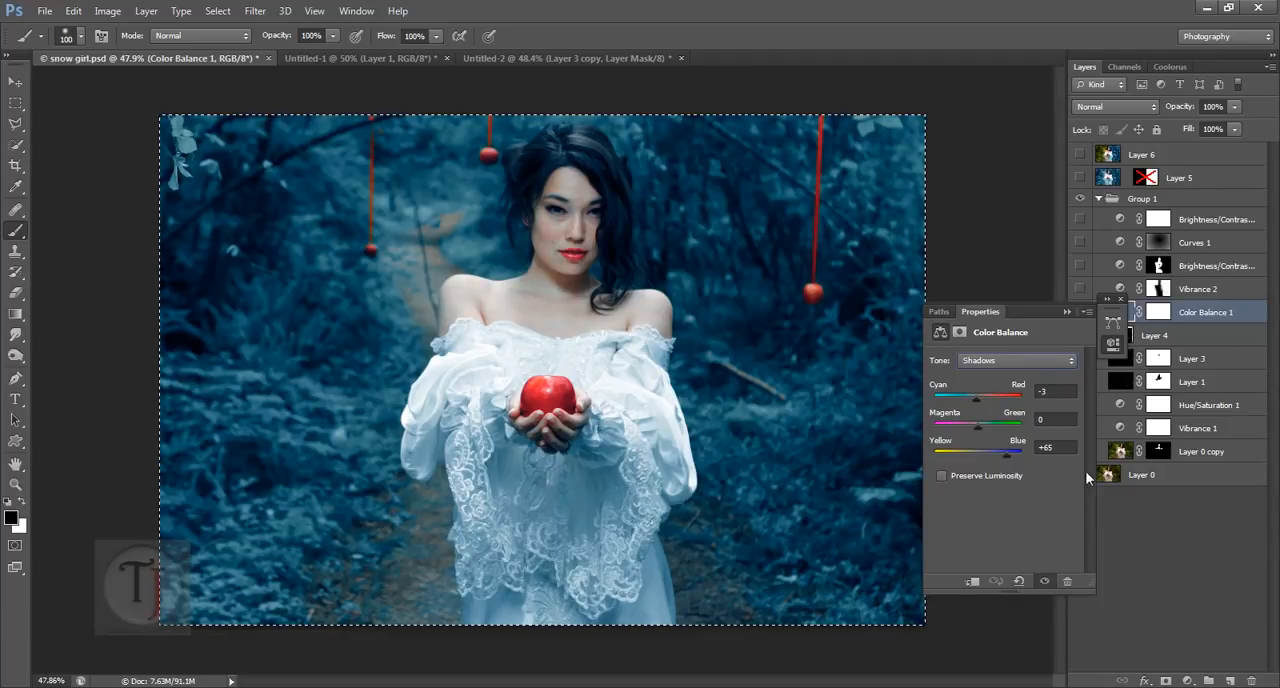
Step: Add a Color Balance adjustment layer above Layer 3 copy in Untitled-2, setting its Shadows to Cyan–Red -3 and Yellow–Blue +65
left_click(515, 57)
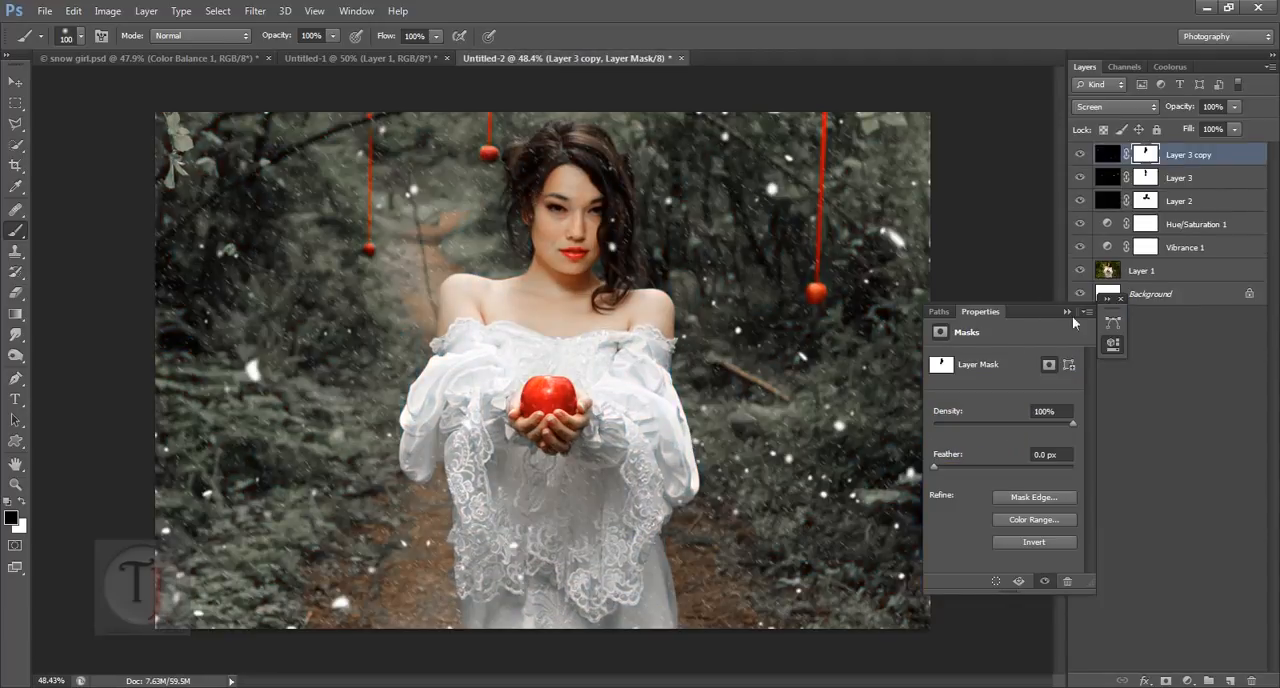
left_click(1067, 313)
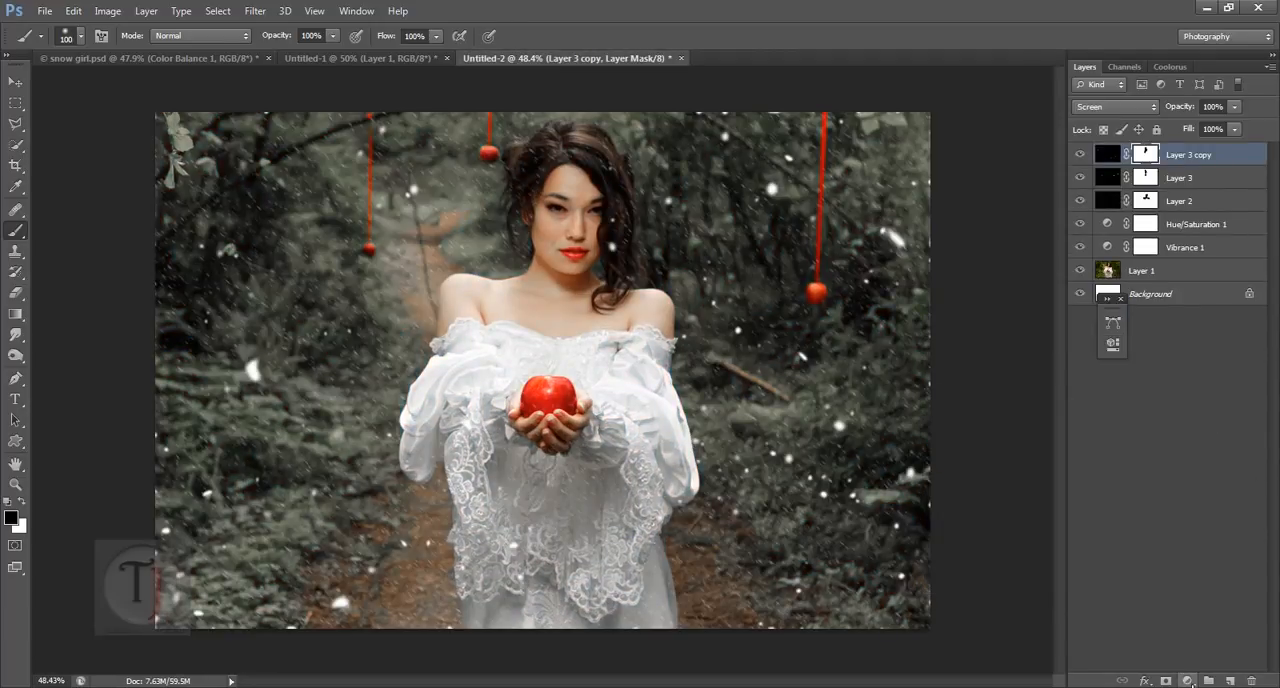
left_click(1187, 681)
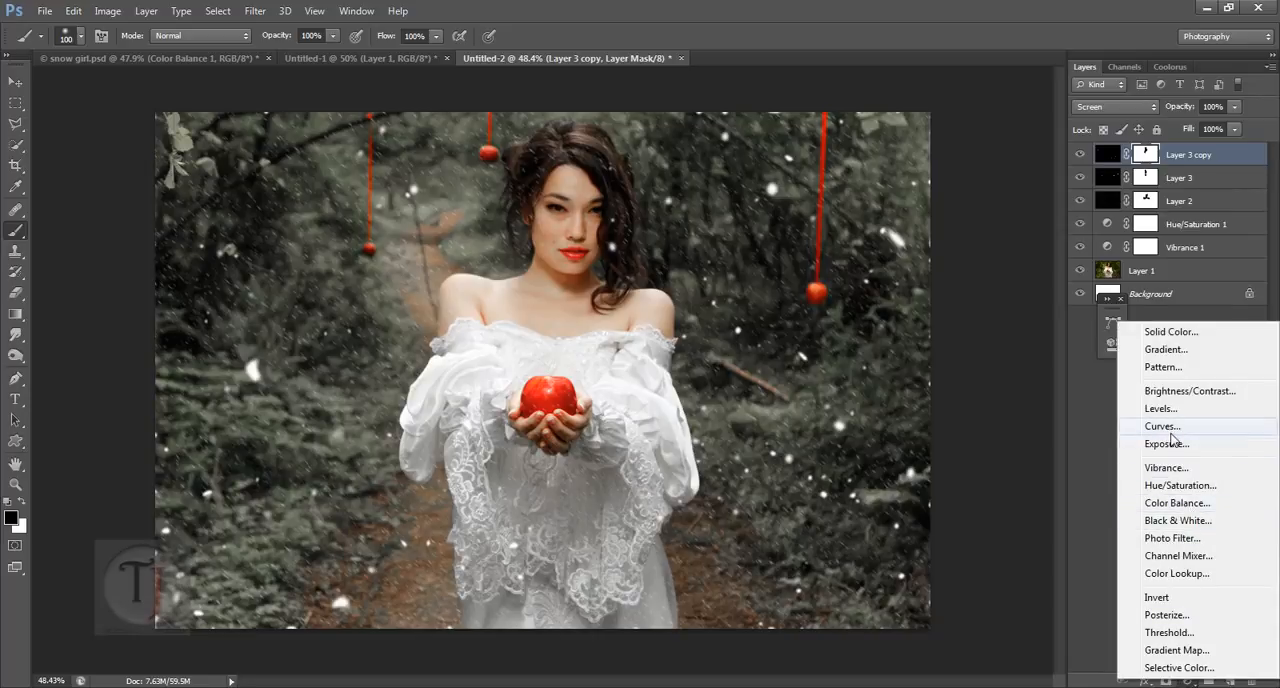
left_click(1172, 506)
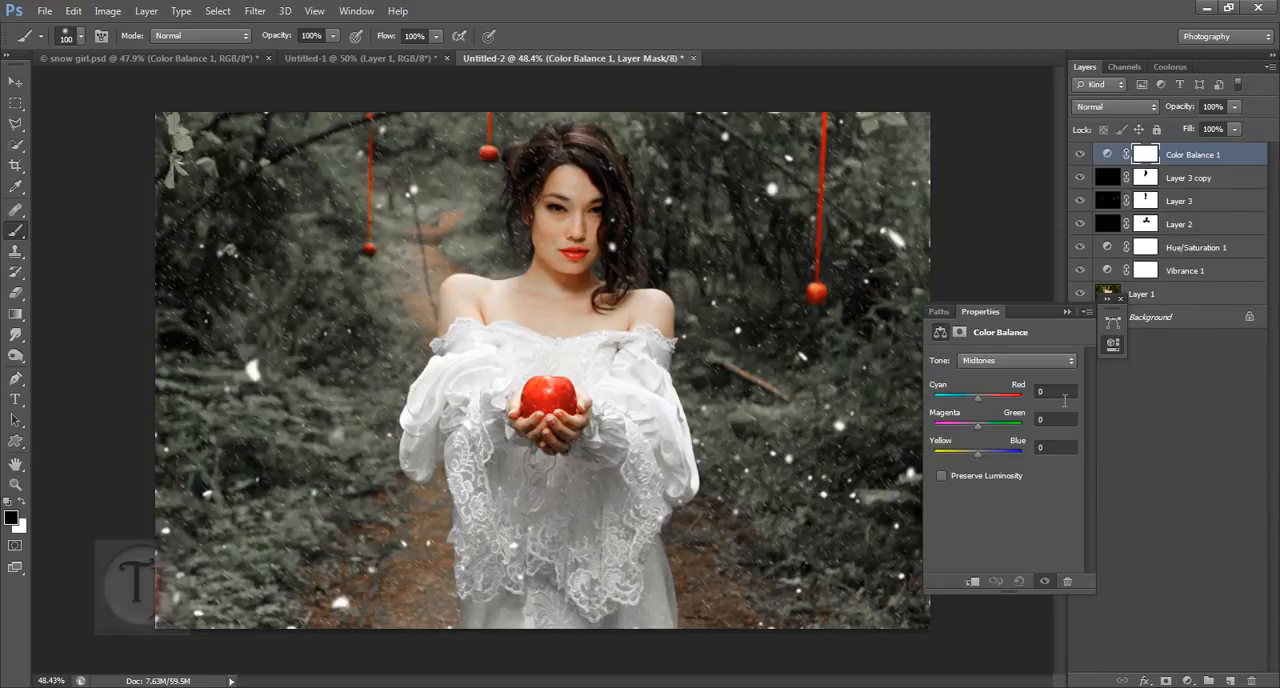
left_click(998, 360)
left_click(995, 380)
left_click(1057, 392)
type("-3")
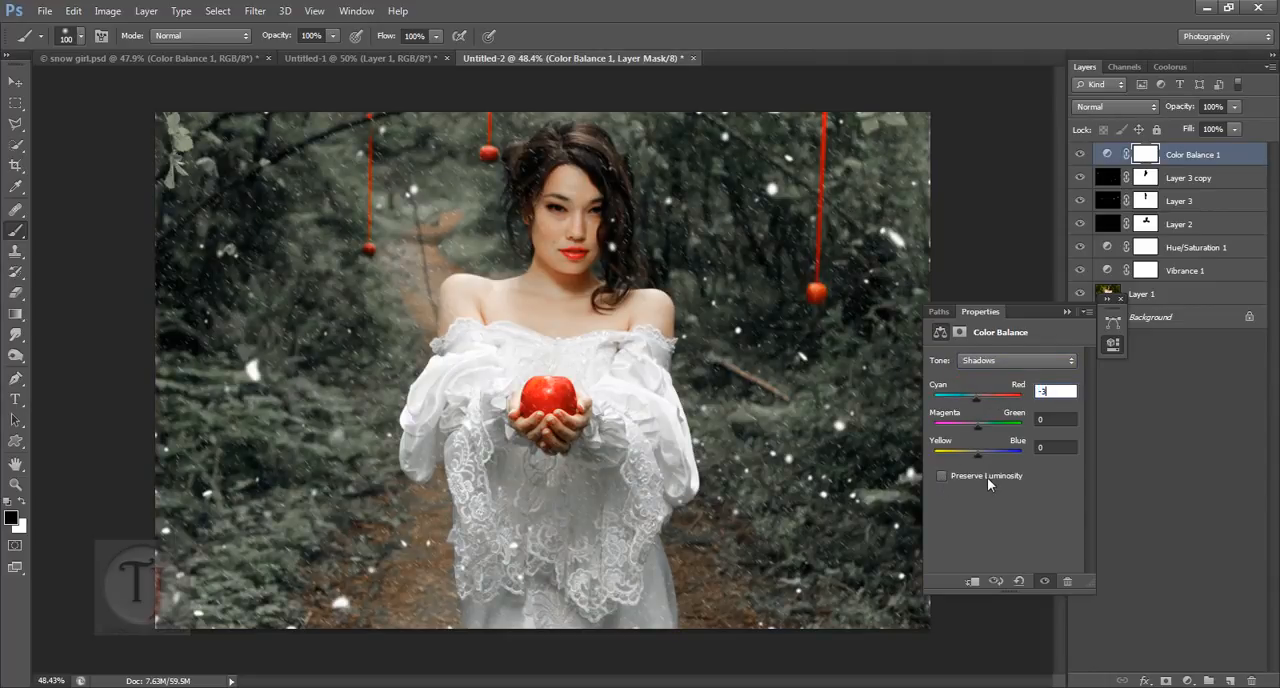
left_click(1036, 448)
type("65")
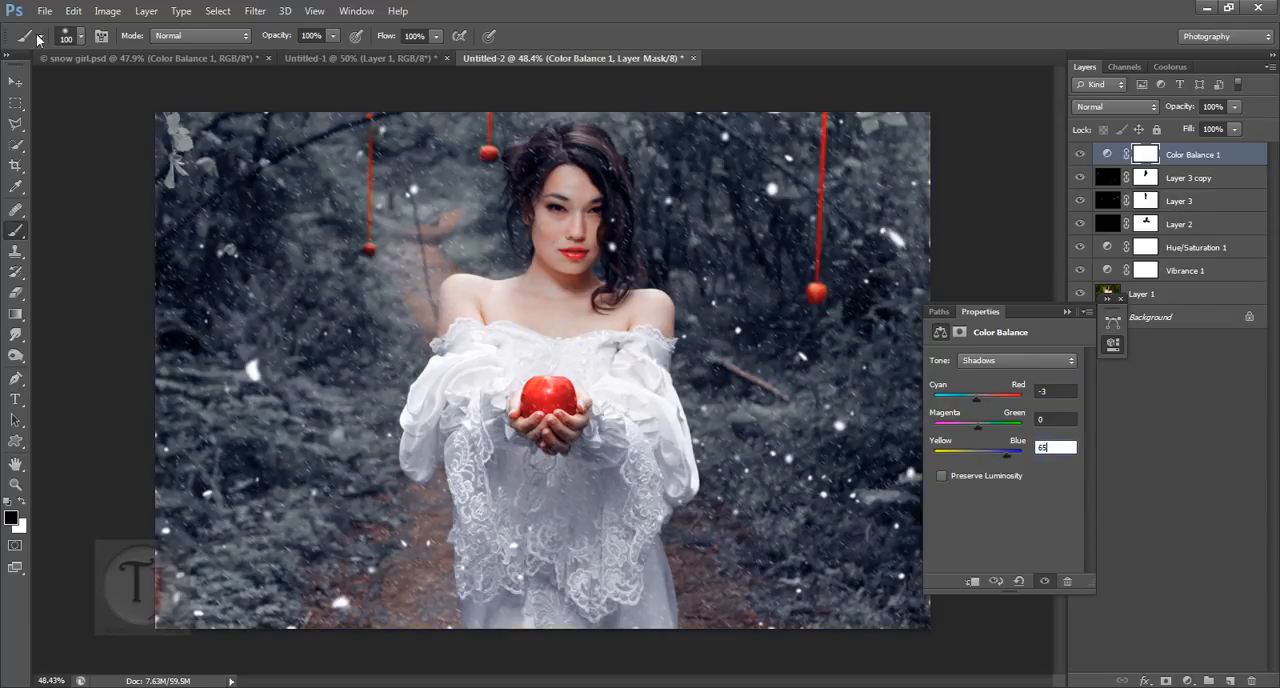
Step: Match the Midtones of Untitled-2's Color Balance to snow girl.psd: Cyan–Red -18, Magenta–Green +5, Yellow–Blue +15
left_click(88, 58)
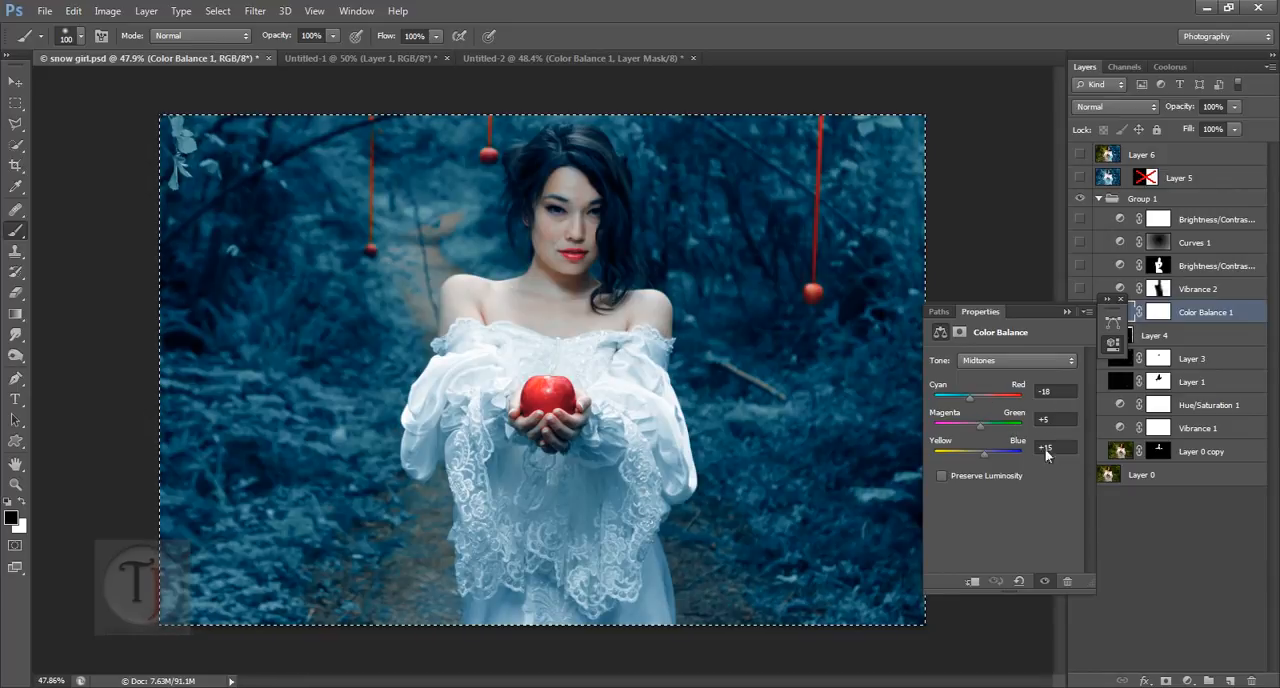
left_click(506, 58)
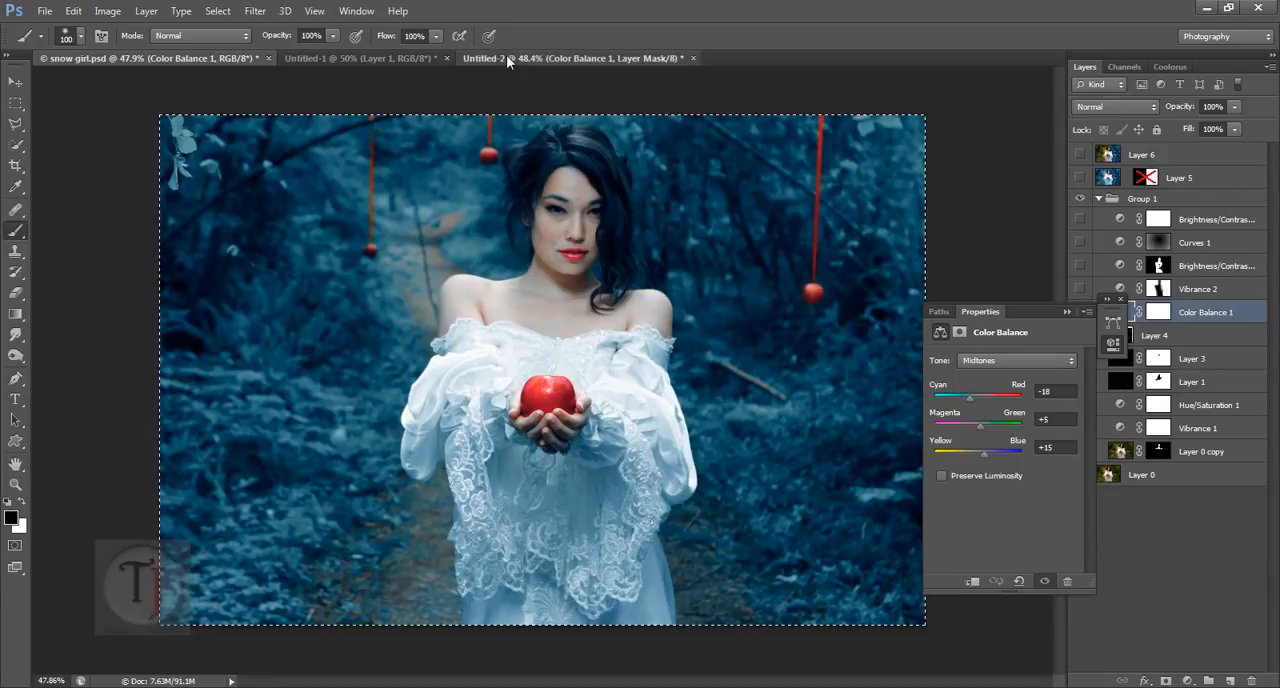
left_click(1058, 398)
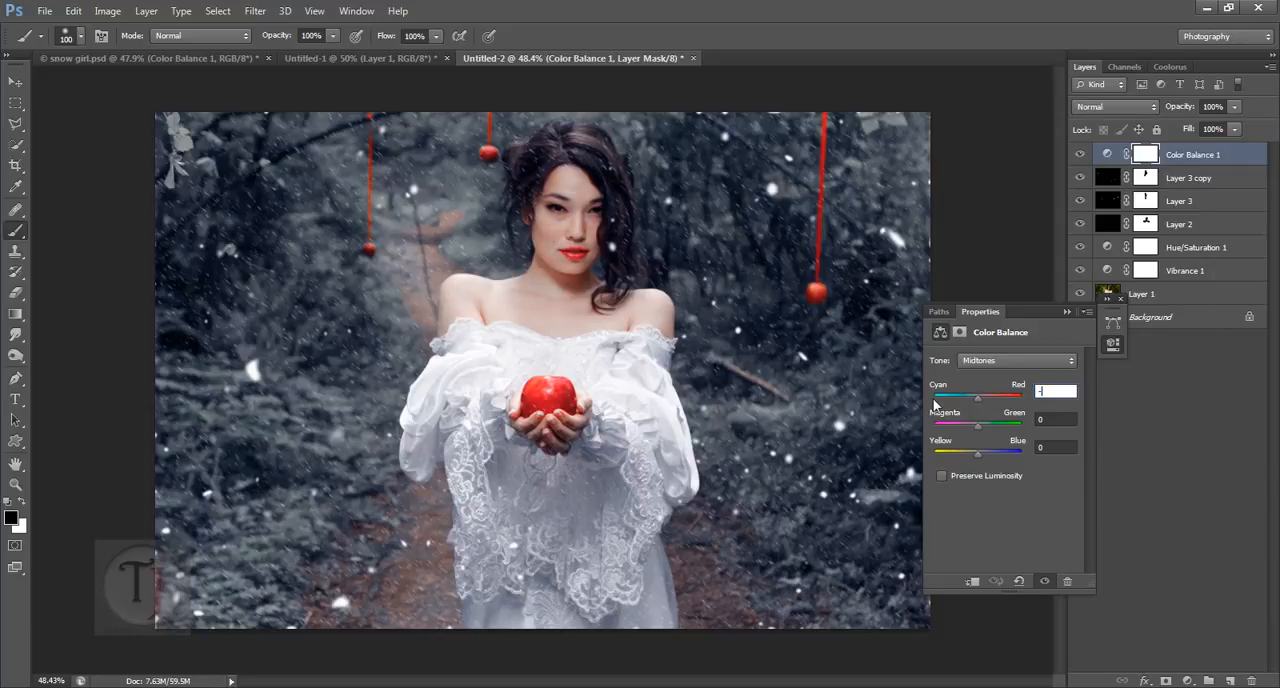
left_click(1066, 422)
type("5")
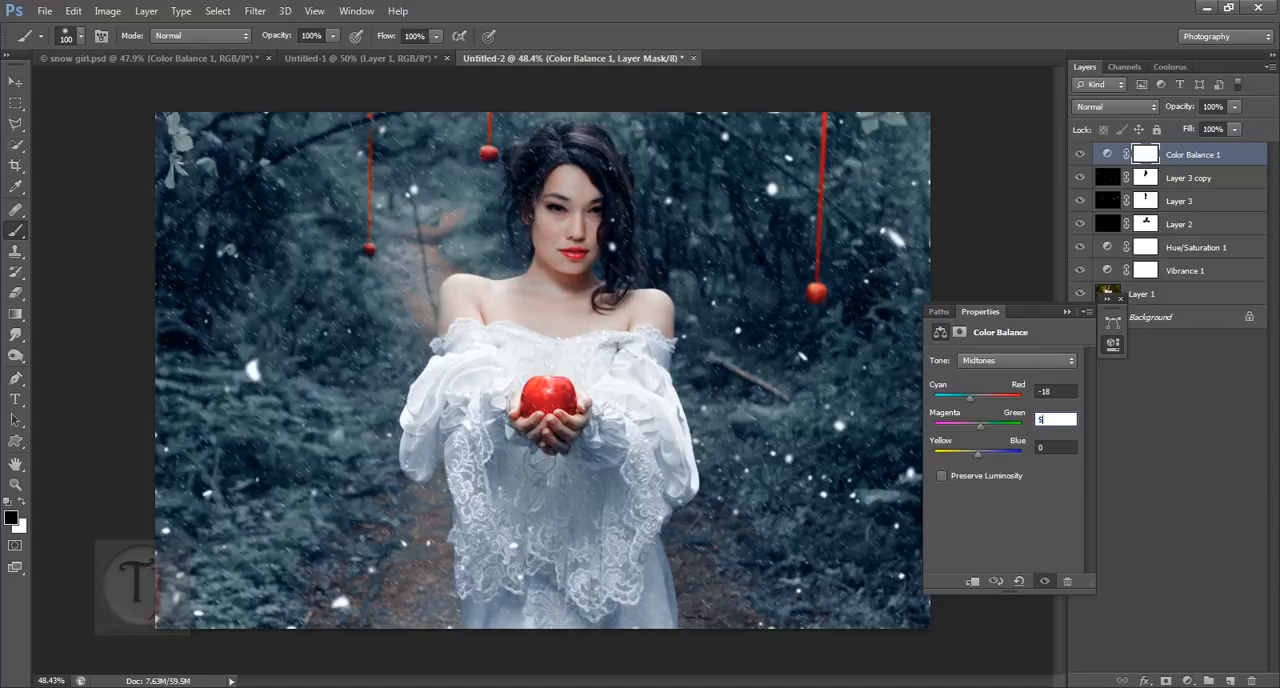
left_click(1062, 447)
Step: Check the Highlights of Color Balance 1 in snow girl.psd and set Cyan–Red to -53 for the Highlights in Untitled-2
left_click(100, 58)
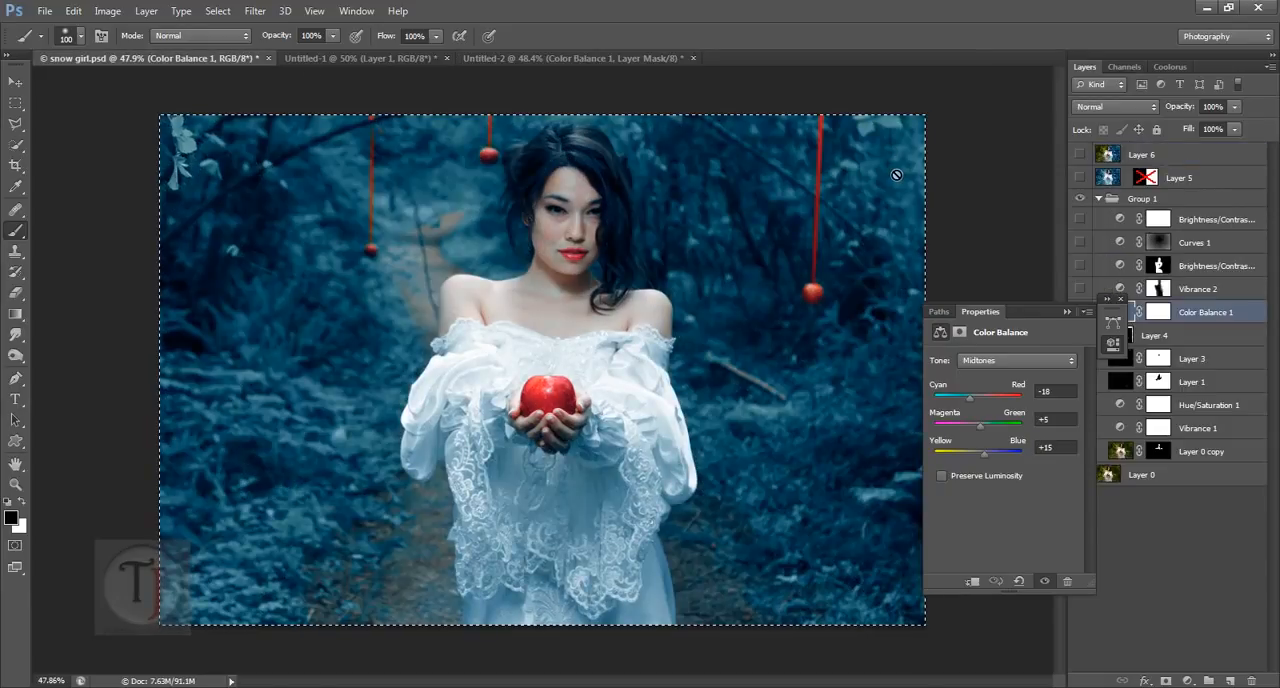
left_click(1005, 360)
left_click(1002, 404)
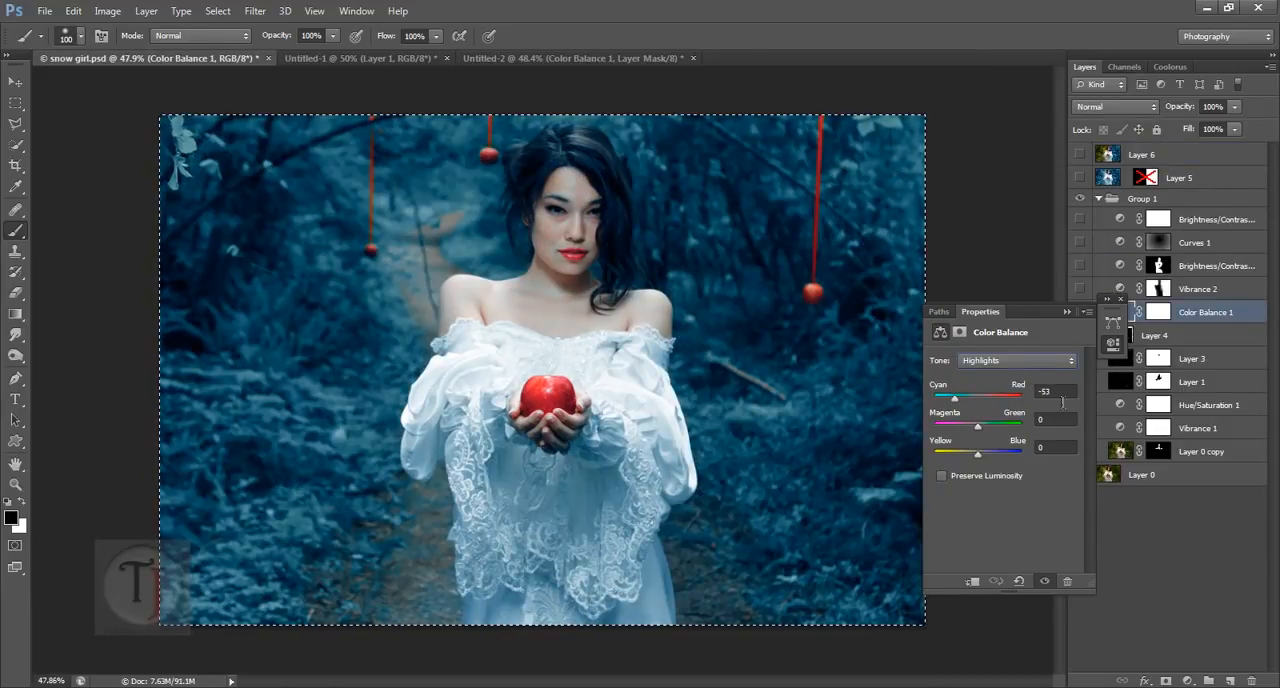
left_click(558, 58)
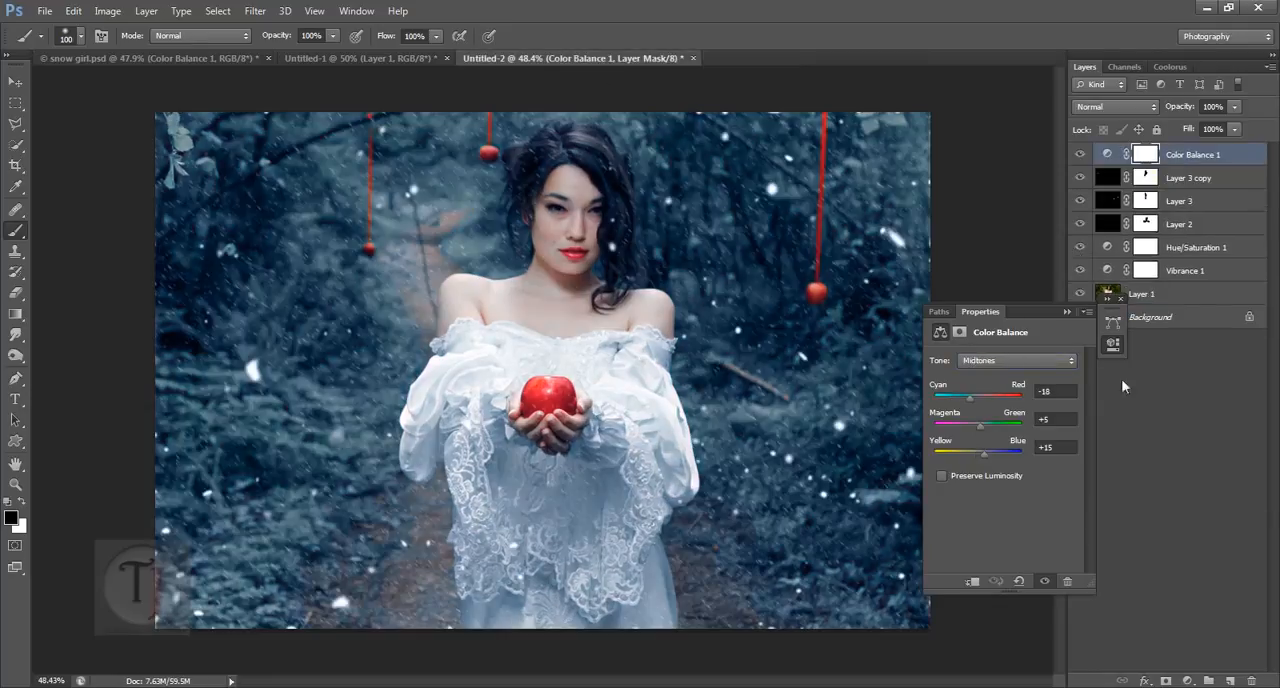
left_click(1005, 360)
left_click(1002, 403)
key("Return")
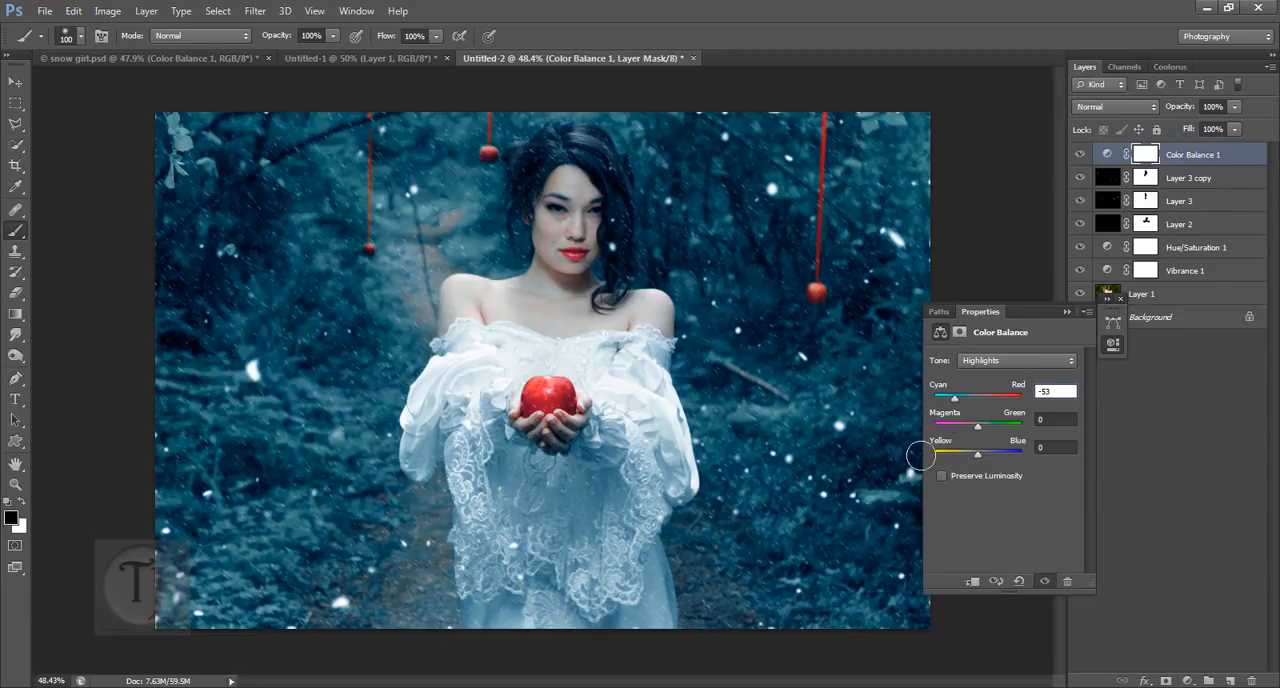
mouse_move(976, 455)
left_mouse_down()
mouse_move(960, 455)
mouse_move(978, 451)
left_mouse_up()
left_click(1116, 300)
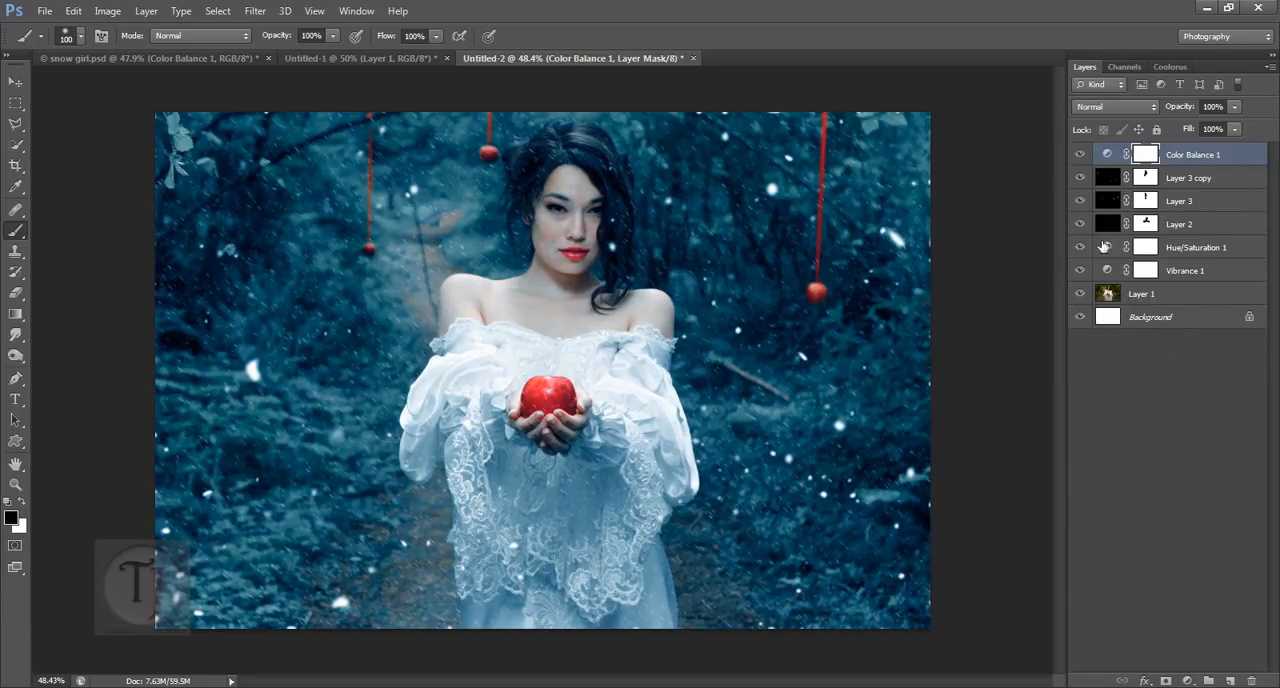
Step: Set the Hue/Saturation 1 saturation to +22 for Yellows and +37 for Greens, and compare the image with Color Balance off and on
double_click(1116, 249)
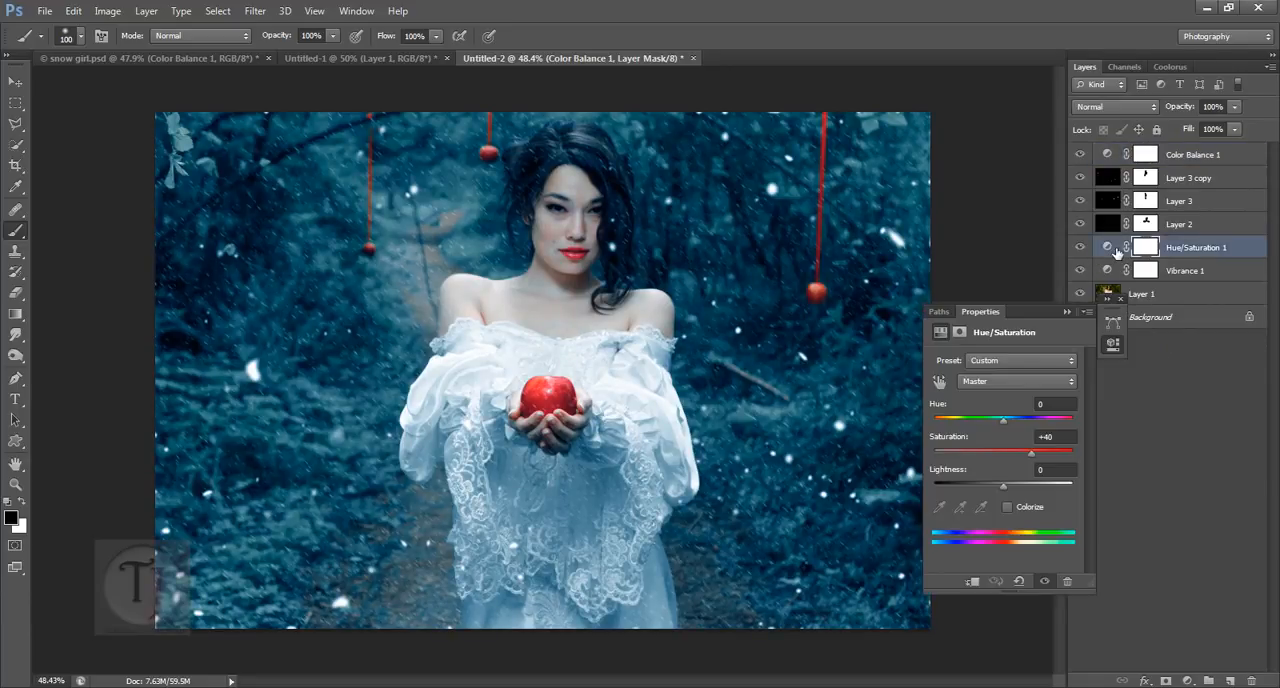
left_click(990, 381)
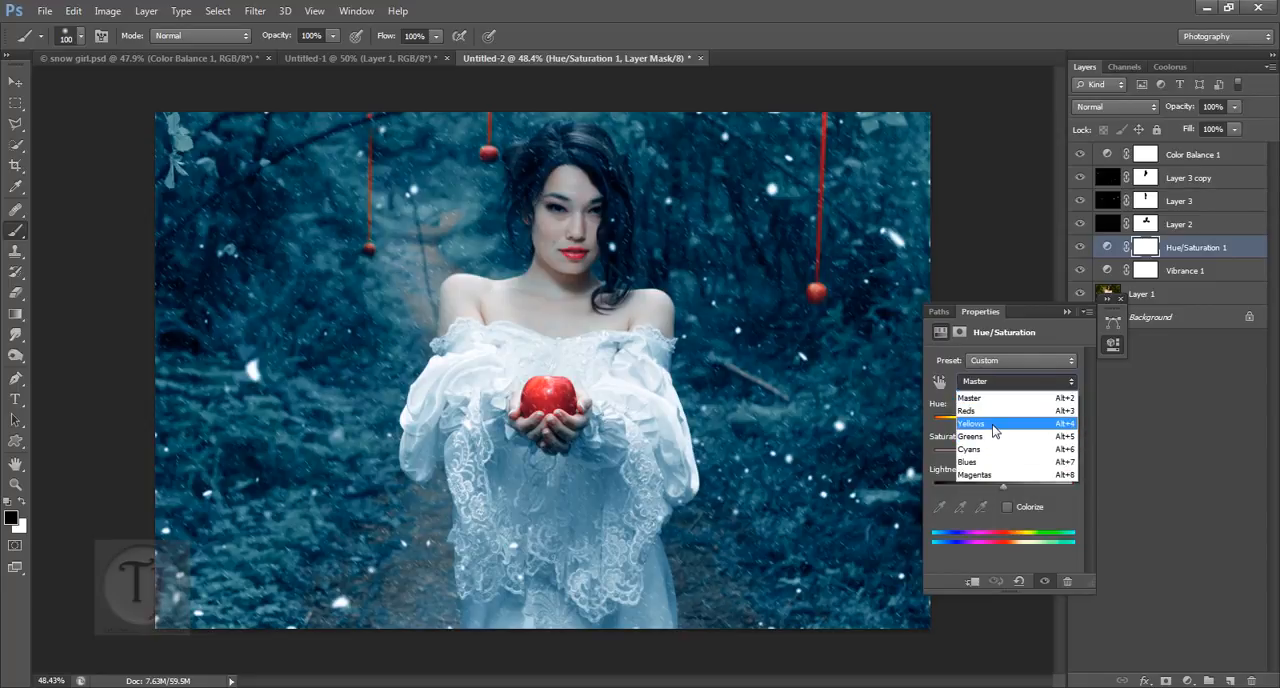
left_click(995, 431)
left_click_drag(1003, 459, 1017, 459)
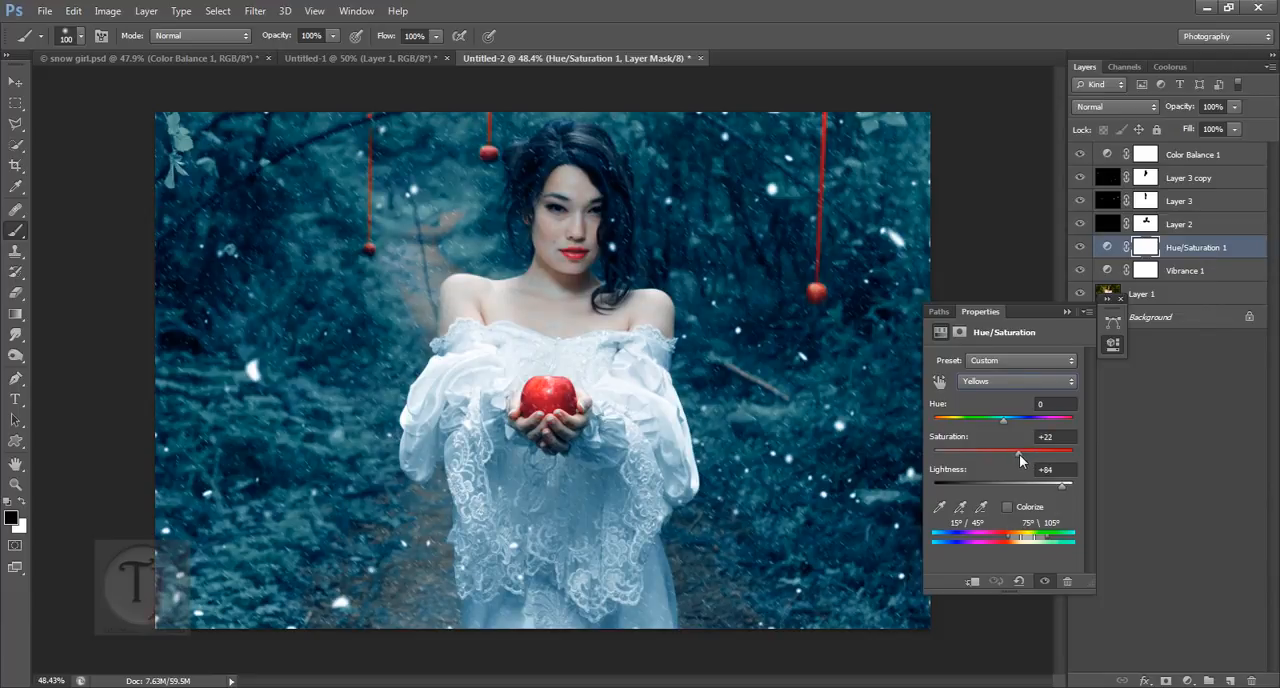
left_click(1010, 385)
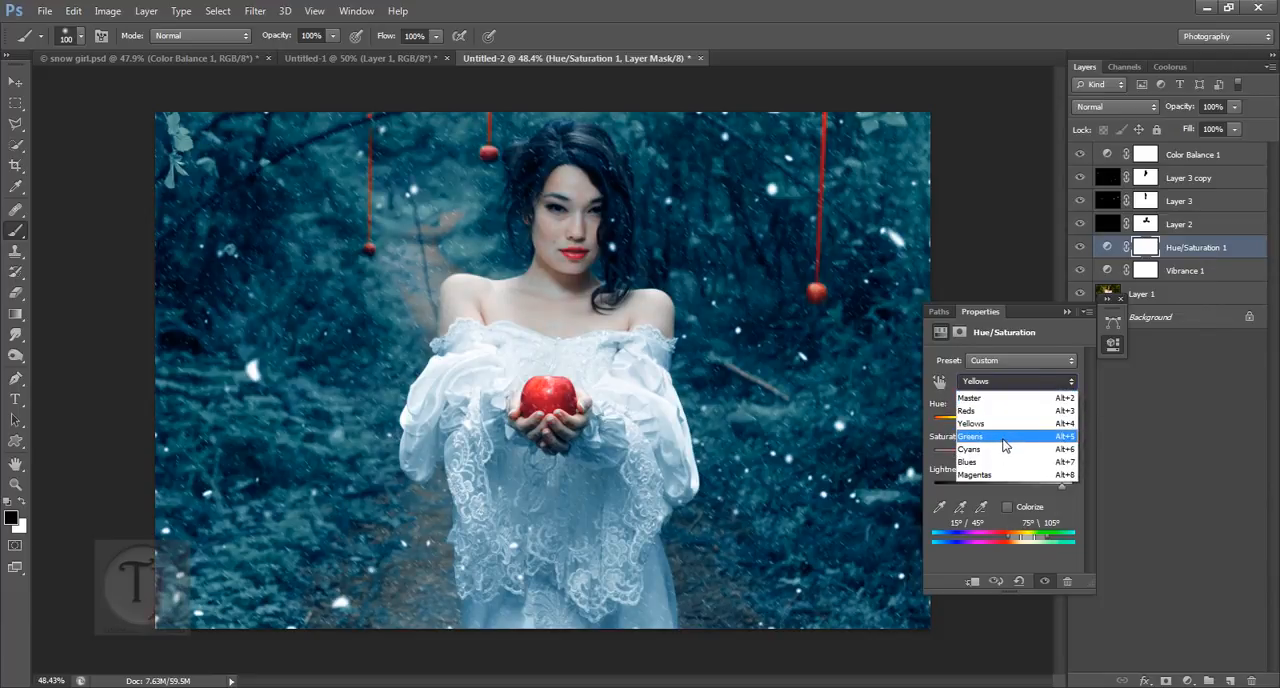
left_click(1004, 445)
left_click_drag(1005, 459, 1025, 457)
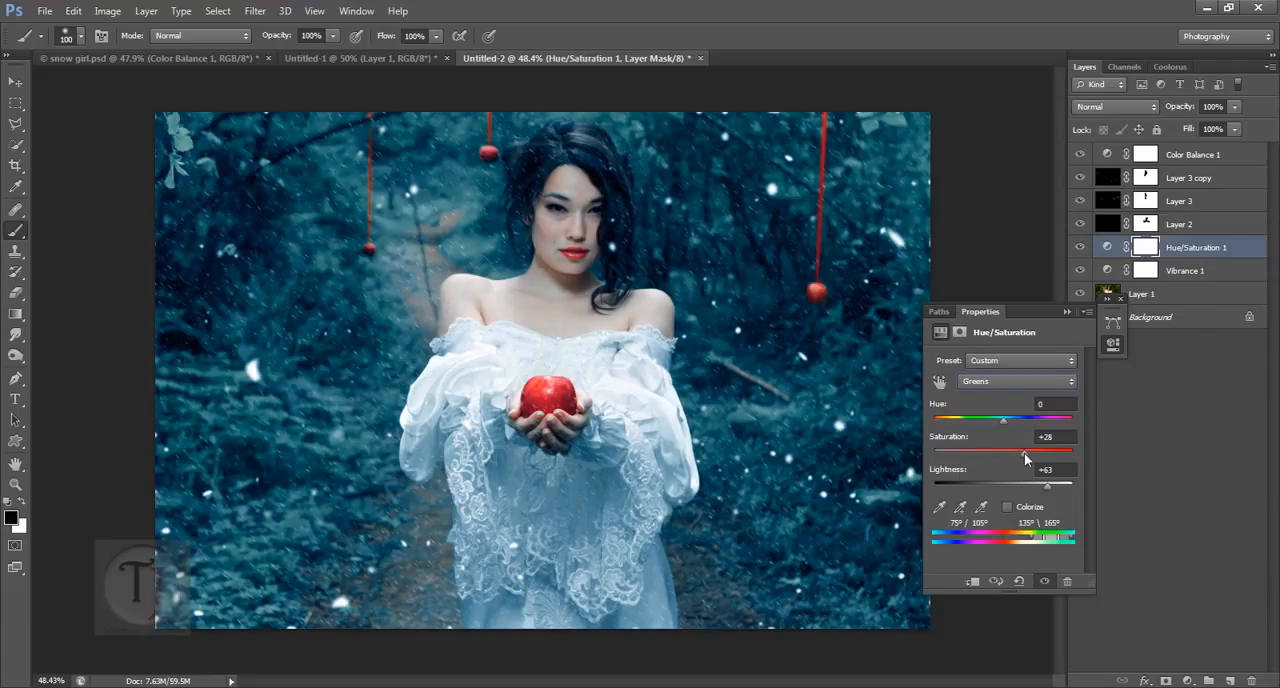
left_click(1066, 311)
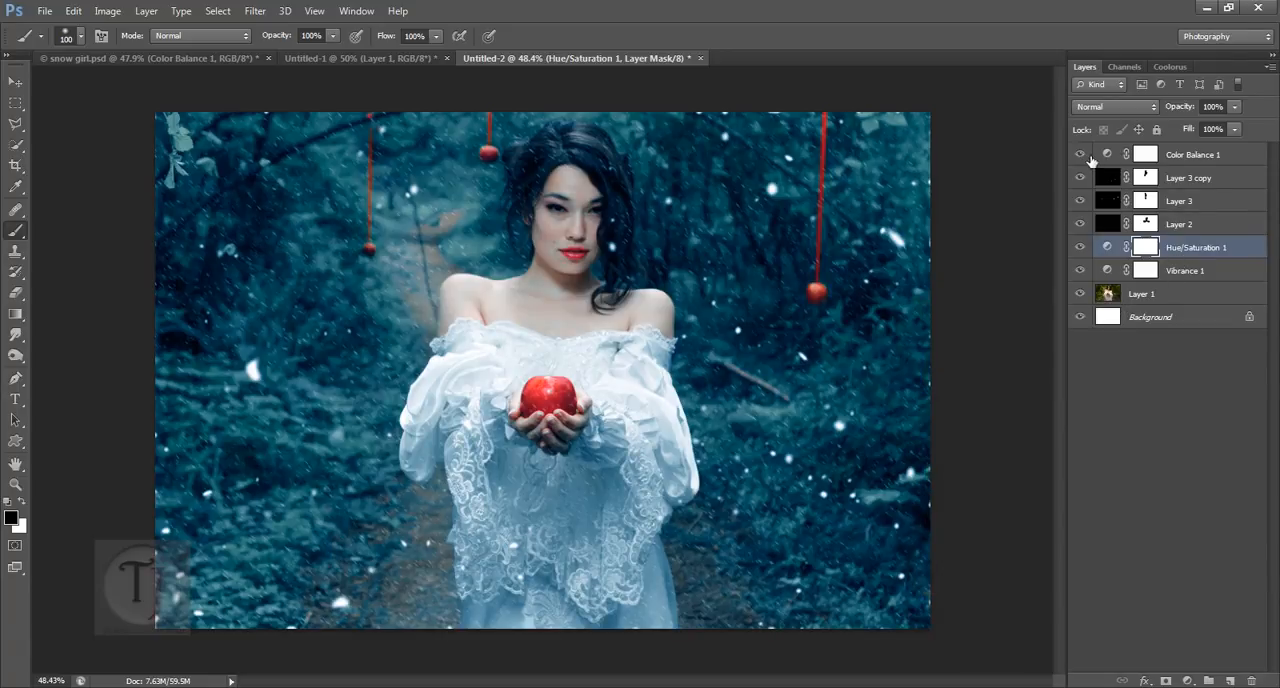
left_click(1080, 155)
left_click(1080, 155)
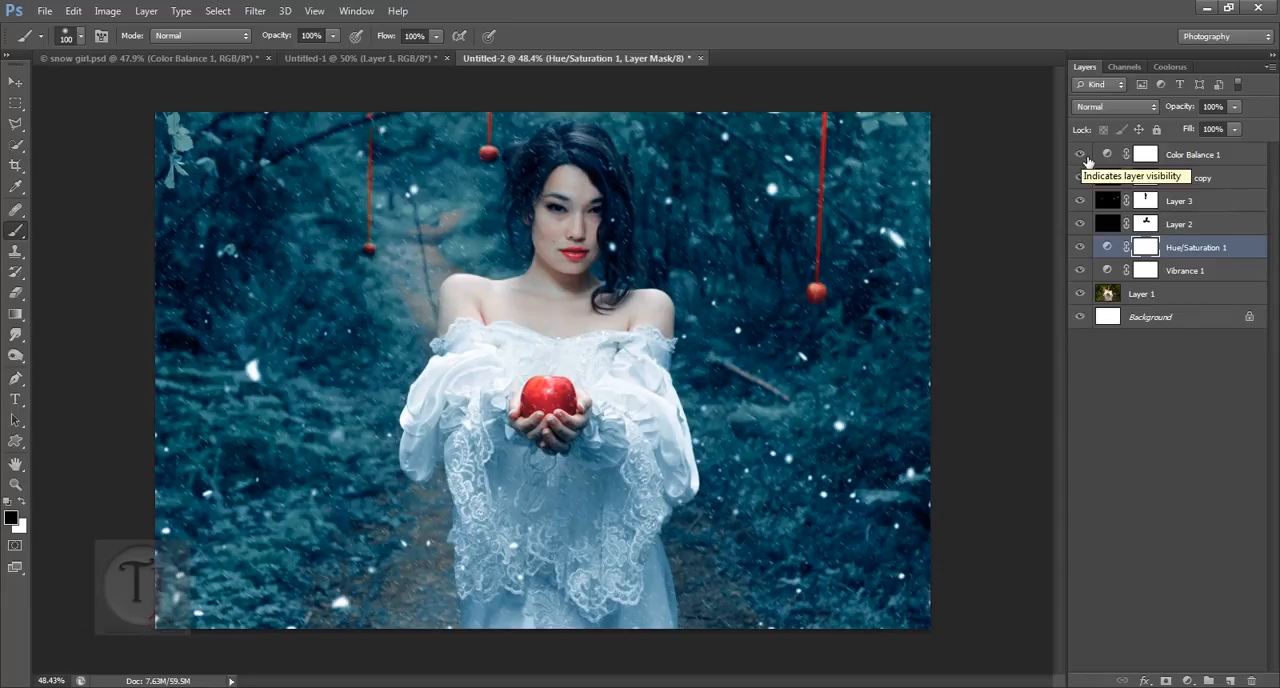
Step: Check Vibrance 2 in snow girl.psd and add a Vibrance adjustment layer with lowered vibrance above Color Balance 1 in Untitled-2
left_click(243, 60)
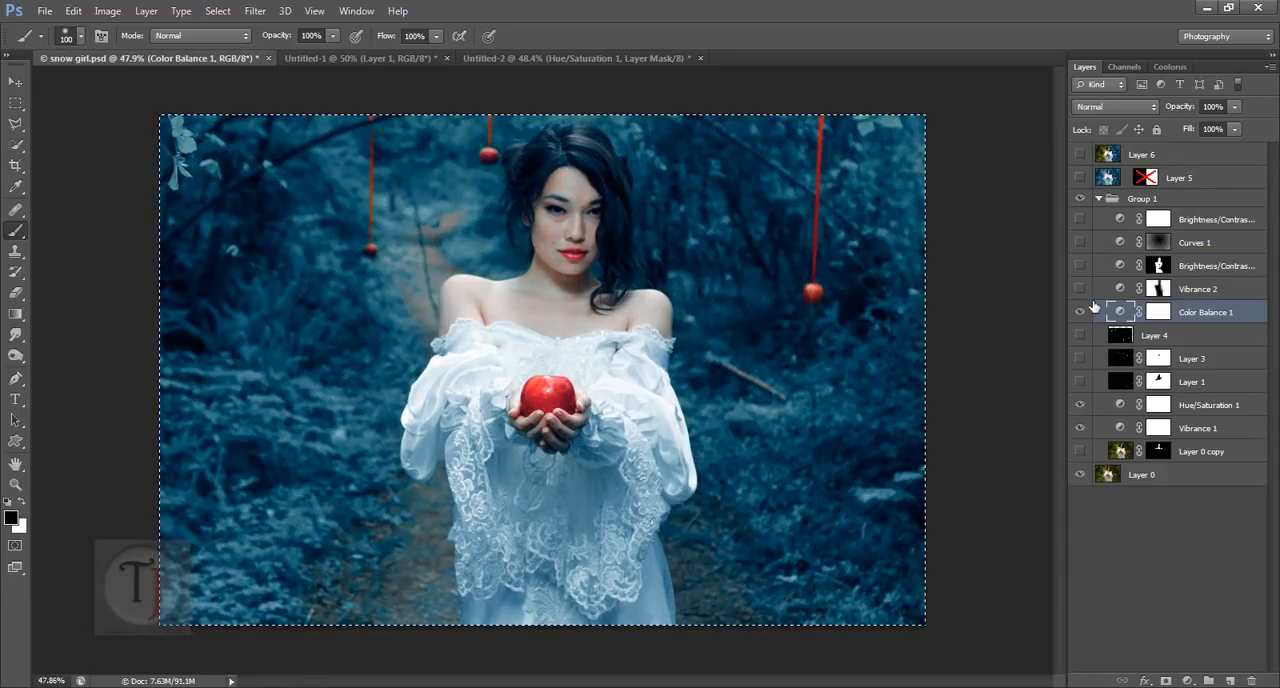
left_click(1231, 296)
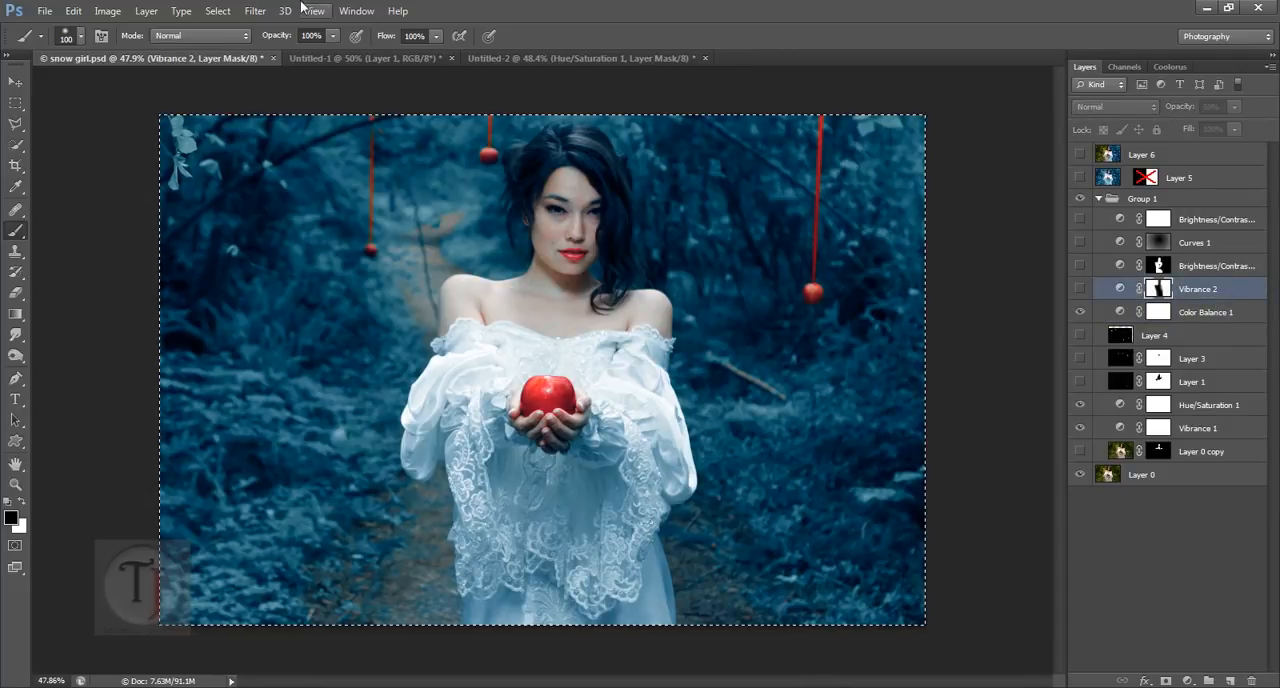
left_click(555, 55)
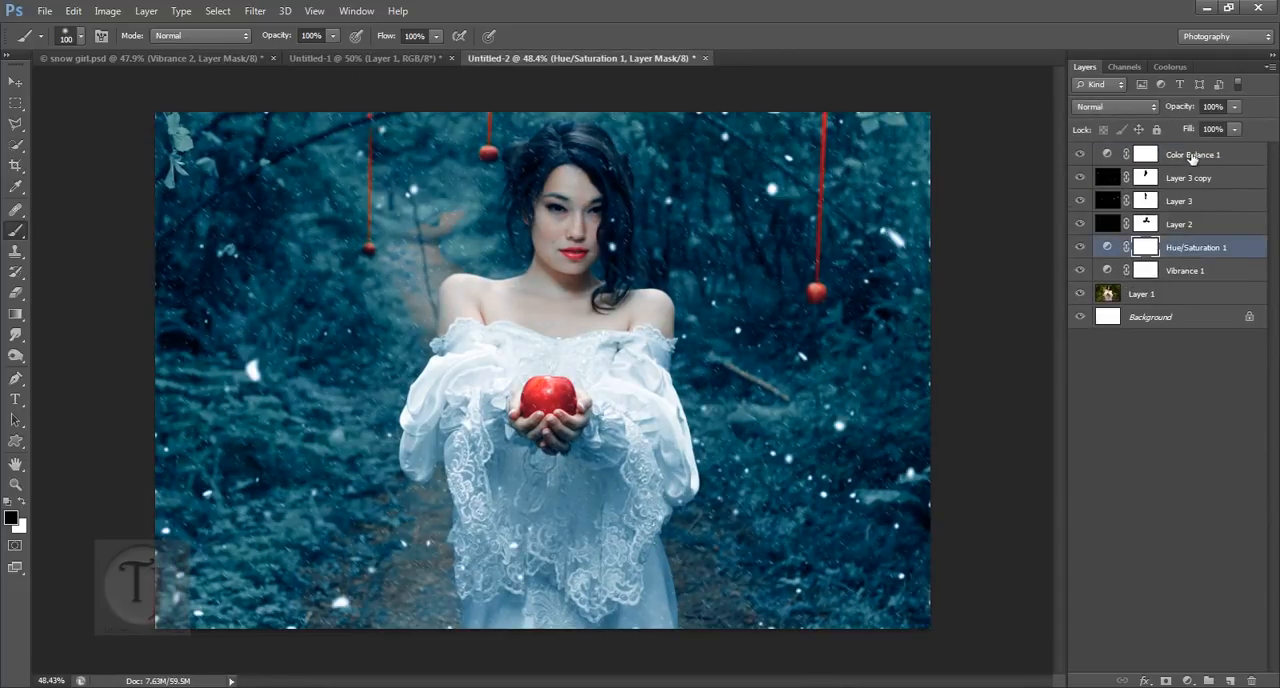
left_click(1192, 157)
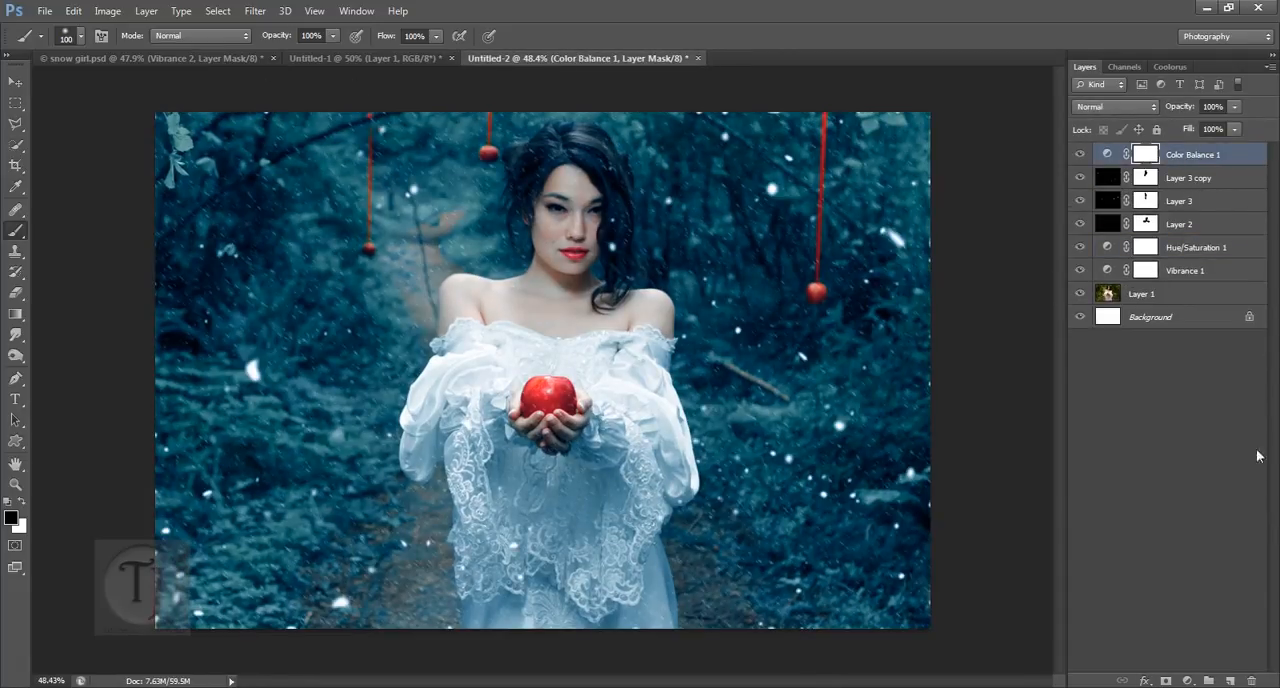
left_click(1187, 681)
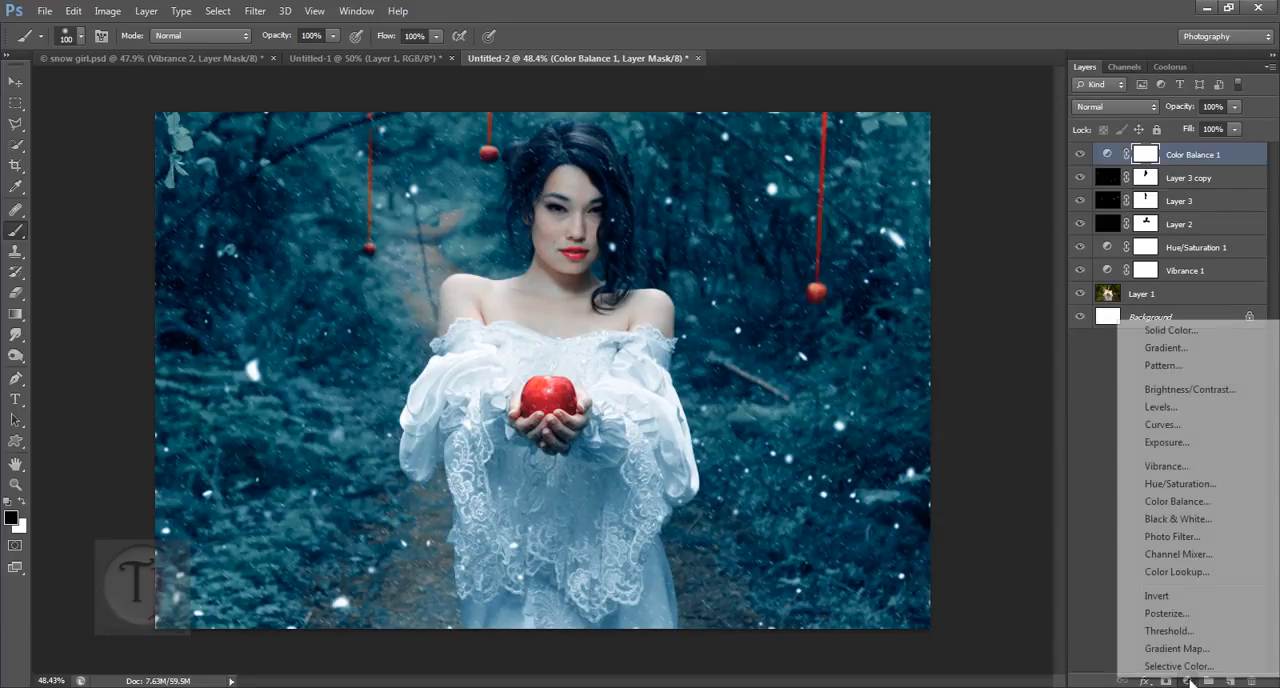
left_click(1168, 466)
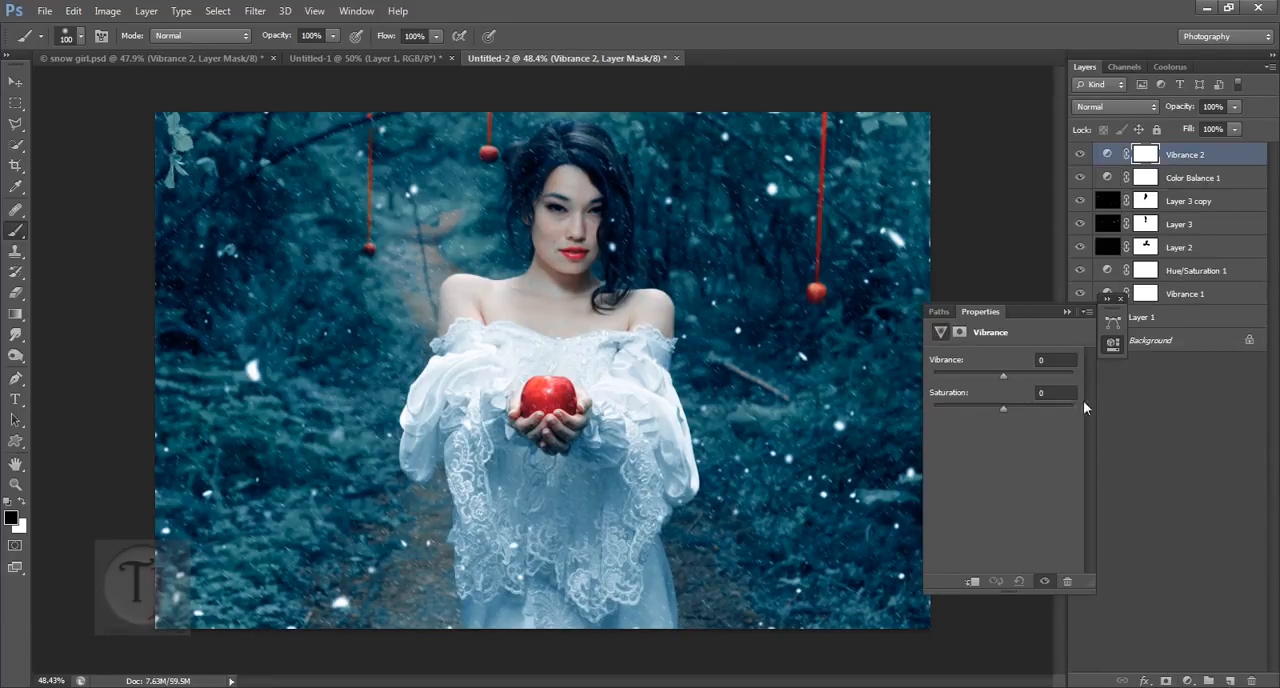
left_click_drag(977, 374, 989, 374)
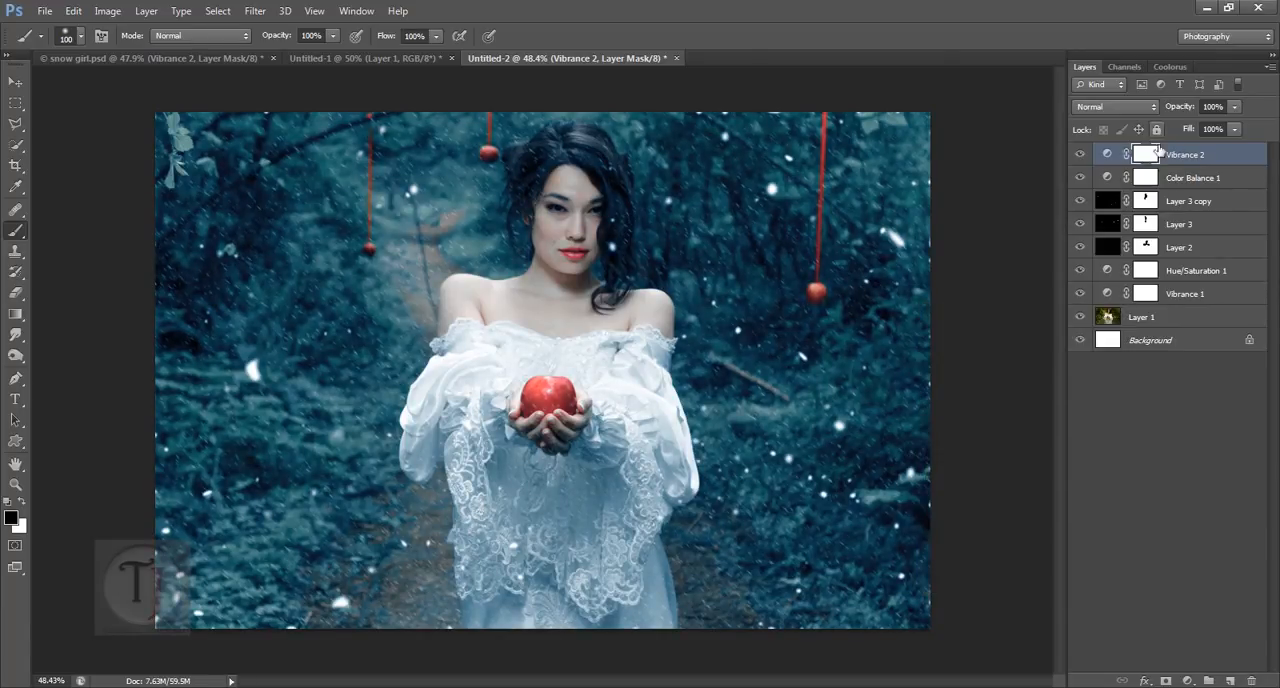
left_click(1120, 299)
Step: Paint black over the woman on the Vibrance 2 mask with a 175 px brush and set the layer's opacity to 88%
key("bracketright")
key("bracketright")
key("bracketright")
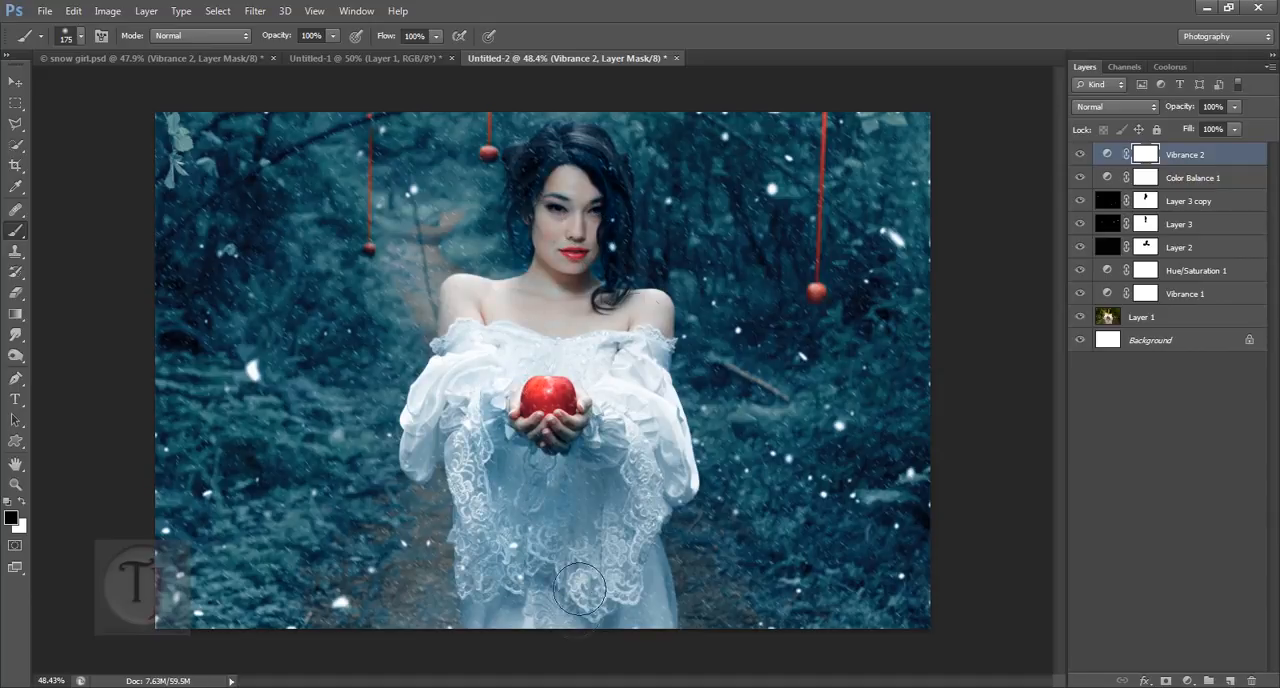
mouse_move(609, 420)
left_mouse_down()
mouse_move(584, 546)
mouse_move(614, 672)
mouse_move(601, 623)
left_mouse_up()
left_click(1080, 155)
left_click_drag(1190, 110, 1126, 117)
left_click(1086, 158)
left_click(1086, 158)
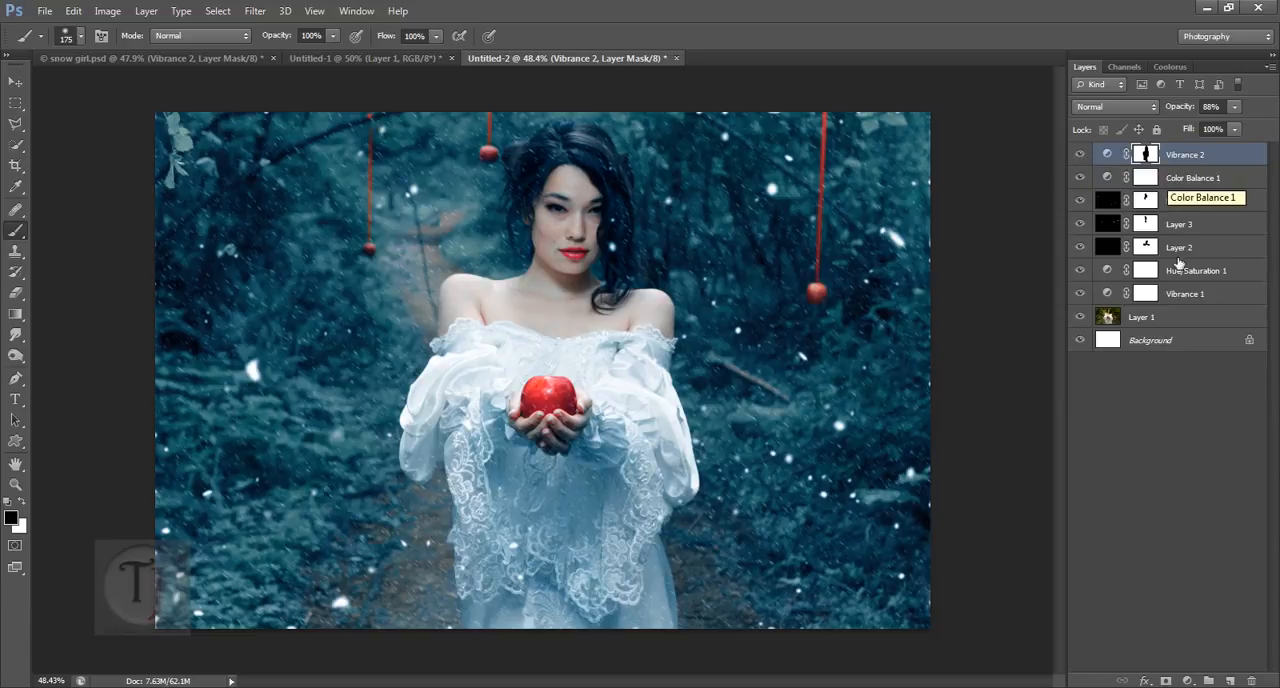
Step: Add a Brightness/Contrast adjustment layer with Contrast 48 above Vibrance 2 in Untitled-2, and compare the image with it off and on
left_click(162, 60)
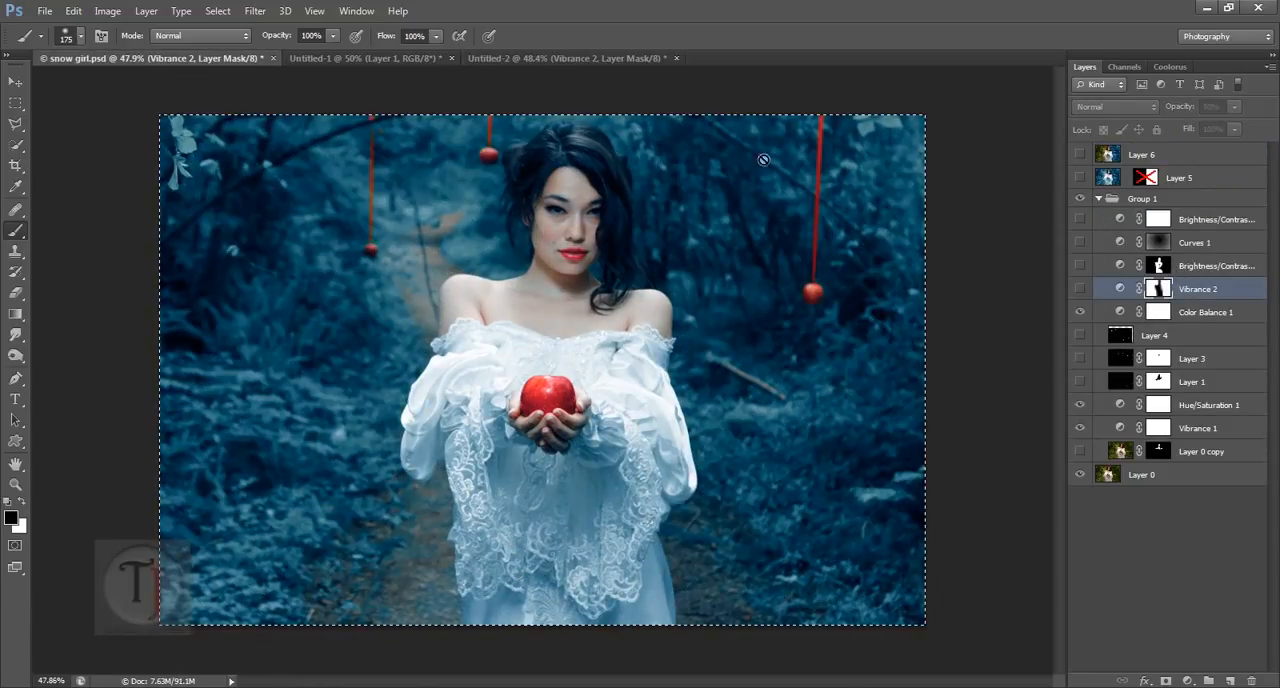
left_click(585, 59)
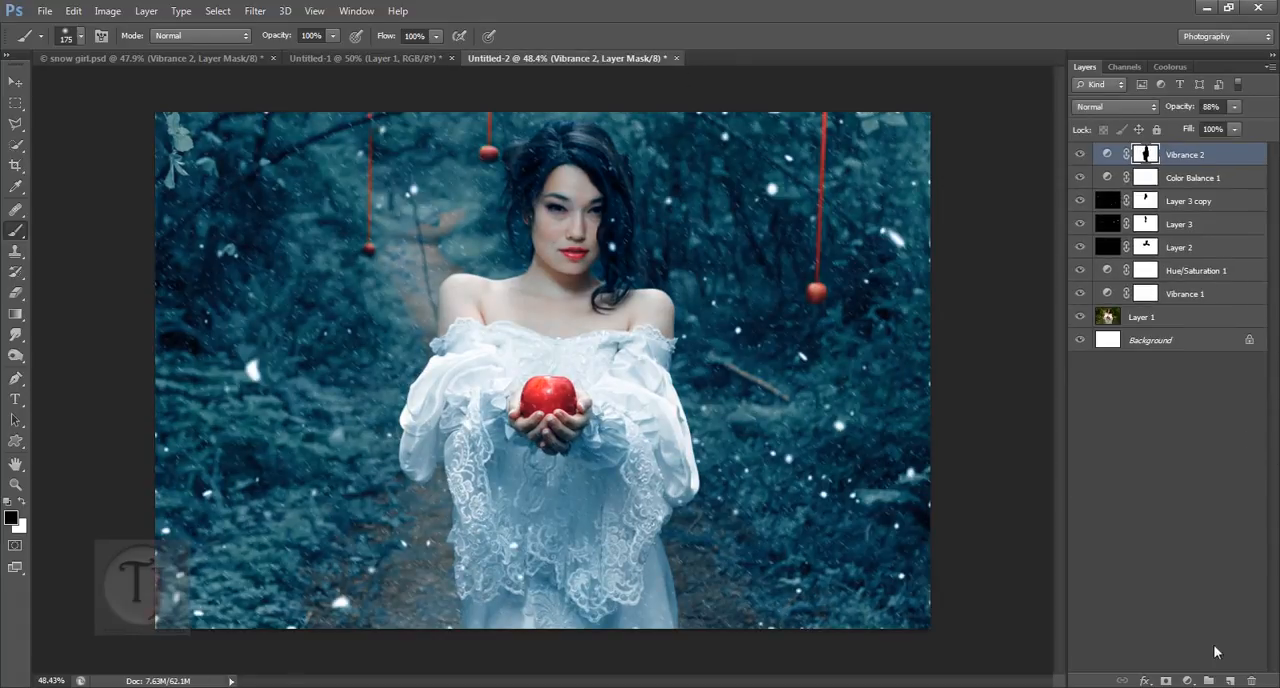
left_click(1188, 681)
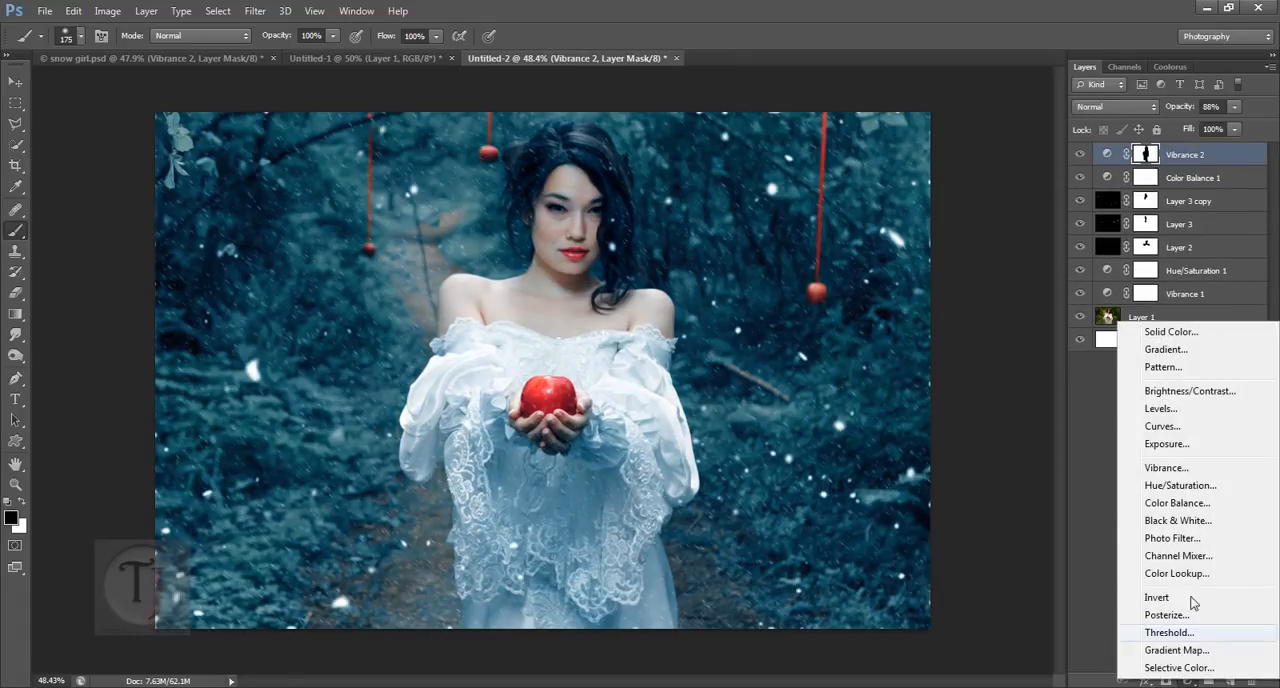
left_click(1204, 391)
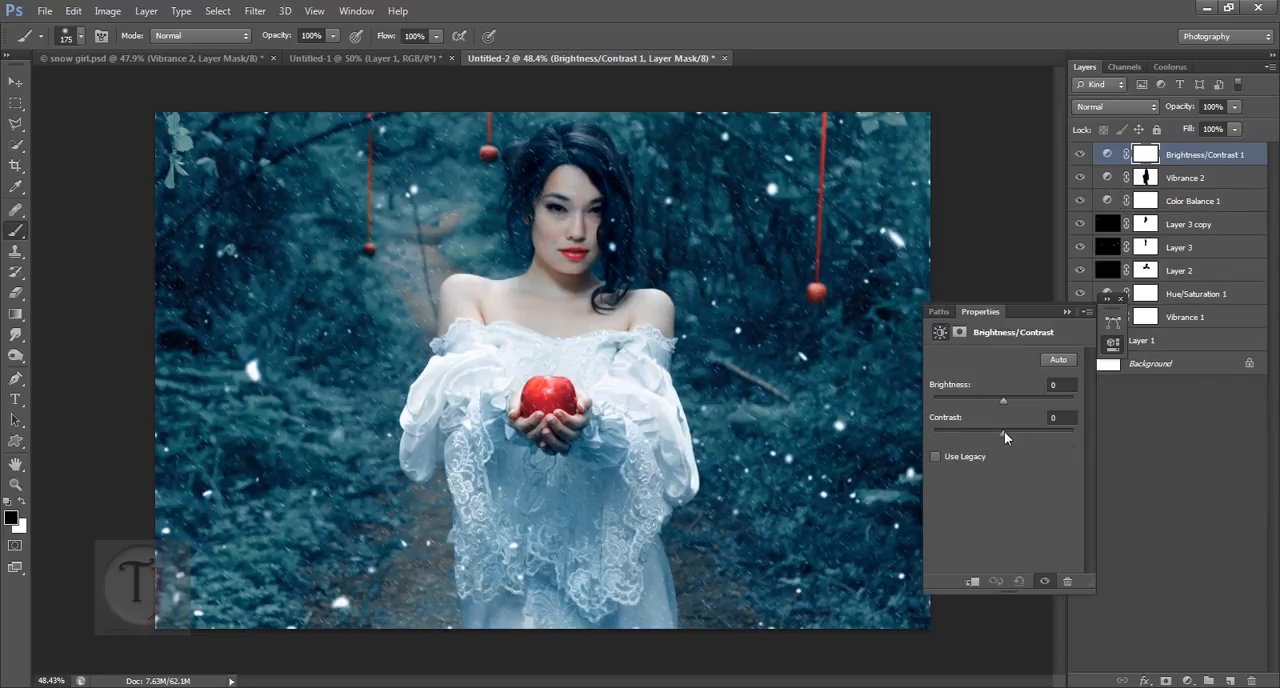
left_click_drag(1005, 433, 1027, 432)
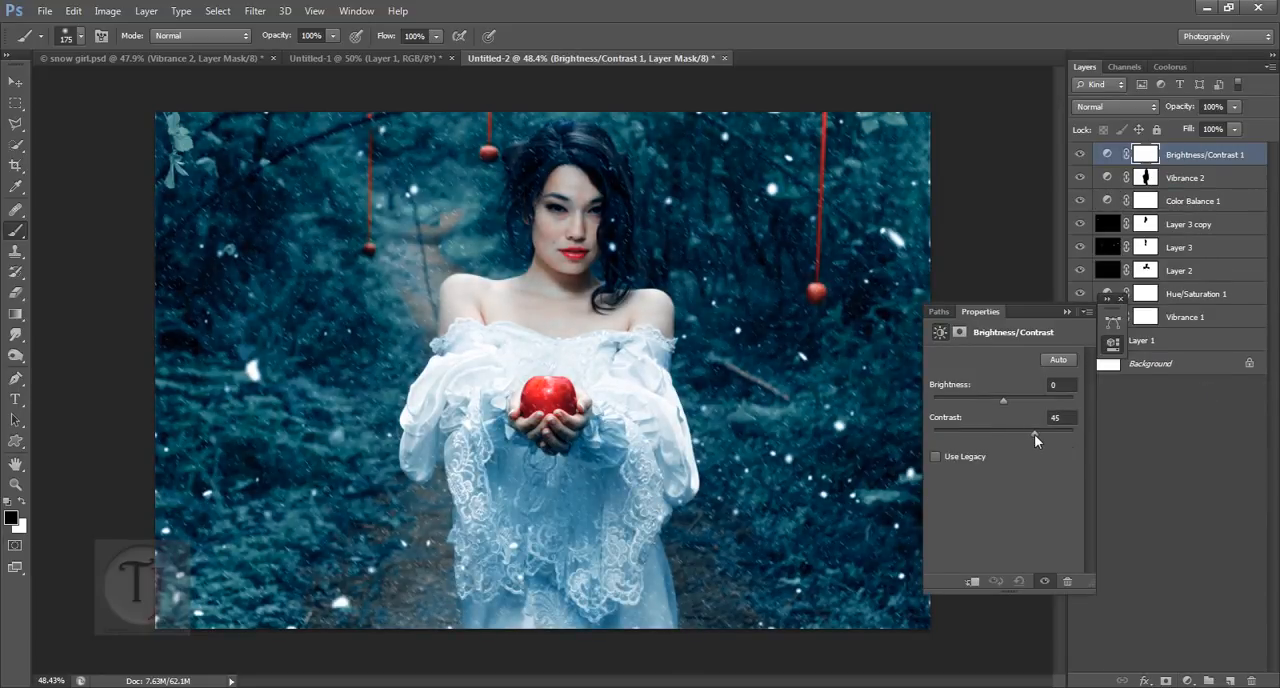
left_click(1121, 299)
left_click(1079, 154)
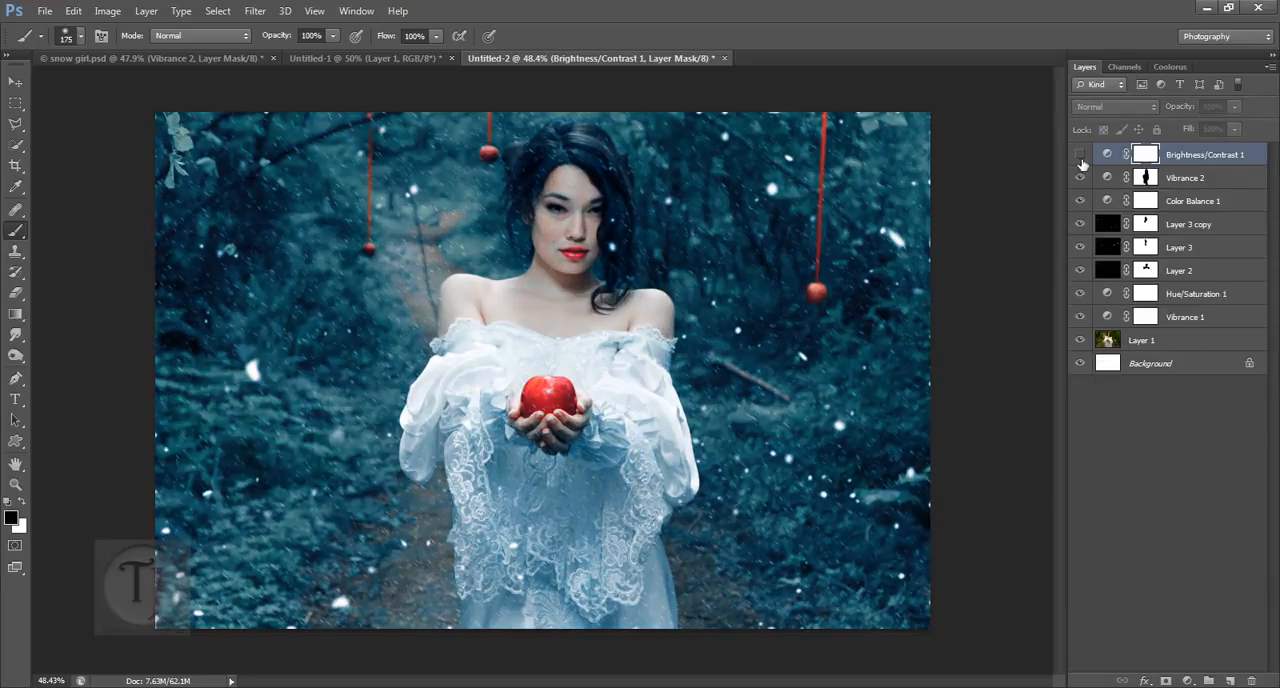
left_click(1079, 154)
Step: Invert the Brightness/Contrast 1 mask to black and paint white over the woman's hair, face and upper dress
left_click(1203, 180)
left_click(1150, 155)
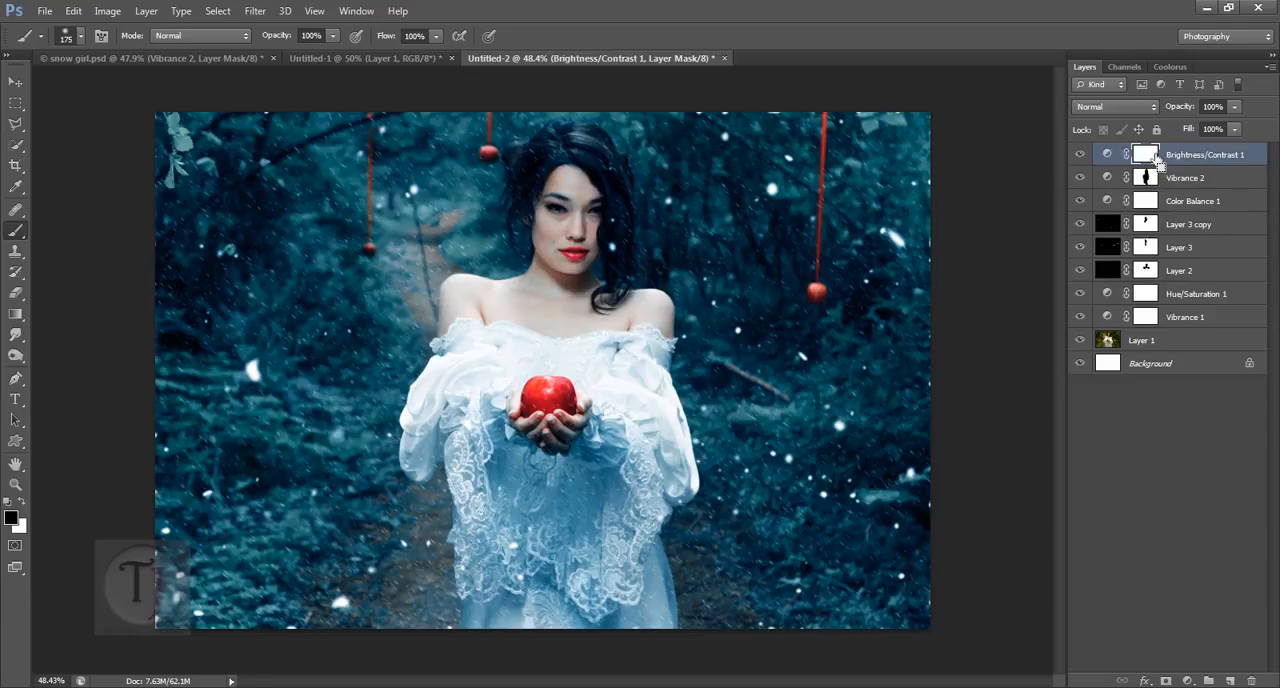
key("ctrl+i")
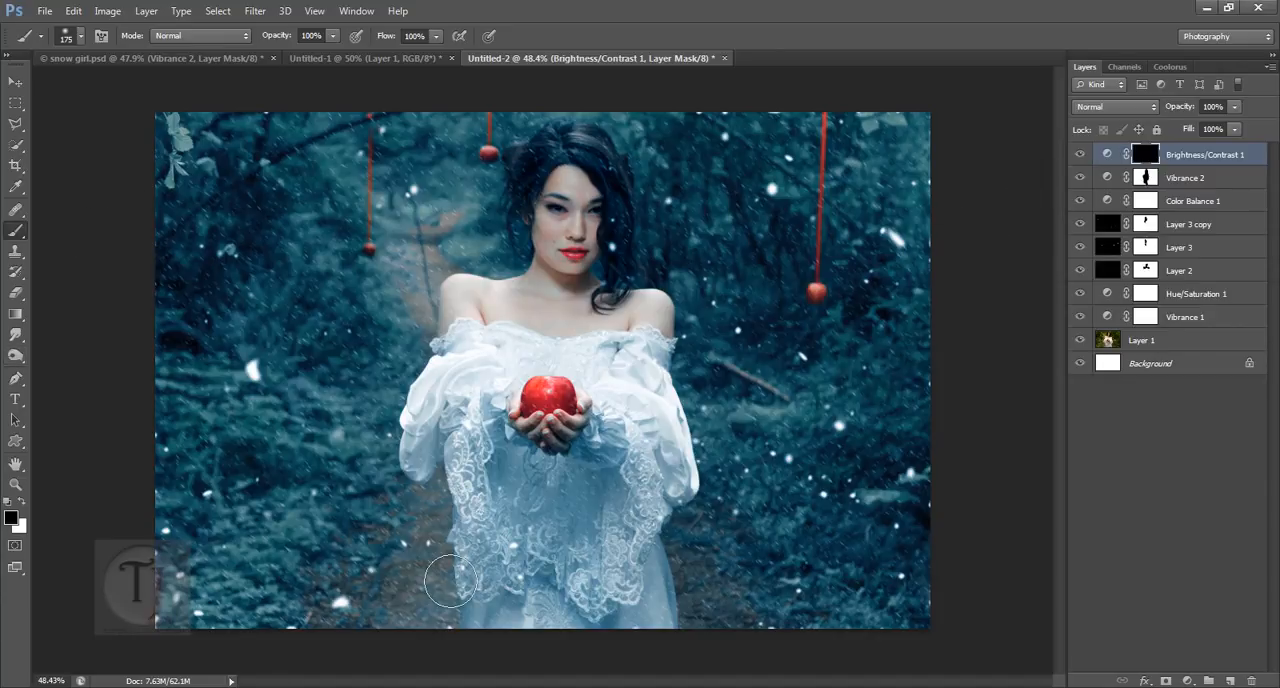
key("z")
key("x")
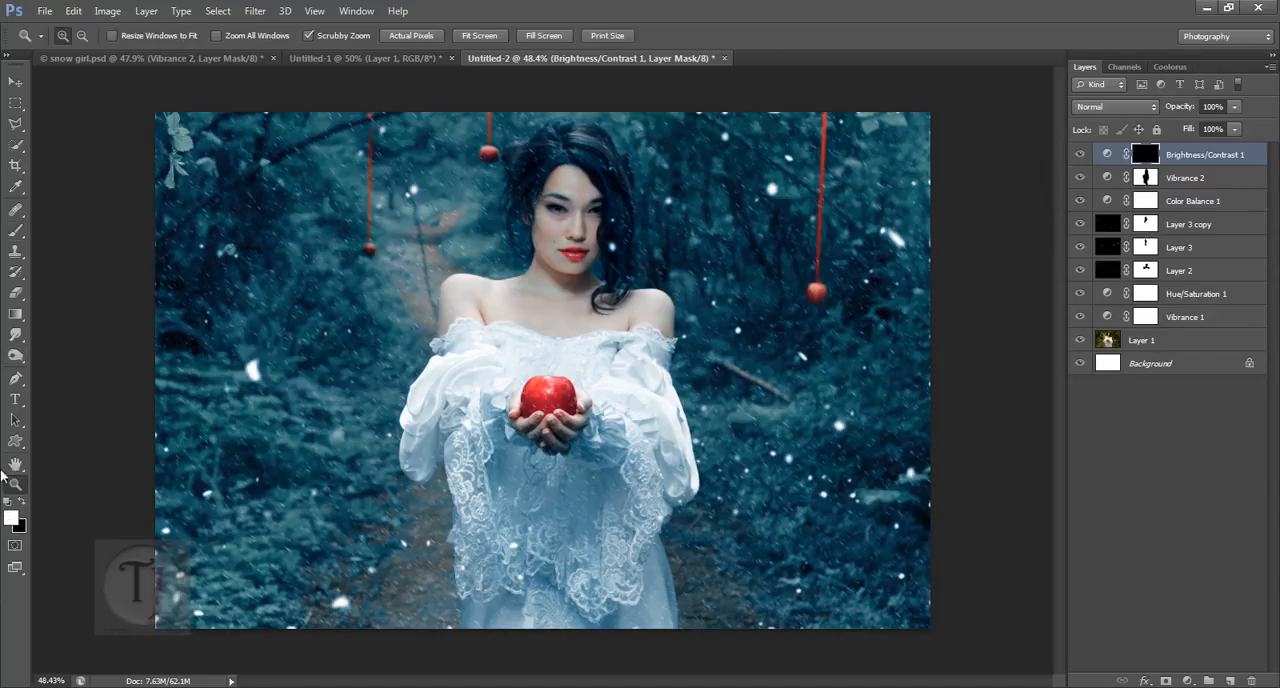
left_click(15, 230)
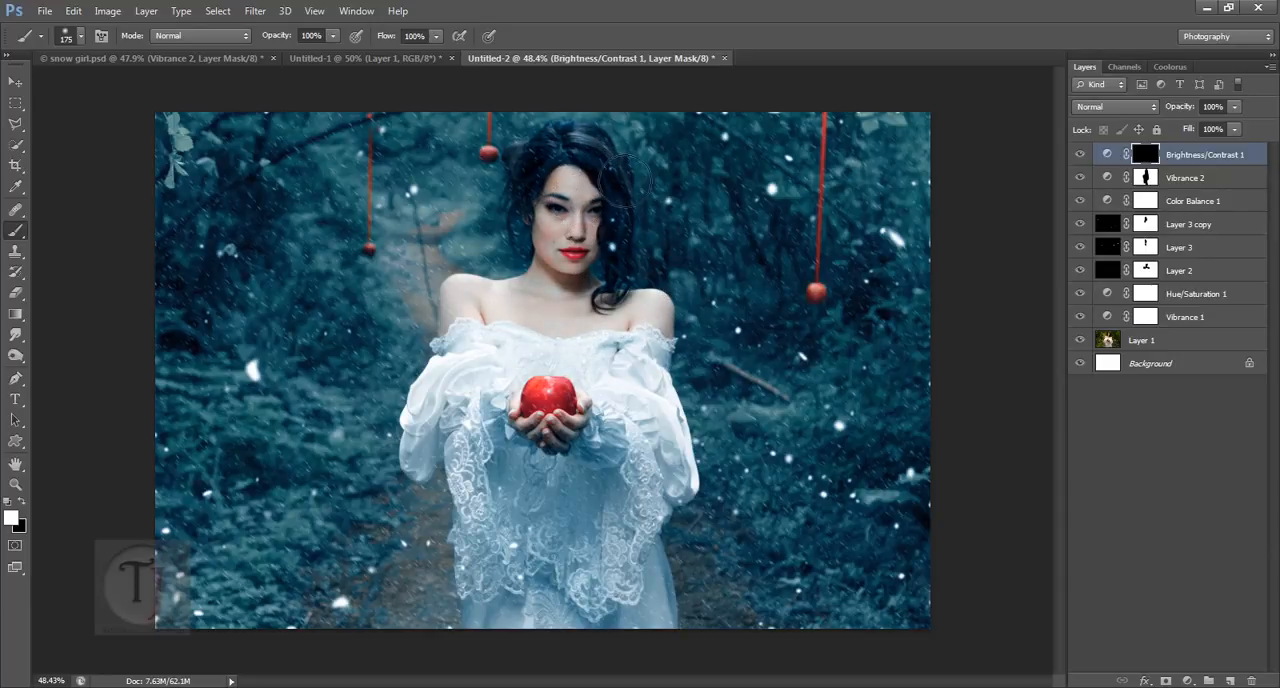
mouse_move(629, 221)
left_mouse_down()
mouse_move(613, 281)
mouse_move(561, 333)
mouse_move(511, 347)
mouse_move(624, 383)
left_mouse_up()
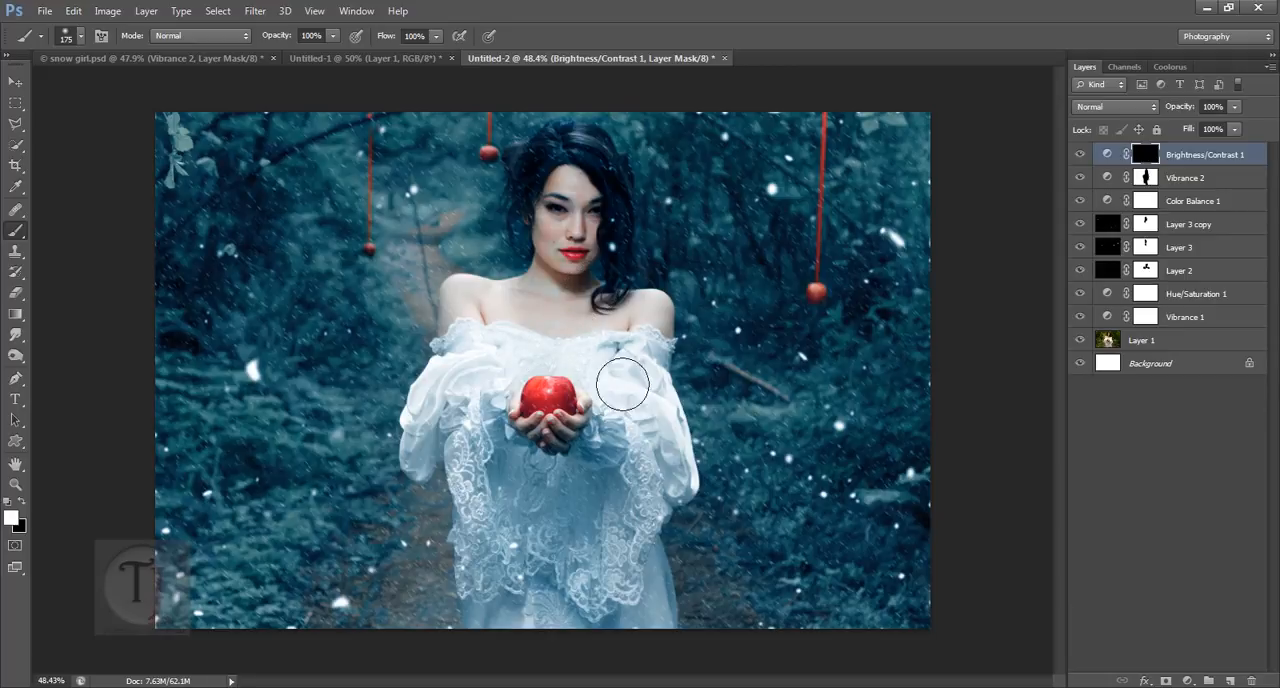
Step: Lower the contrast of Brightness/Contrast 1 and compare the woman's face up close with the layer off and on
double_click(1107, 154)
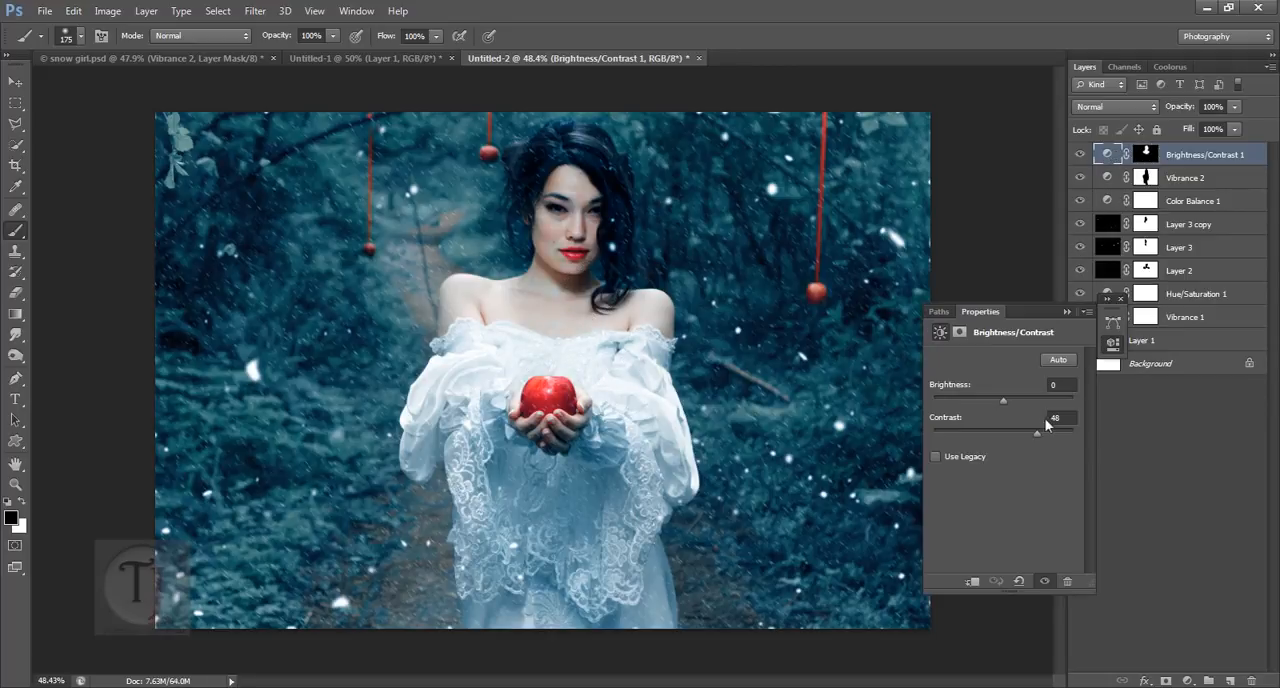
left_click_drag(1015, 430, 1016, 432)
left_click(1120, 299)
left_click(1080, 154)
left_click(1080, 154)
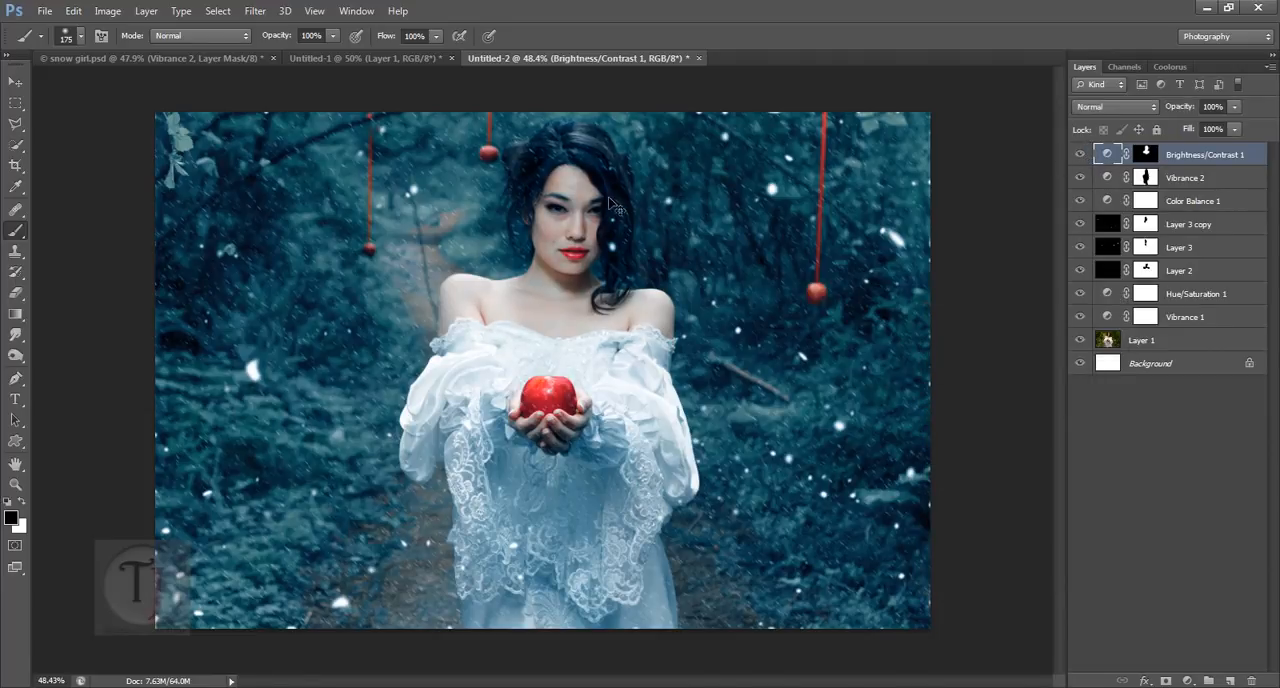
left_click_drag(608, 198, 671, 310)
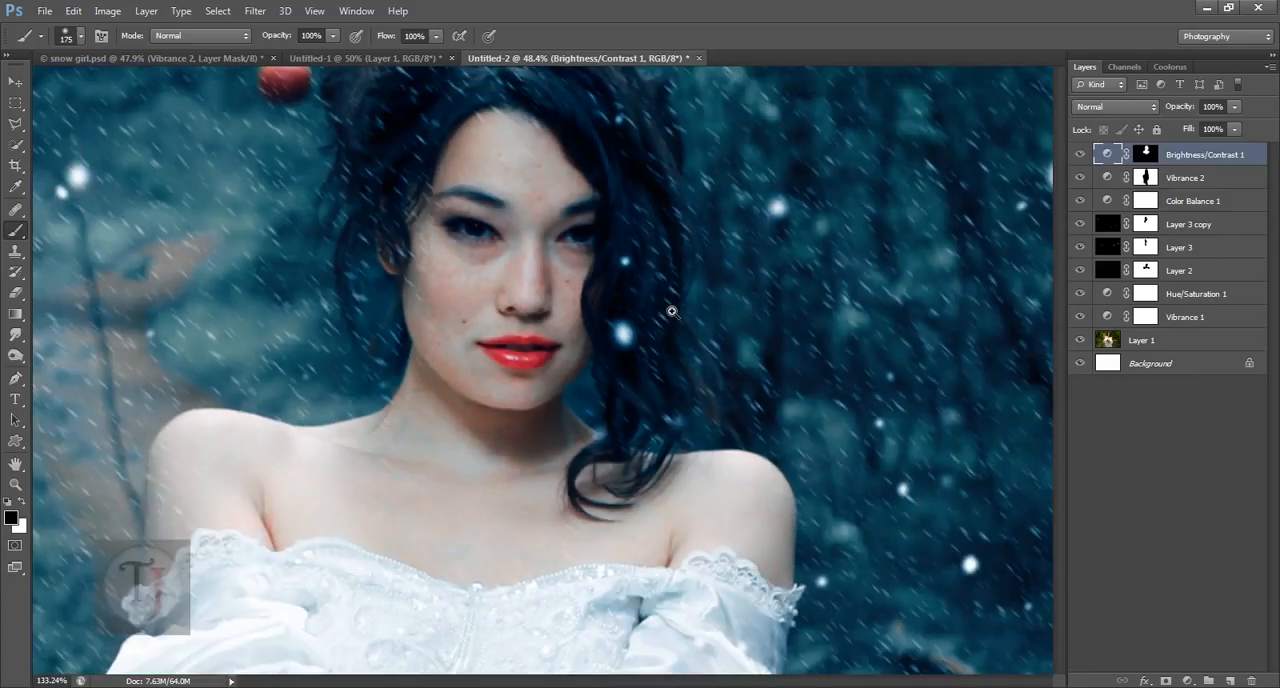
left_click(1083, 155)
left_click(1080, 155)
left_click_drag(807, 471, 730, 473)
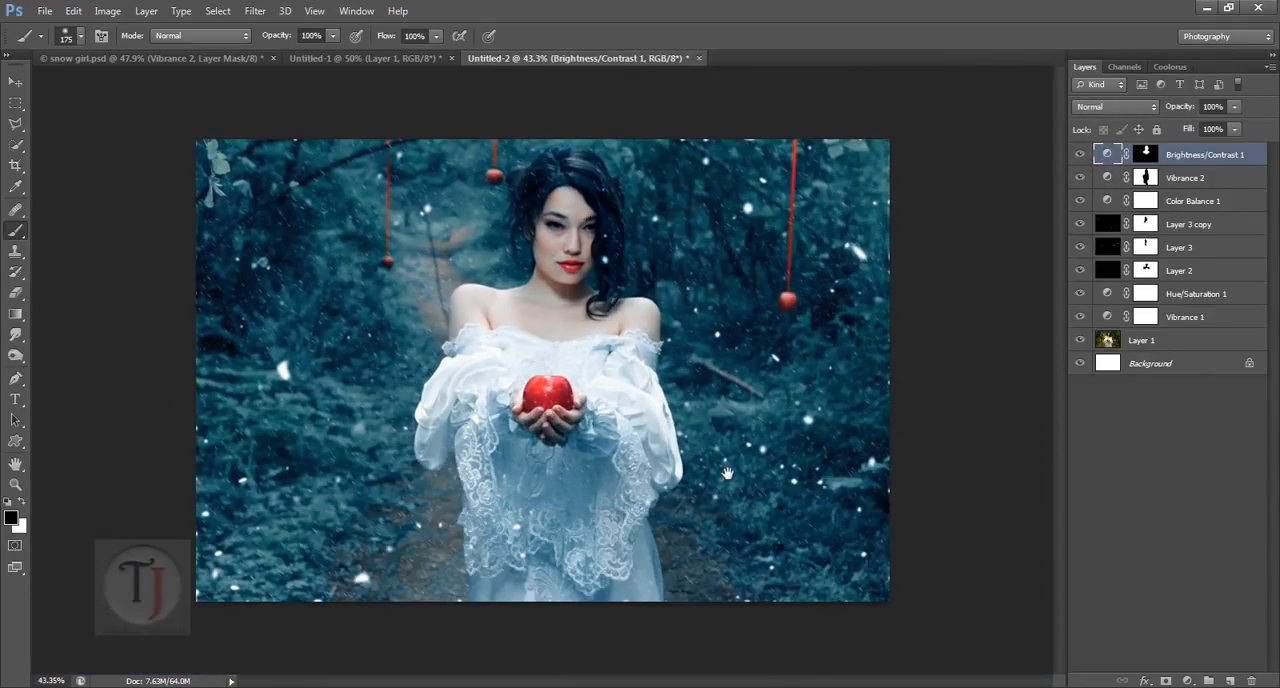
Step: Check Curves 1 in snow girl.psd and add a Curves adjustment layer in Overlay mode above Brightness/Contrast 1 in Untitled-2
left_click(241, 59)
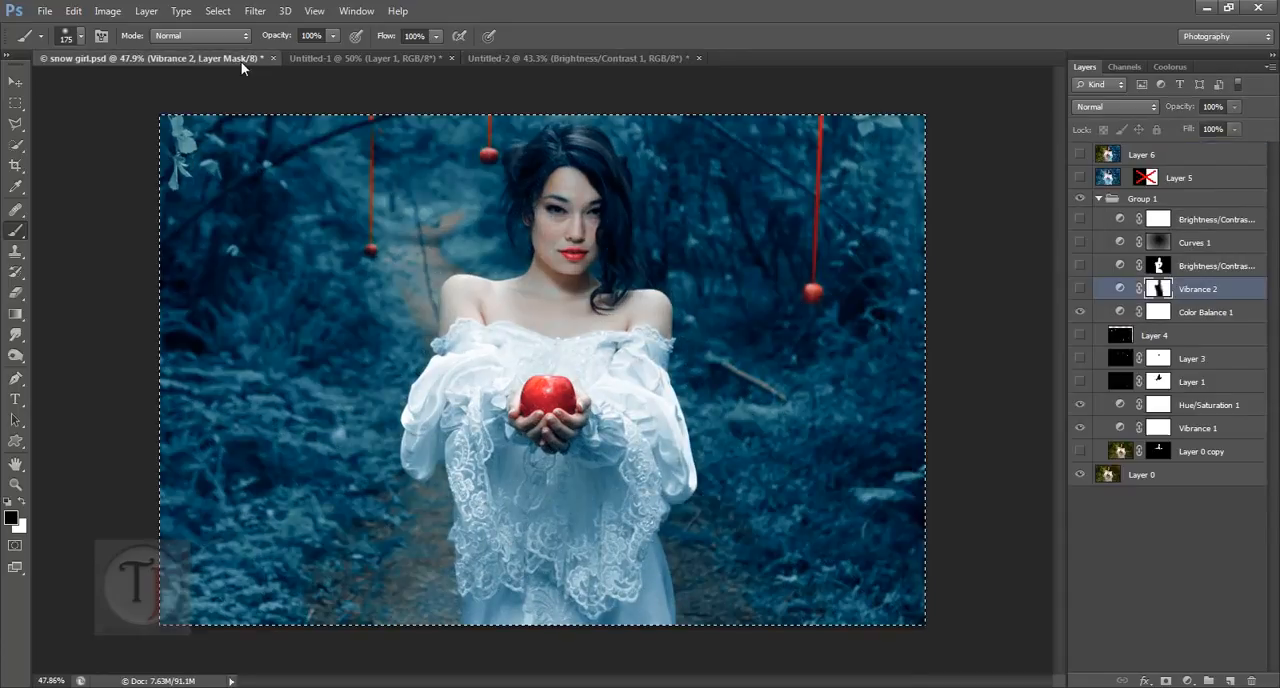
left_click(1212, 244)
key("ctrl+Tab")
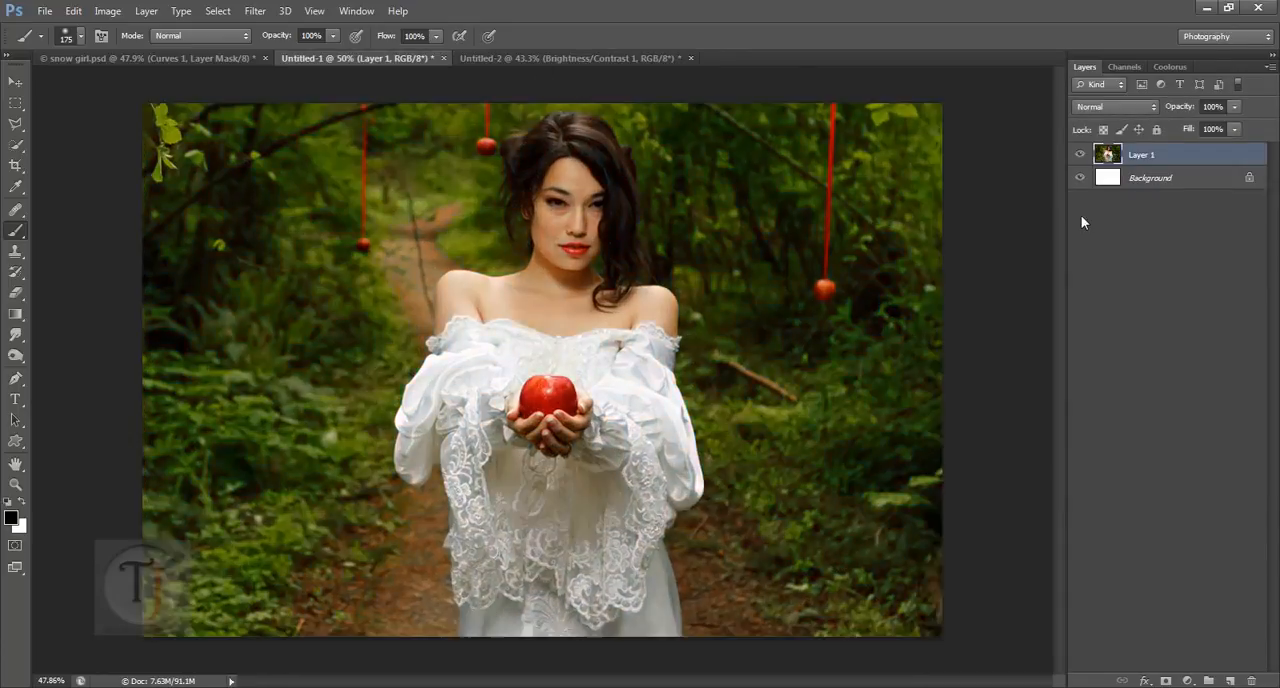
key("ctrl+Tab")
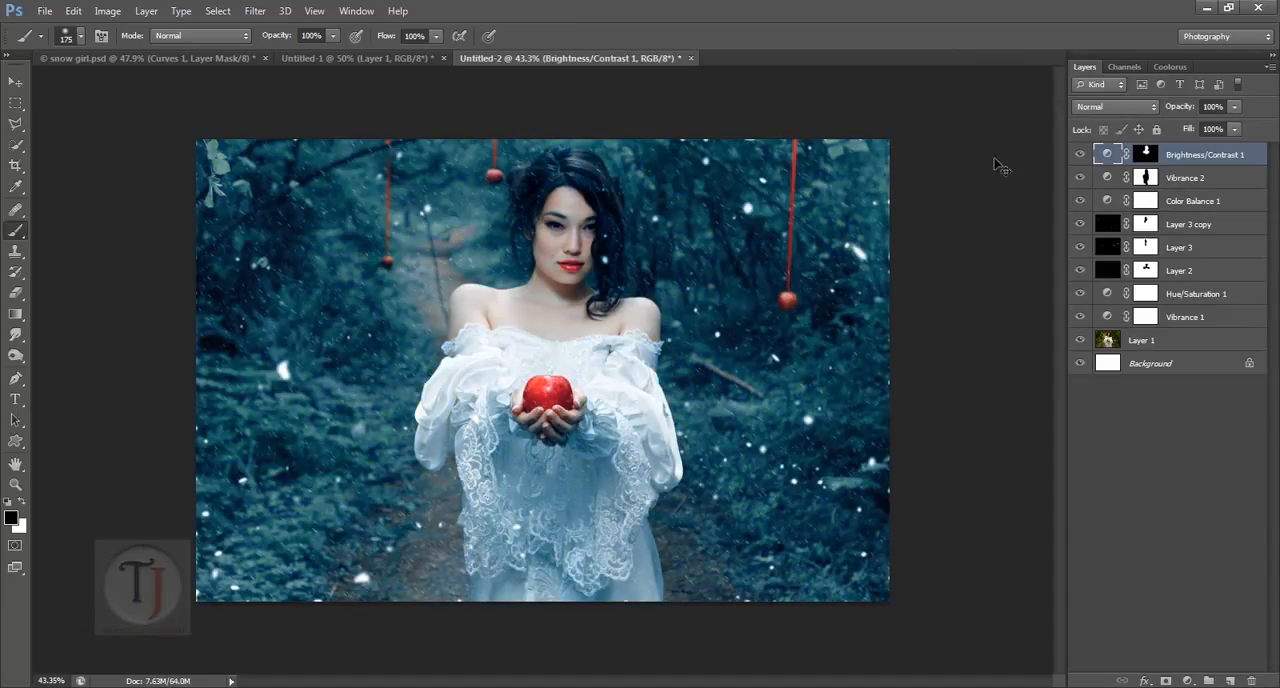
left_click(1188, 680)
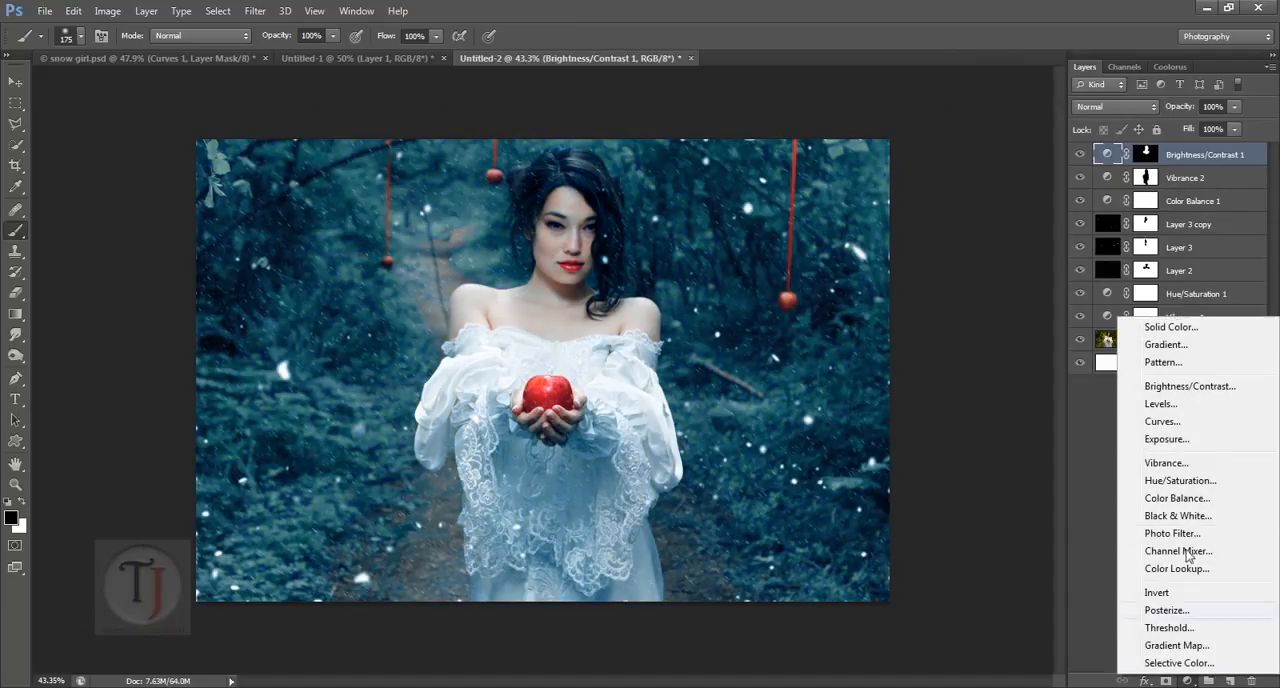
left_click(1191, 421)
left_click(1120, 106)
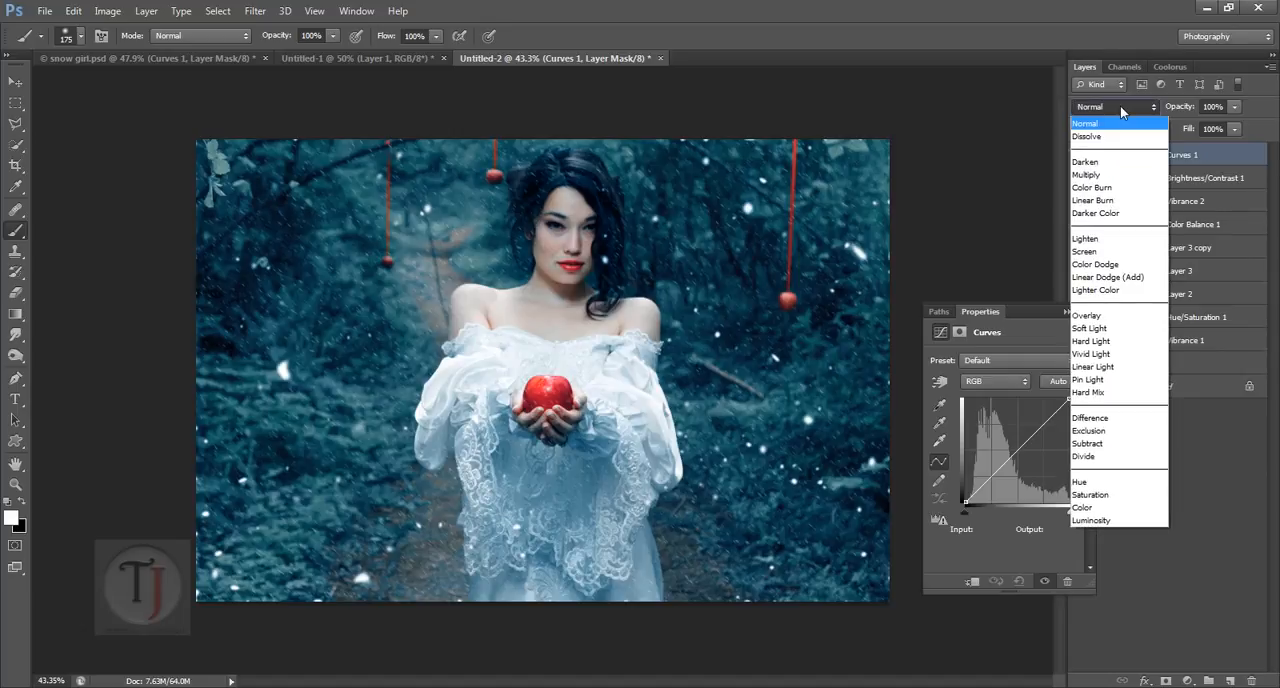
left_click(1150, 321)
left_click(1066, 312)
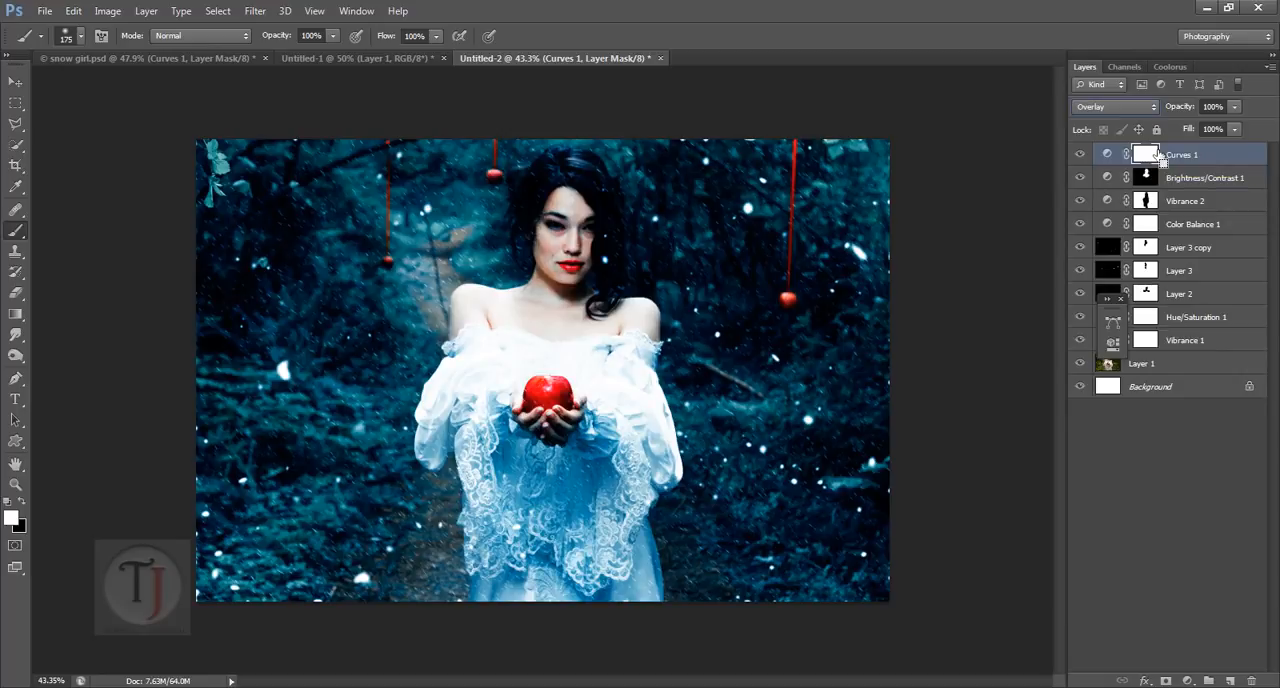
Step: Paint white along both side edges on the inverted Curves 1 mask, enlarging the brush to 800 px, and set the layer's opacity to 25%
key("ctrl+i")
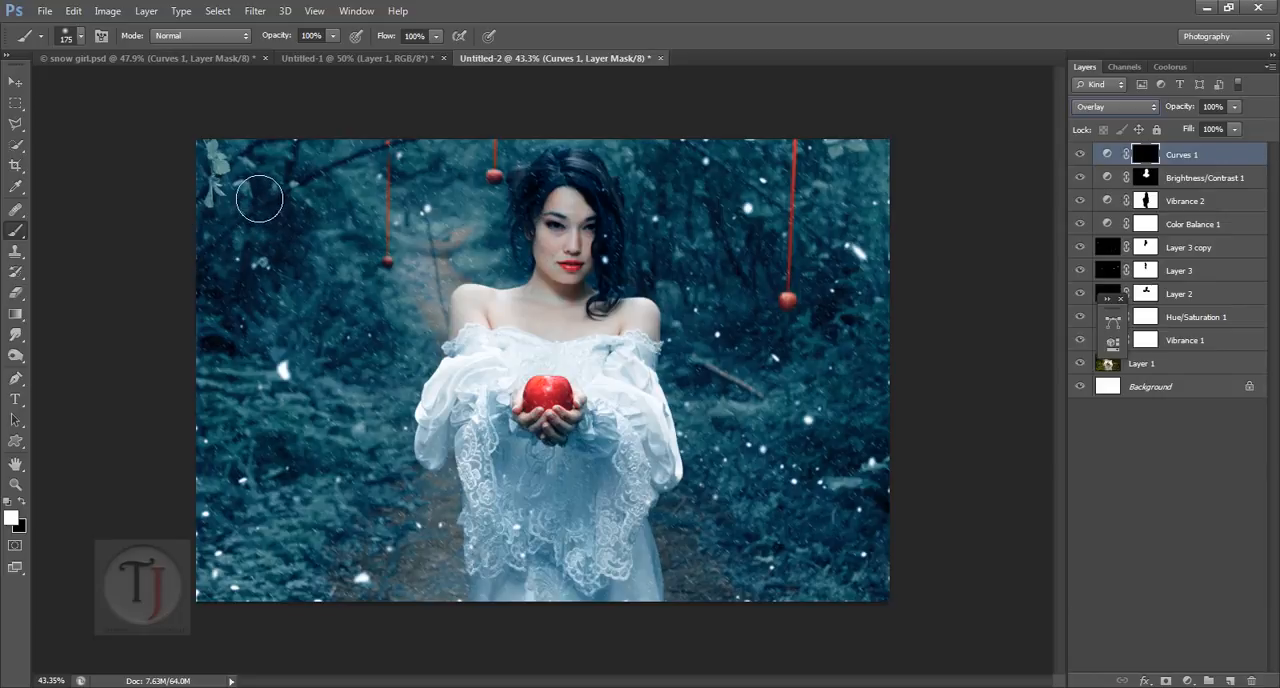
mouse_move(251, 191)
left_mouse_down()
mouse_move(234, 188)
mouse_move(243, 351)
mouse_move(349, 676)
mouse_move(350, 640)
left_mouse_up()
key("bracketright")
key("bracketright")
key("bracketright")
key("bracketright")
key("bracketright")
key("bracketright")
key("bracketright")
key("bracketright")
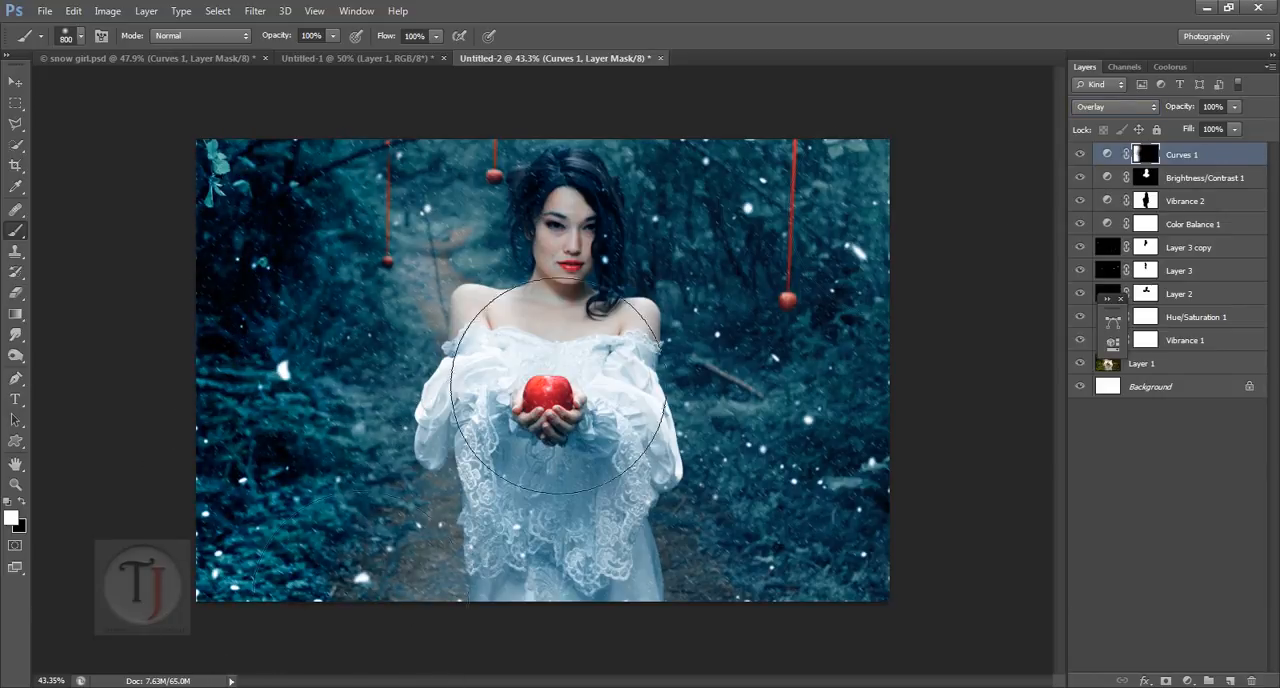
mouse_move(974, 246)
left_mouse_down()
mouse_move(997, 670)
mouse_move(946, 687)
mouse_move(950, 298)
left_mouse_up()
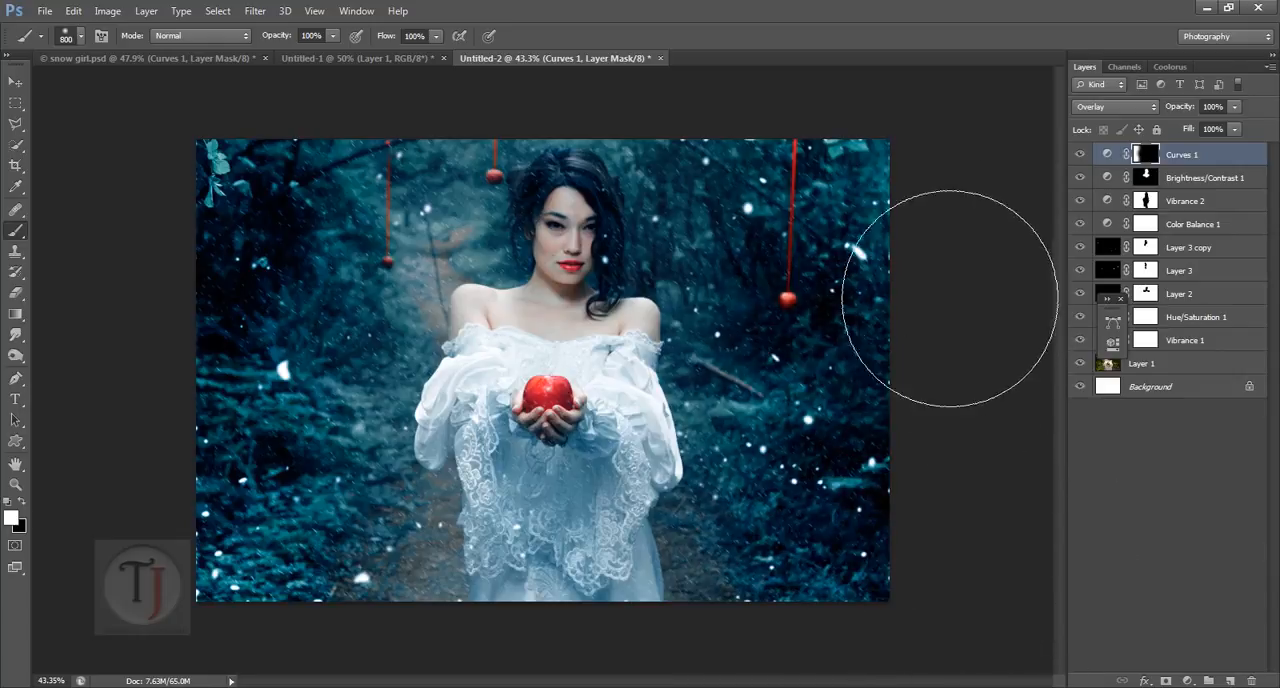
left_click(1236, 106)
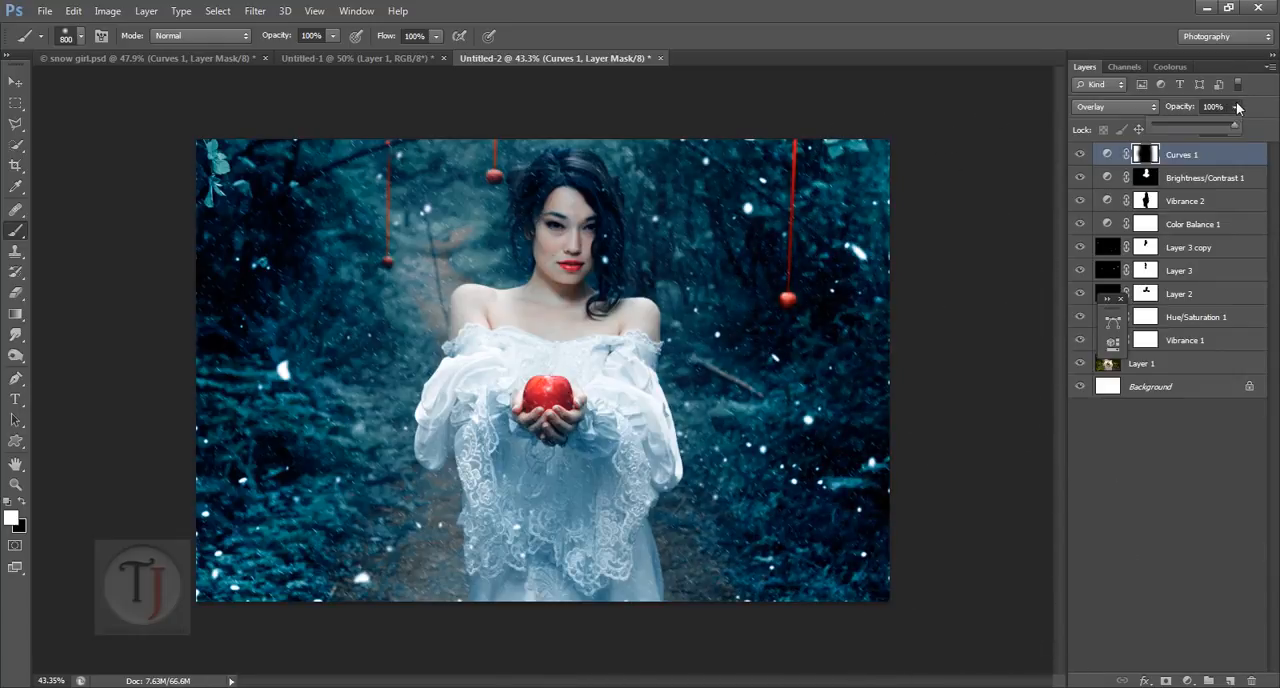
mouse_move(1186, 122)
left_mouse_down()
mouse_move(1148, 123)
mouse_move(1165, 126)
left_mouse_up()
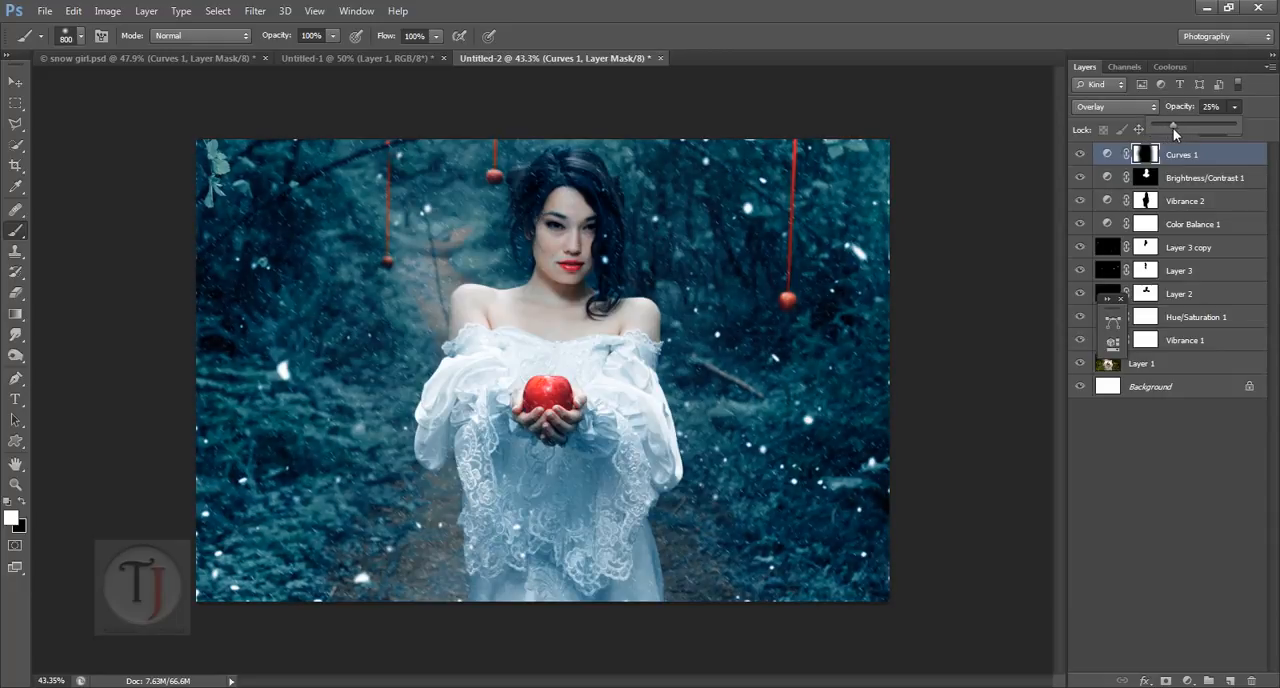
Step: Compare the image with Curves 1 off and on, and add a Brightness/Contrast adjustment layer above it with brightness 84
left_click(1082, 156)
left_click(1082, 156)
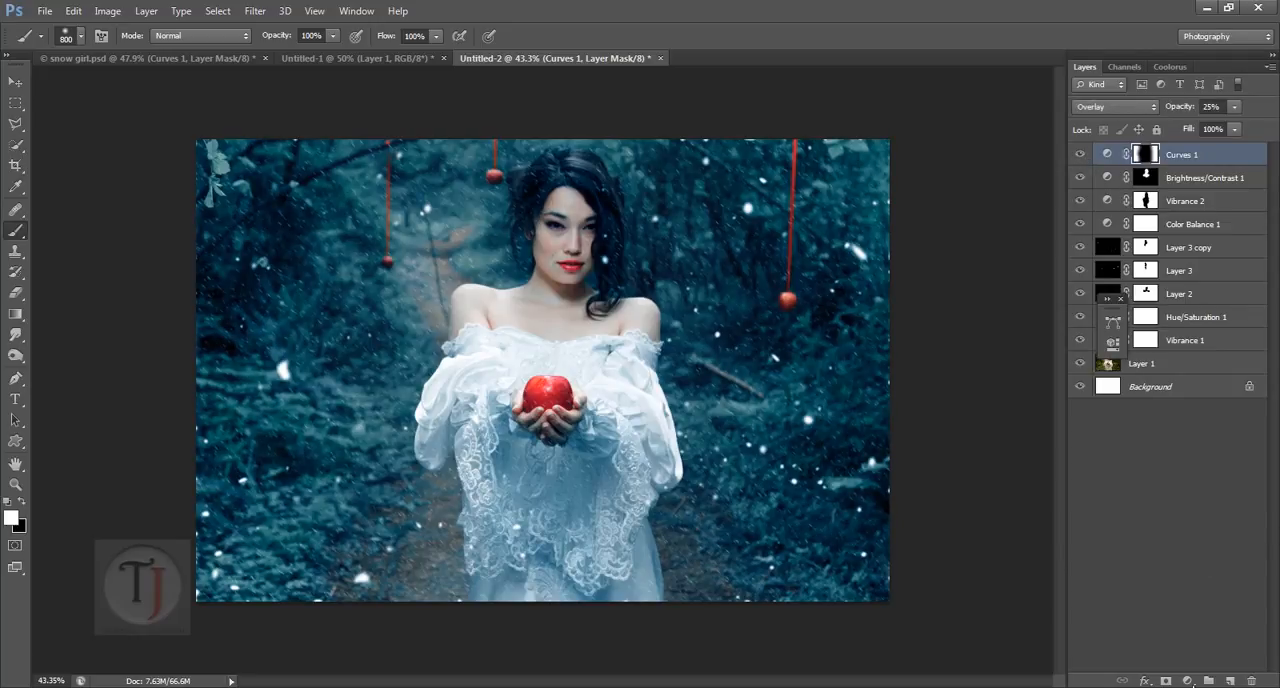
left_click(1188, 682)
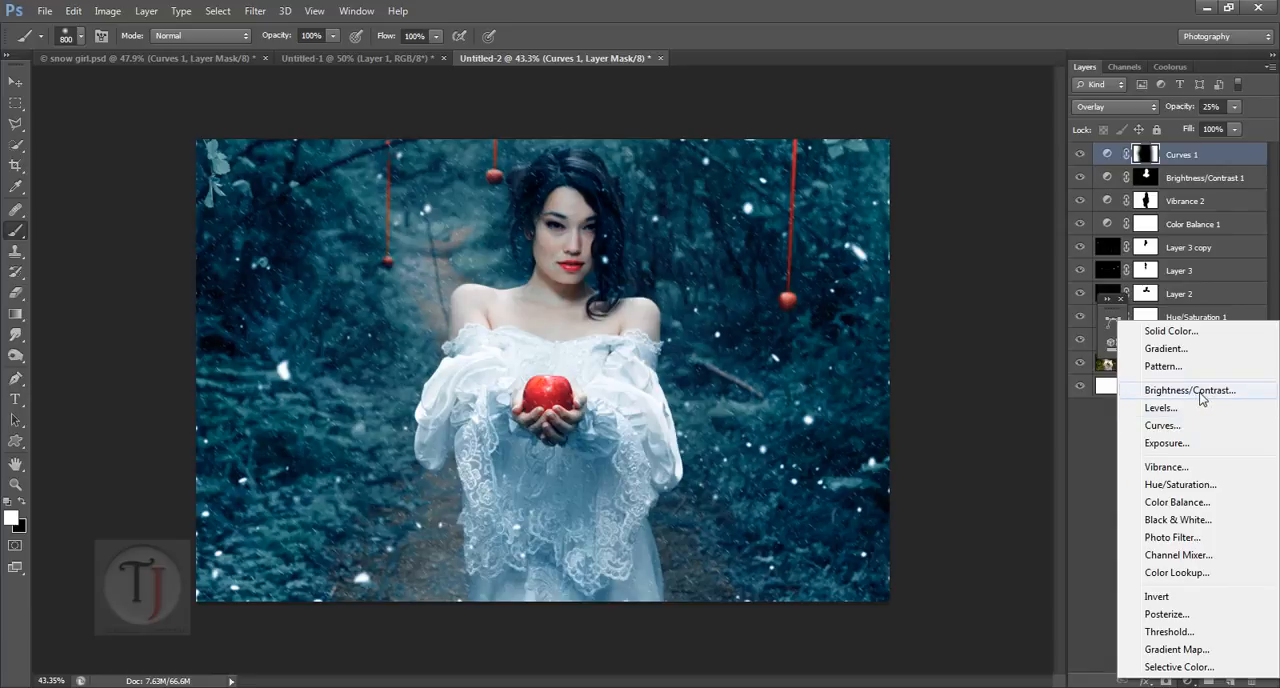
left_click(1190, 390)
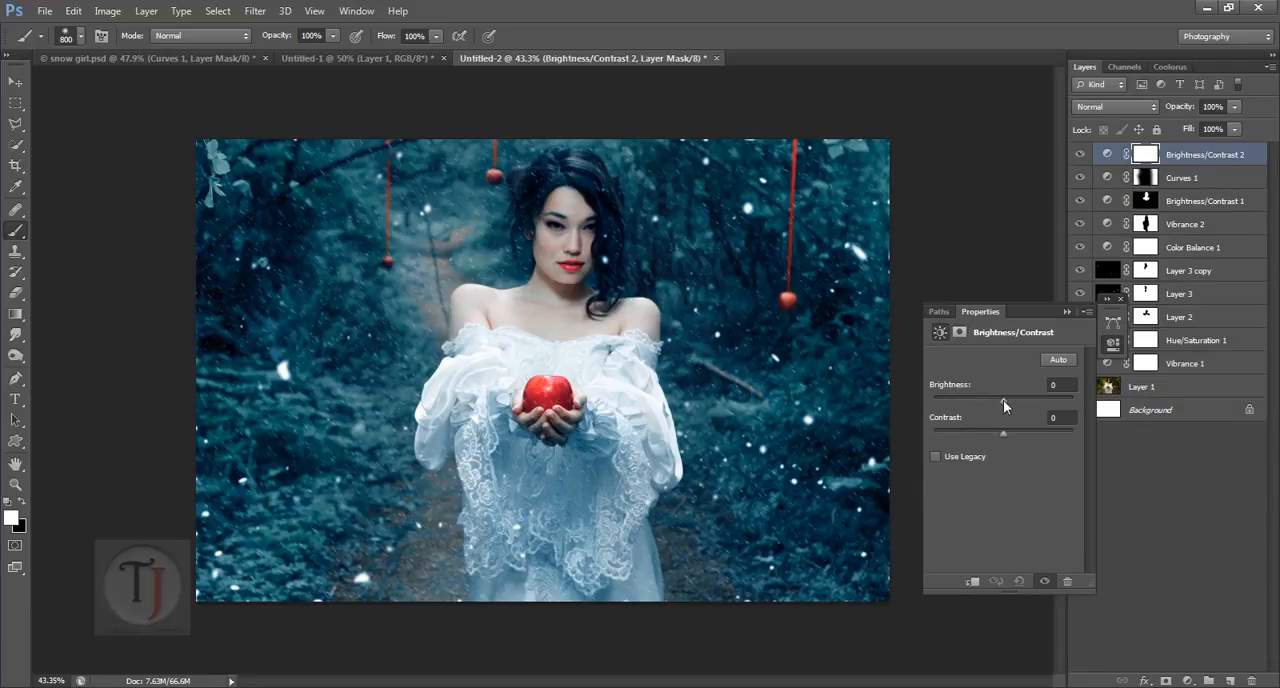
left_click_drag(1003, 400, 1042, 403)
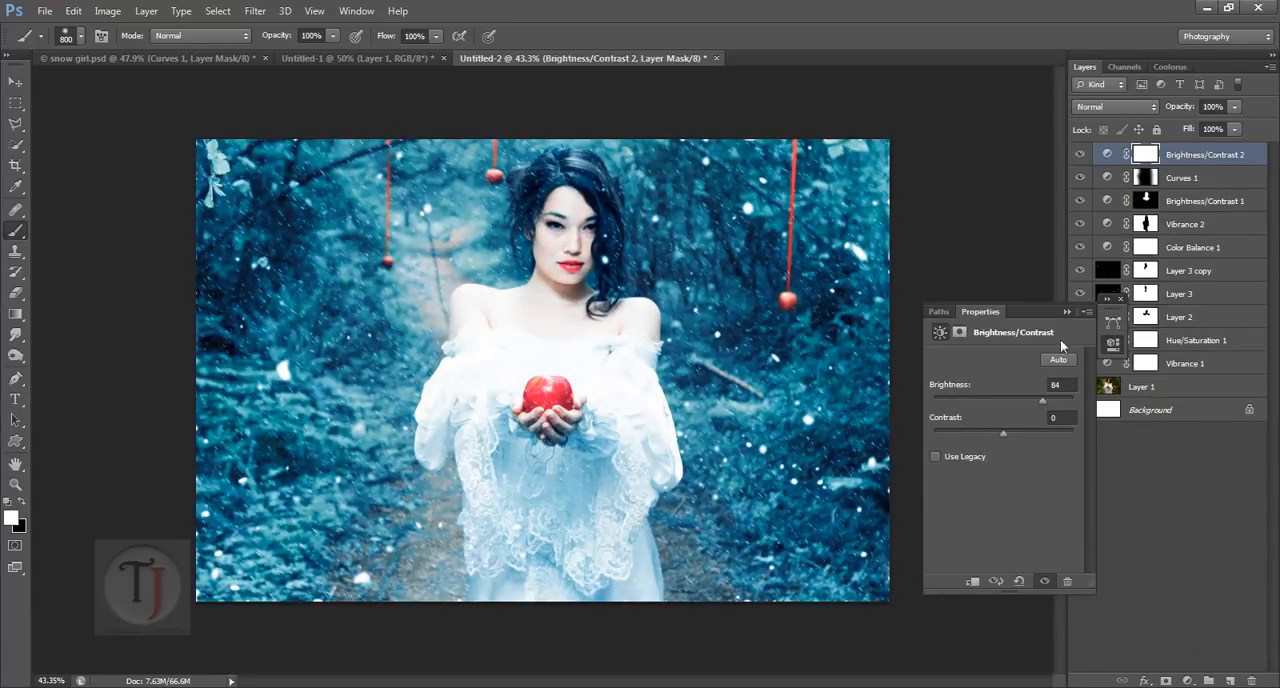
left_click(1064, 311)
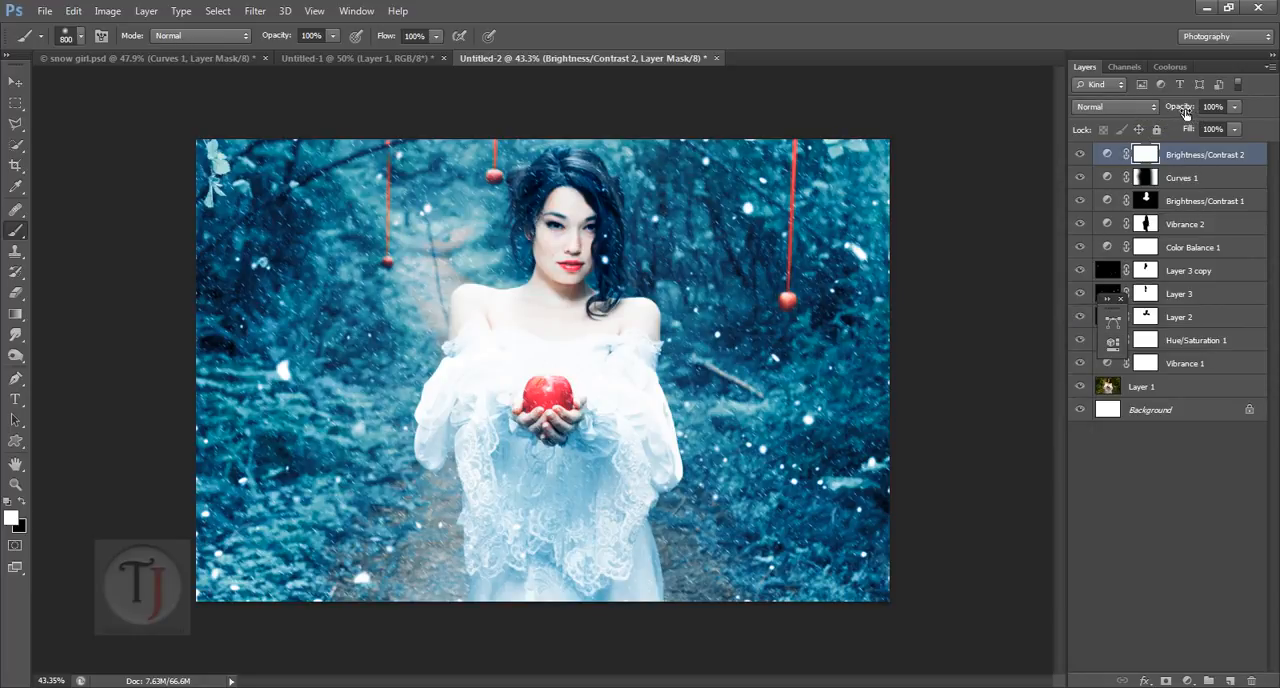
Step: Reduce the Brightness/Contrast 2 layer's opacity to 16% and compare the image with the layer off and on
left_click_drag(1185, 112, 1108, 117)
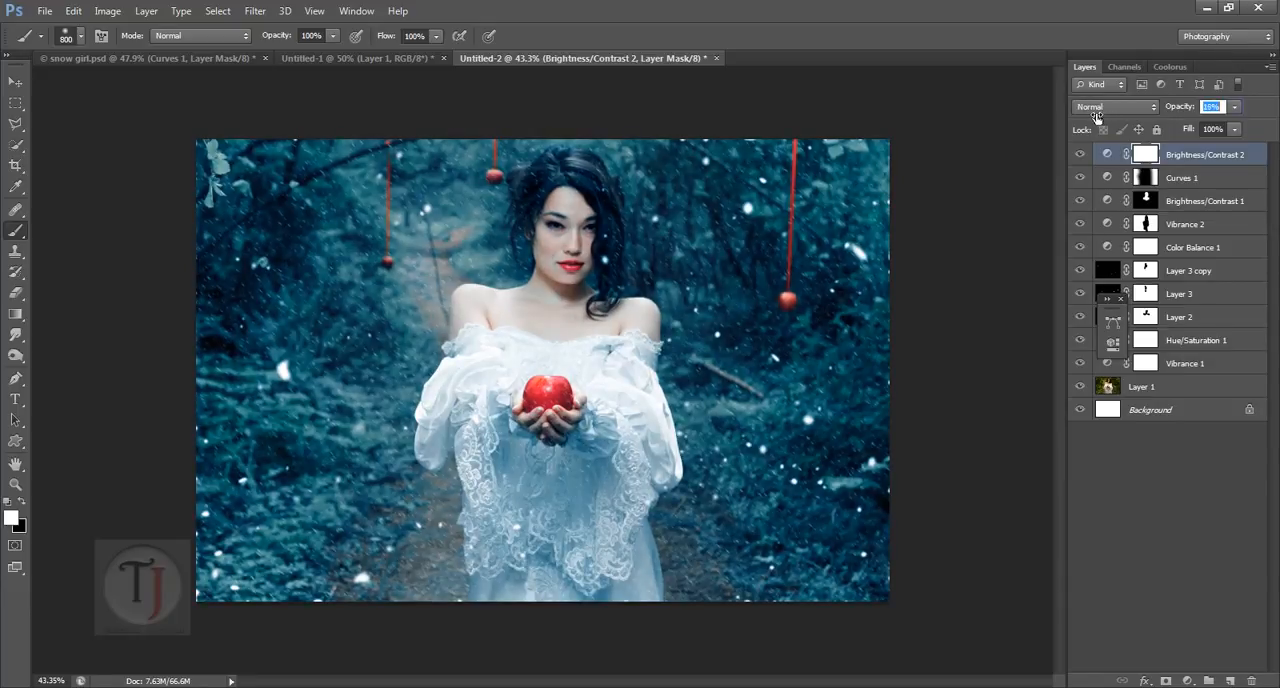
left_click_drag(1097, 117, 1097, 118)
left_click(1080, 155)
left_click(1080, 155)
left_click(1121, 300)
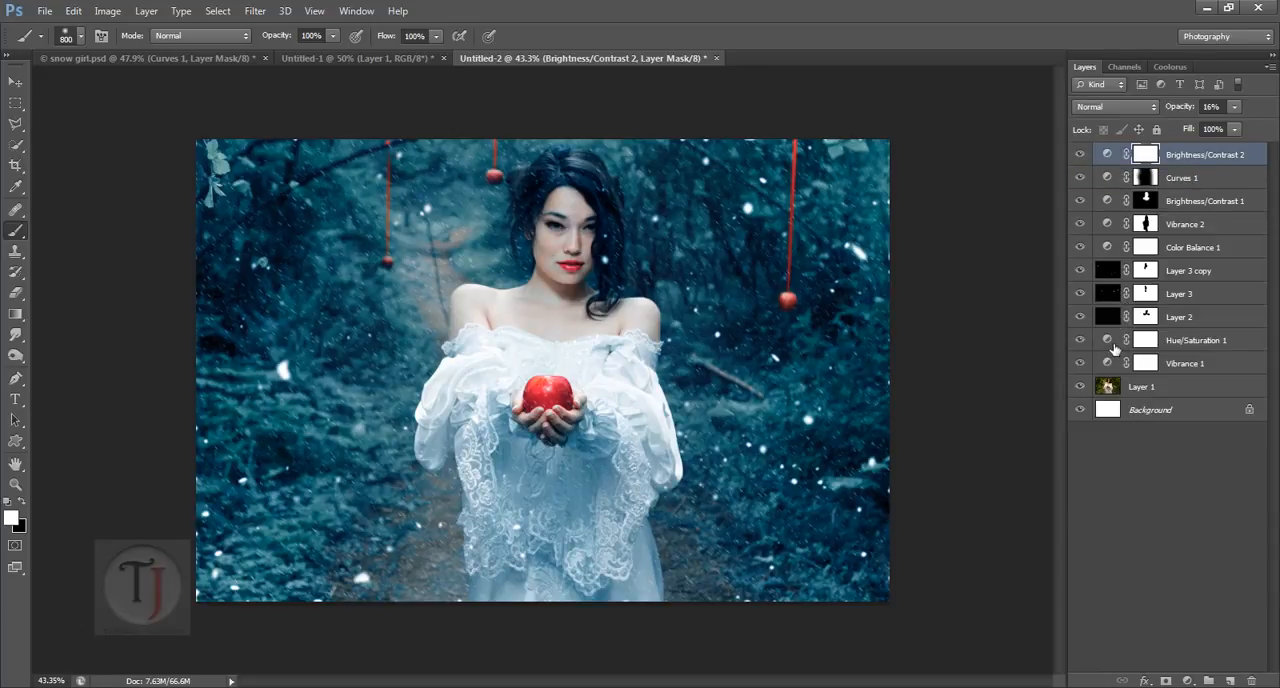
Step: Reopen the Hue/Saturation 1 adjustment and lower the saturation of its Greens range
double_click(1110, 345)
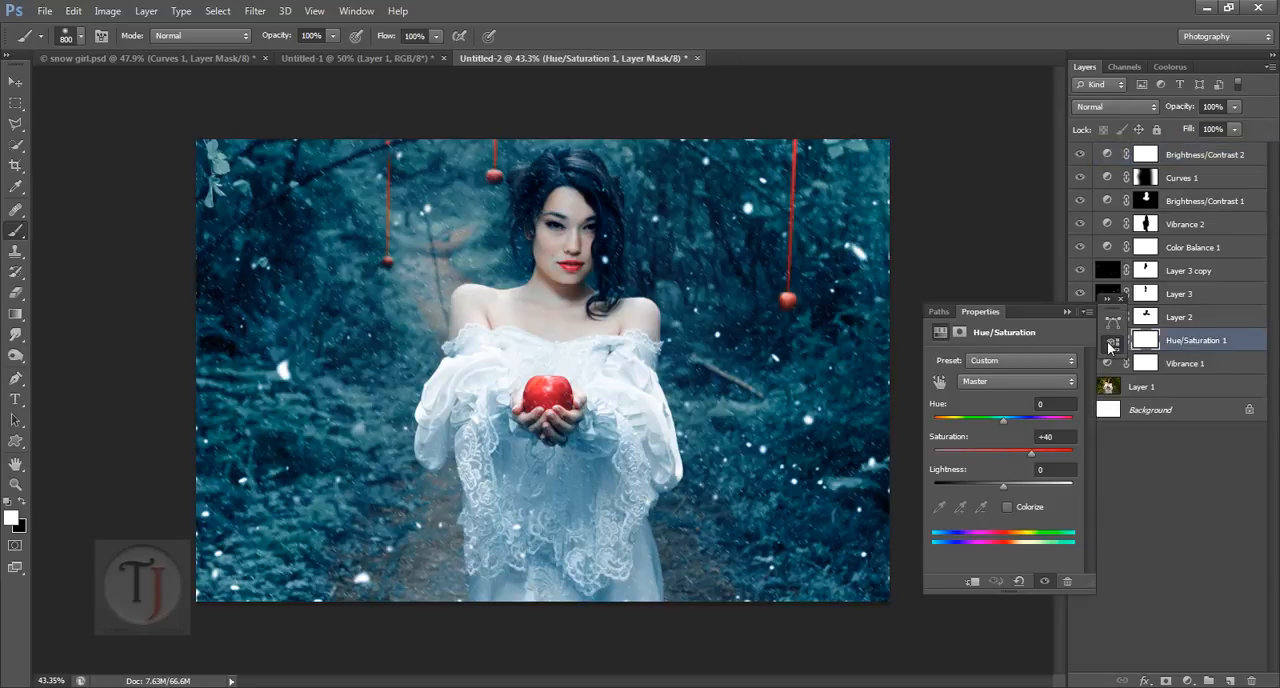
left_click(1006, 380)
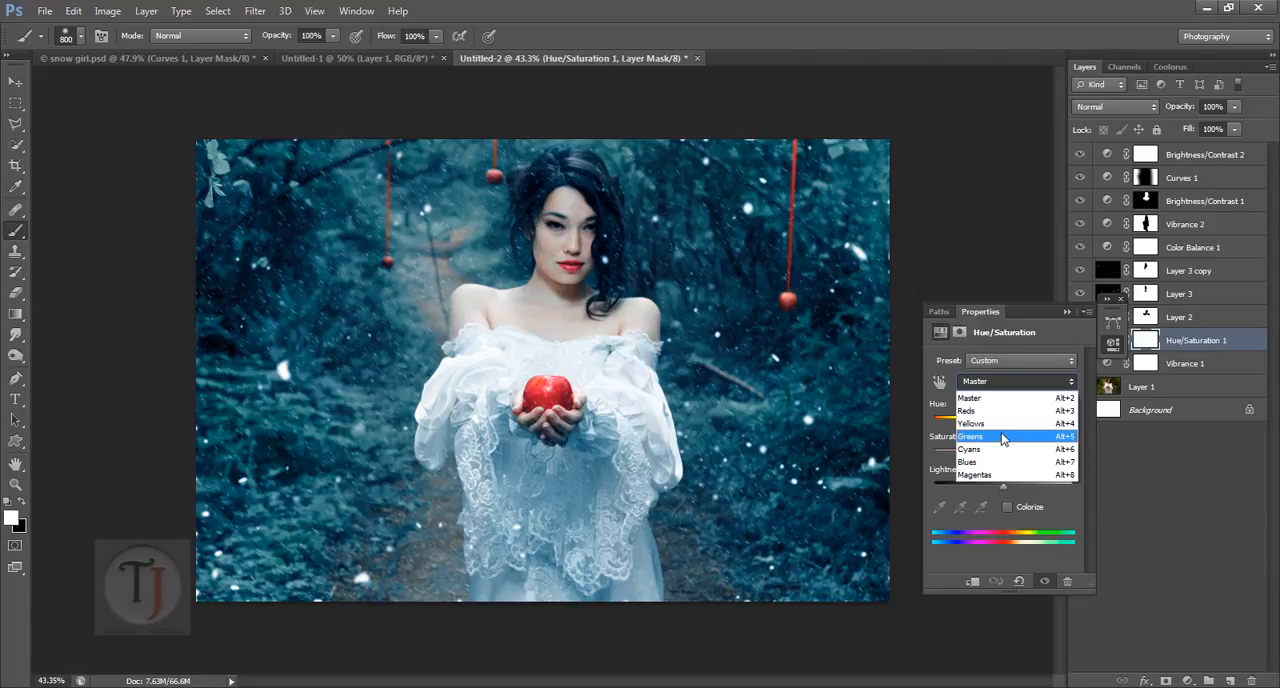
left_click(1003, 437)
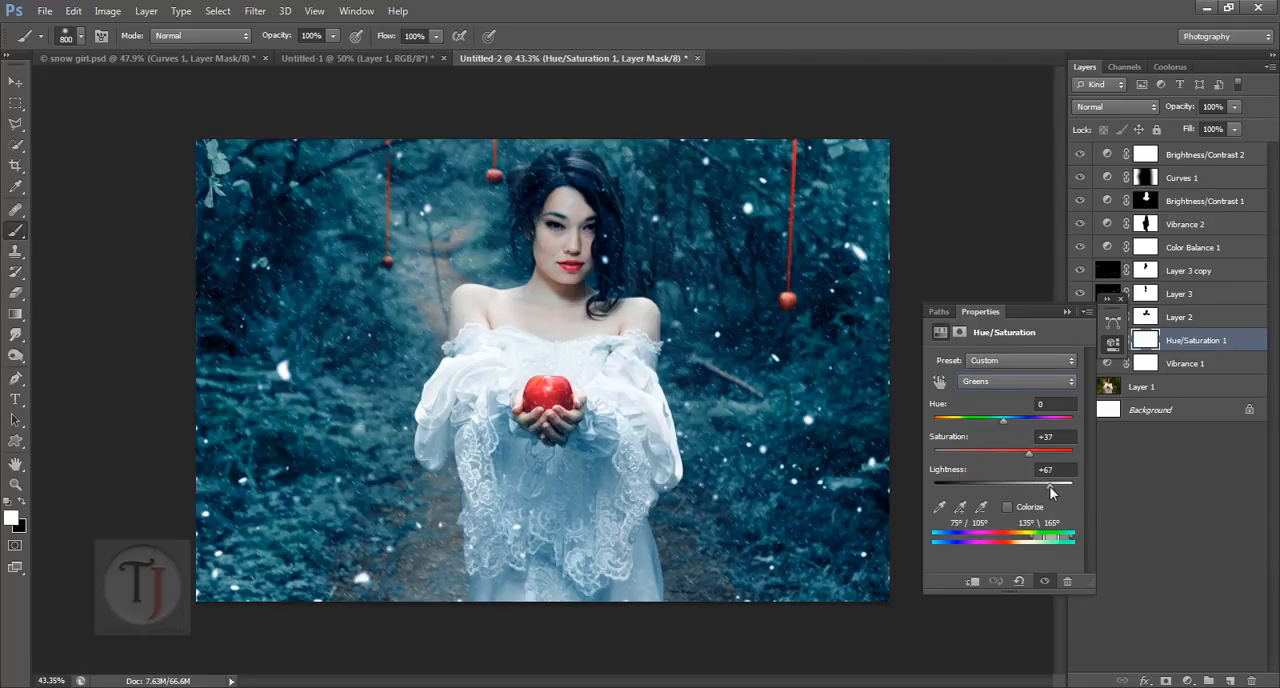
left_click_drag(1029, 453, 988, 453)
Step: Raise the saturation of the Yellows range in Hue/Saturation 1 to about +24 and close the adjustment's settings
left_click(1009, 381)
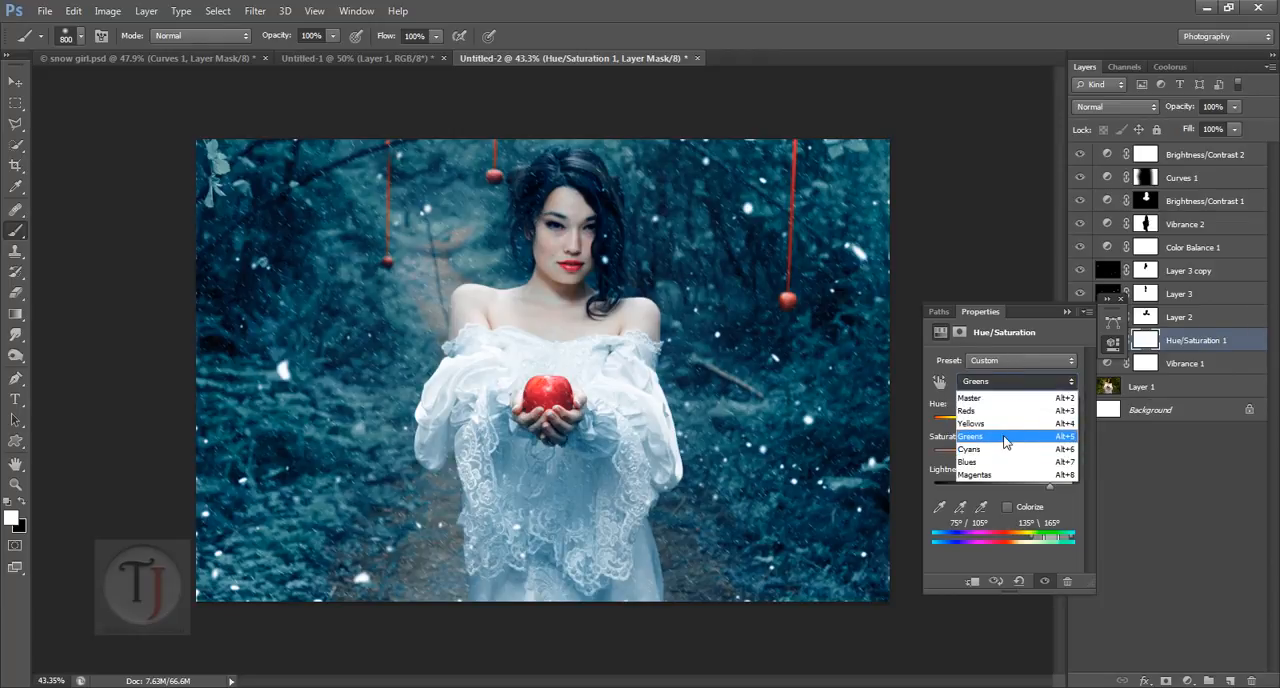
left_click(1005, 432)
mouse_move(1014, 454)
left_mouse_down()
mouse_move(1001, 456)
mouse_move(1045, 452)
mouse_move(1021, 455)
left_mouse_up()
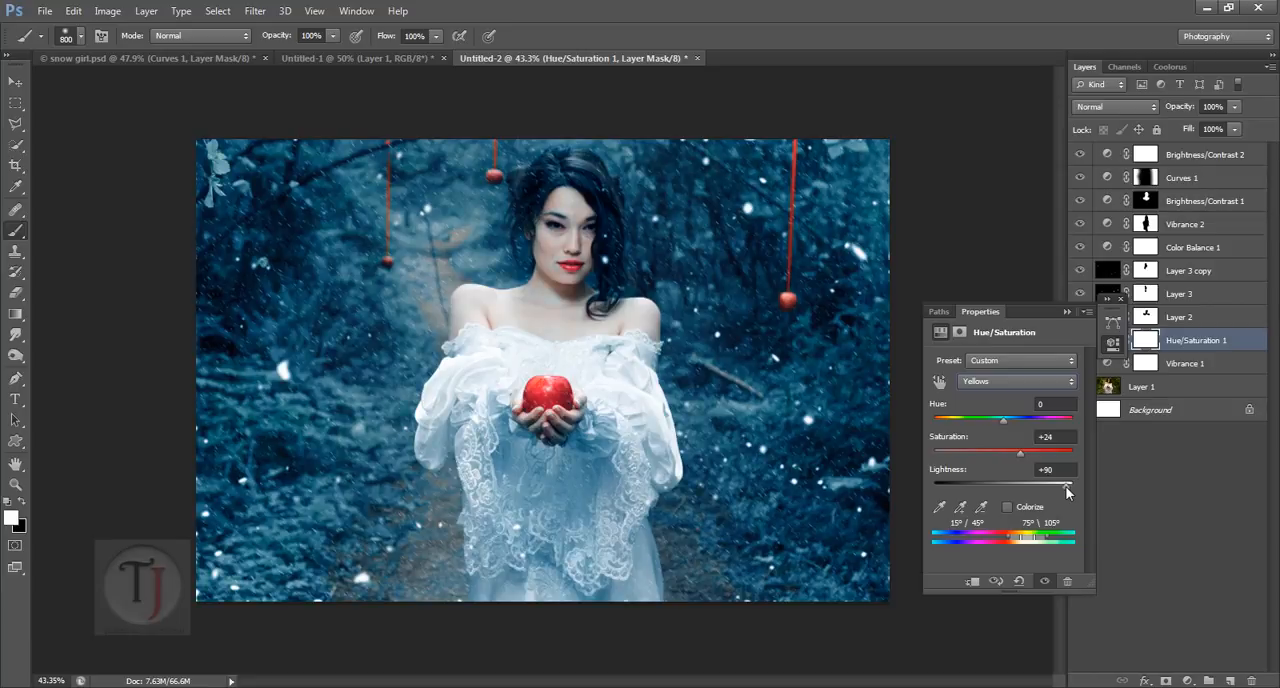
left_click_drag(1021, 455, 1025, 446)
left_click(1067, 311)
left_click(1122, 298)
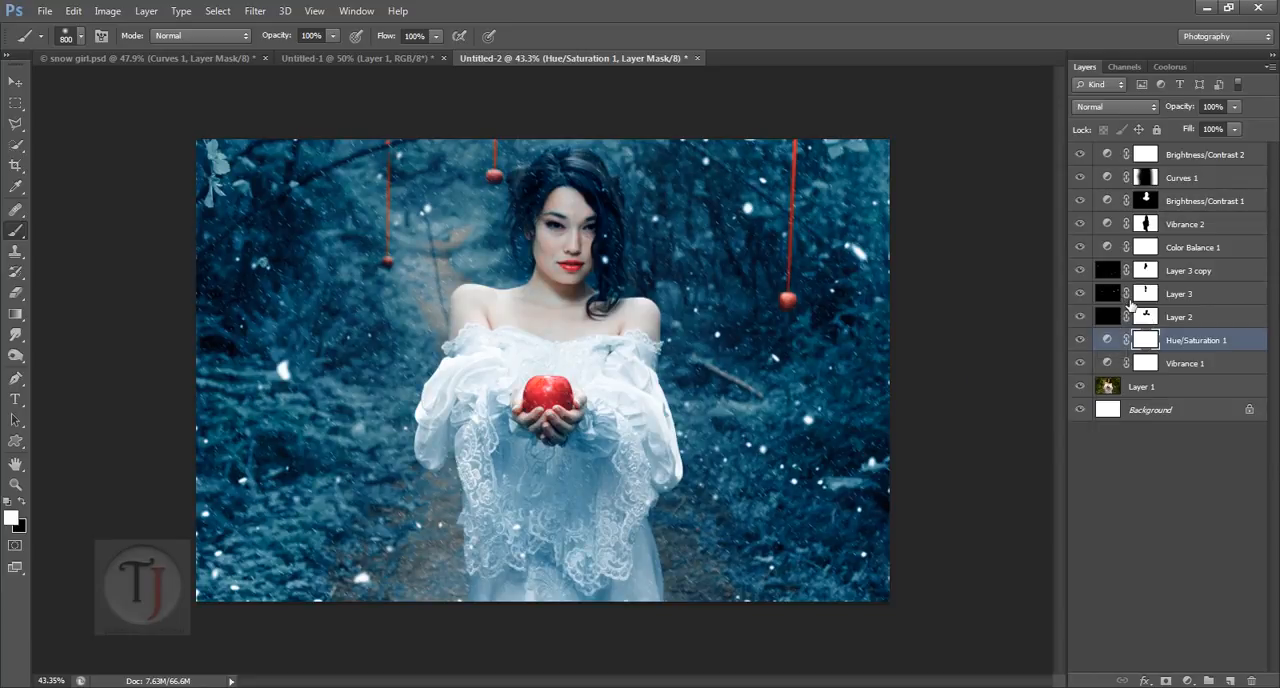